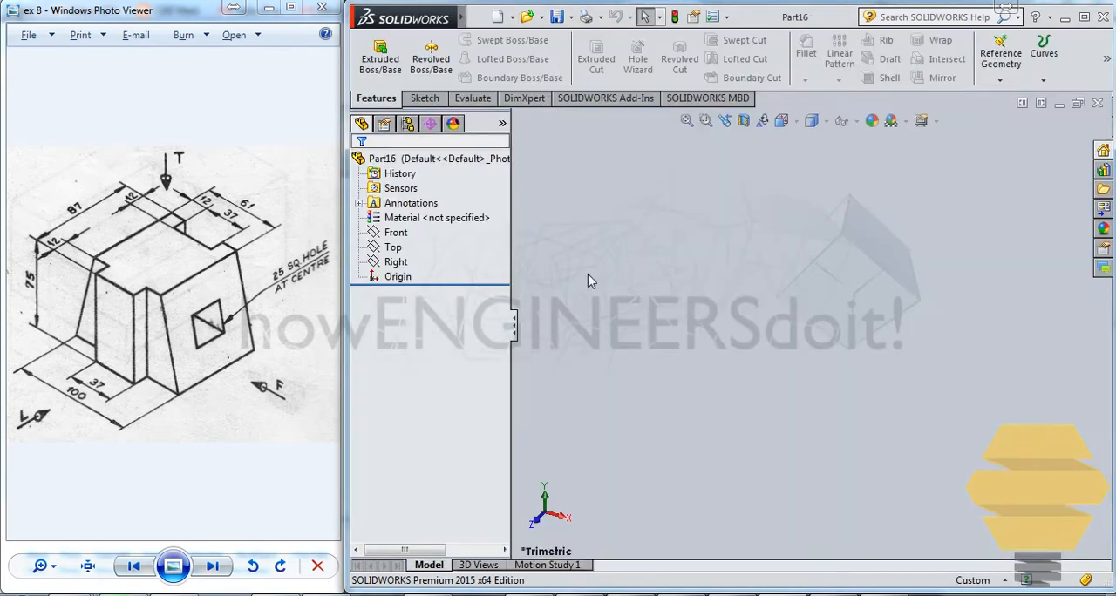
- Sketch a closed trapezoid on the Front plane with its base through the origin, about 57 mm wide on top and 112 mm at the base
{"action": "left_click", "coordinate": [425, 98]}
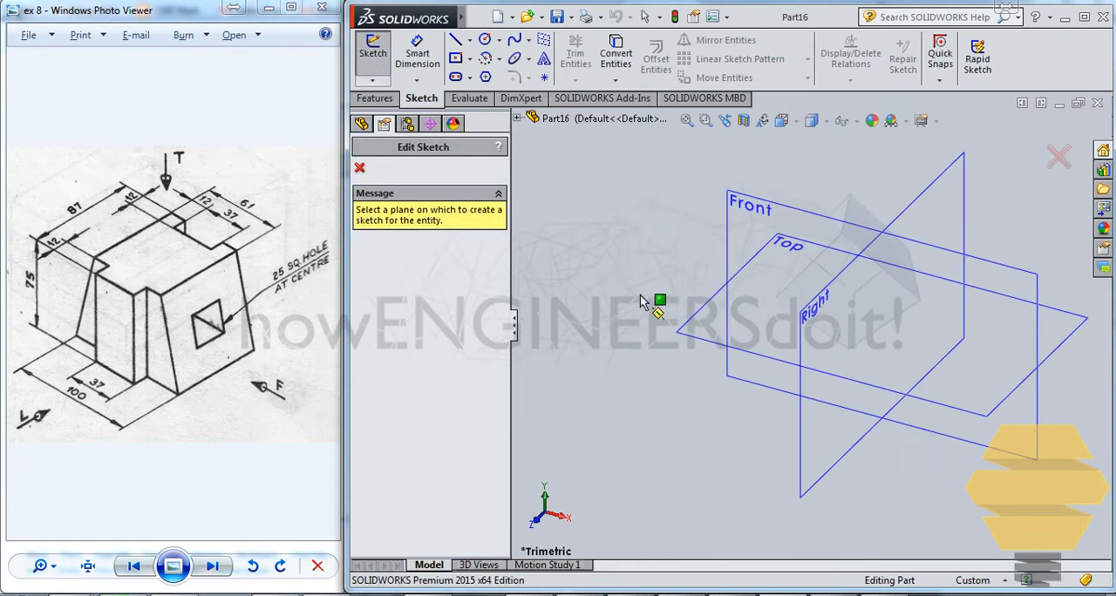
{"action": "left_click", "coordinate": [1009, 275]}
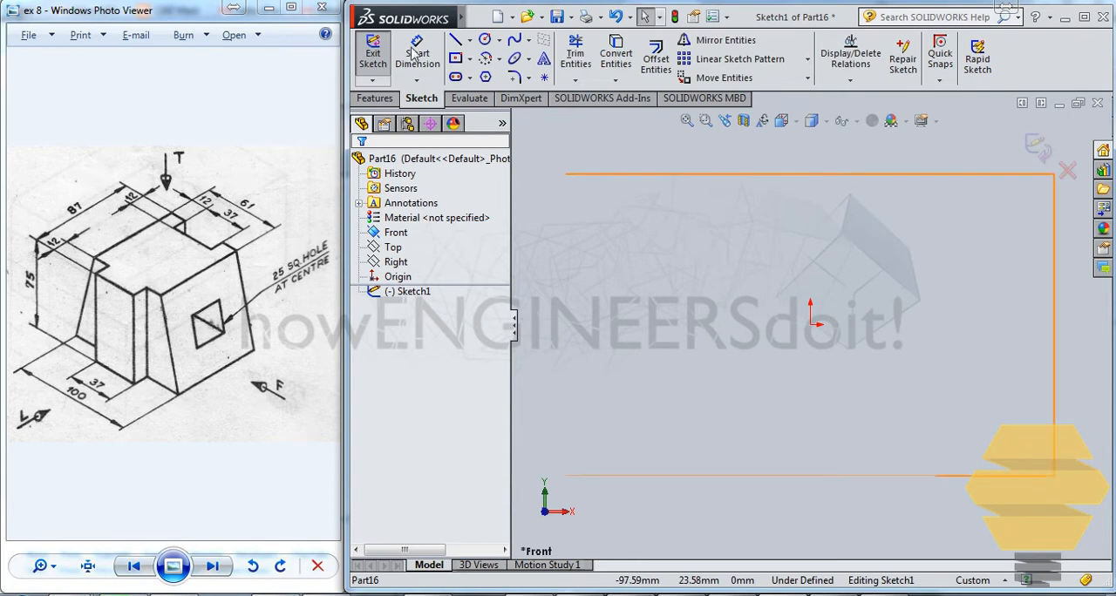
{"action": "left_click", "coordinate": [455, 40]}
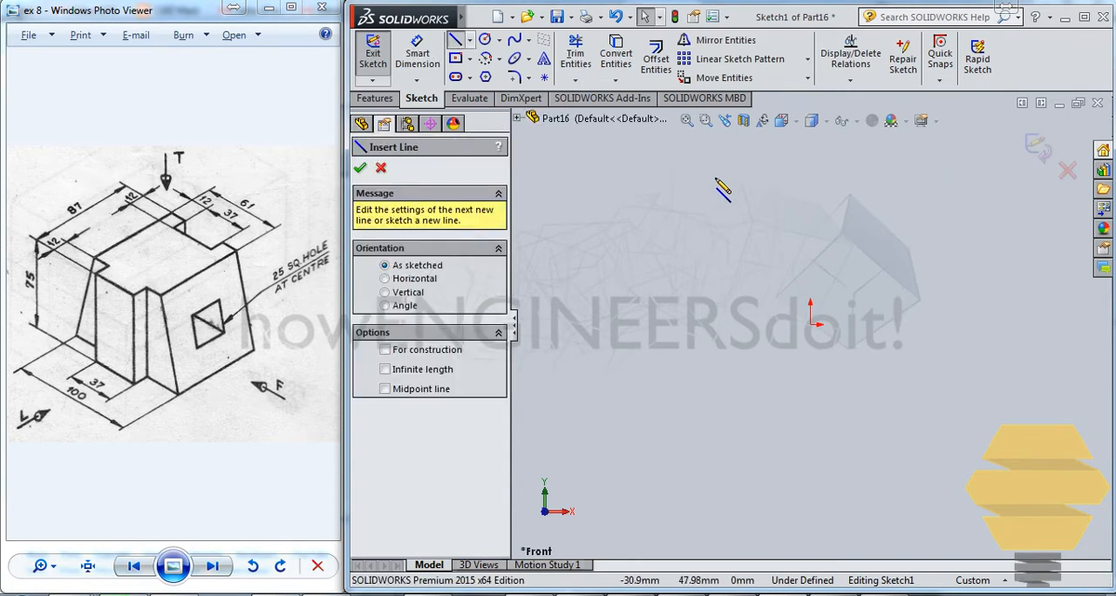
{"action": "mouse_move", "coordinate": [704, 166]}
{"action": "left_mouse_down"}
{"action": "mouse_move", "coordinate": [696, 253]}
{"action": "mouse_move", "coordinate": [652, 342]}
{"action": "mouse_move", "coordinate": [641, 324]}
{"action": "left_mouse_up"}
{"action": "left_click", "coordinate": [959, 325]}
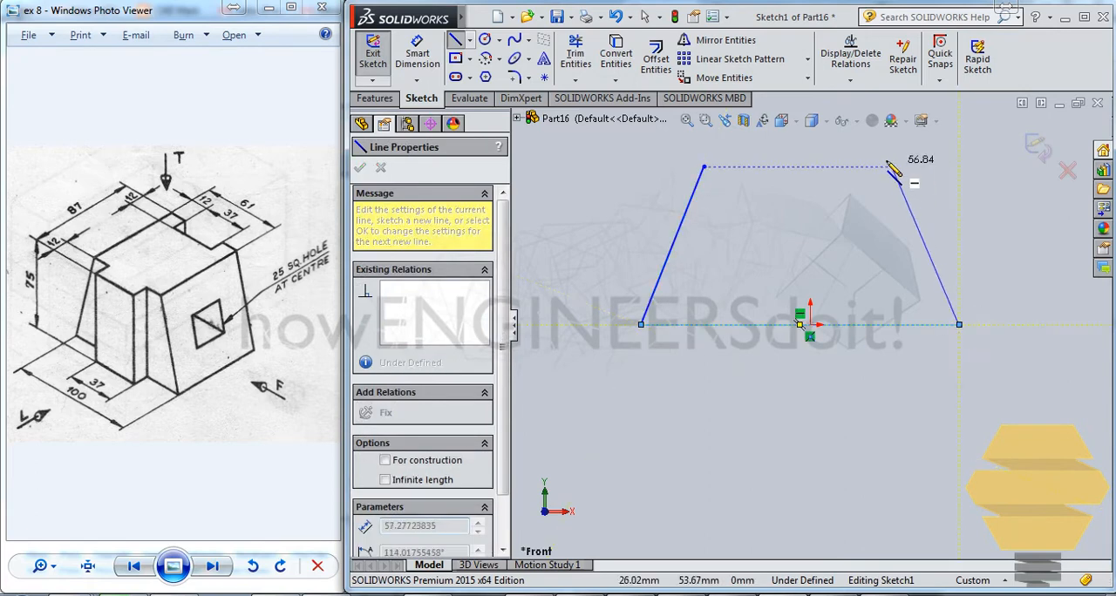
{"action": "left_click", "coordinate": [878, 166]}
{"action": "left_click", "coordinate": [704, 166]}
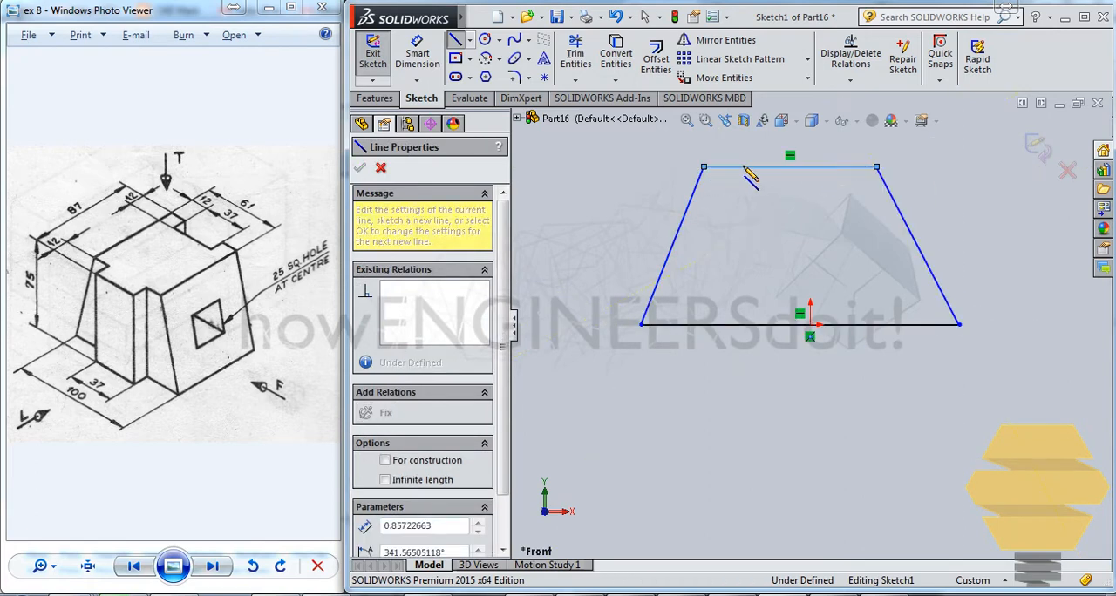
{"action": "key", "text": "Escape"}
- Dimension the trapezoid's top edge to 61 mm and its base to 100 mm
{"action": "left_click", "coordinate": [427, 57]}
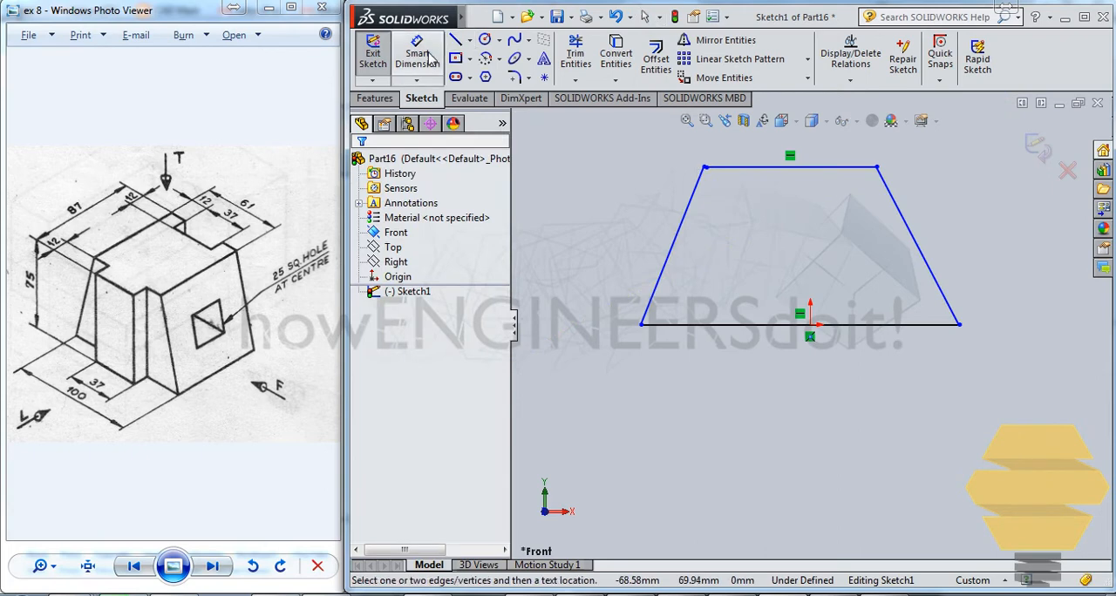
{"action": "left_click", "coordinate": [750, 167]}
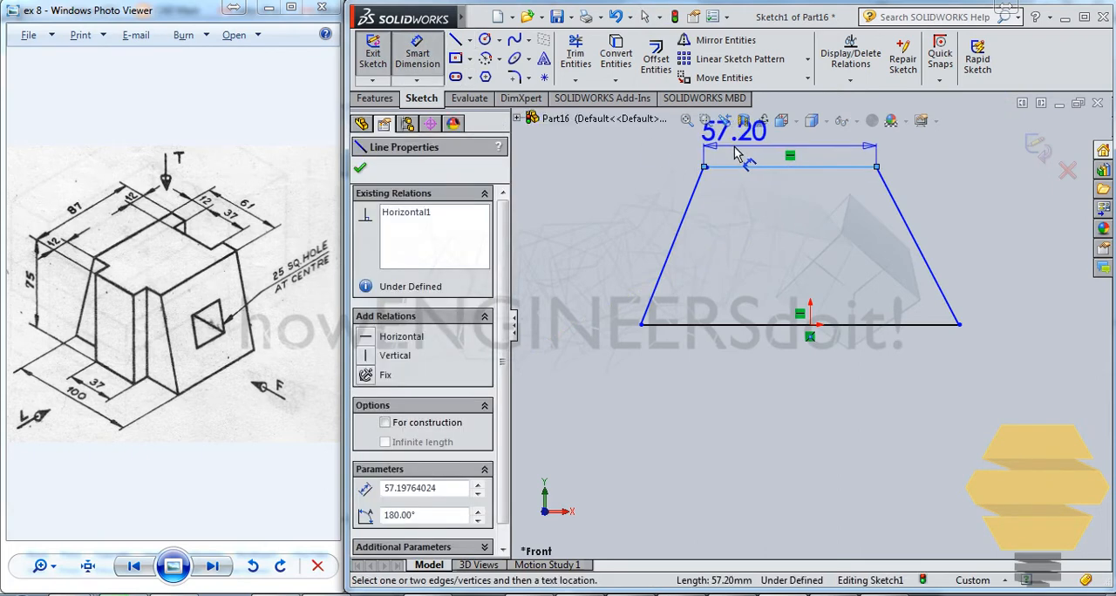
{"action": "left_click", "coordinate": [737, 153]}
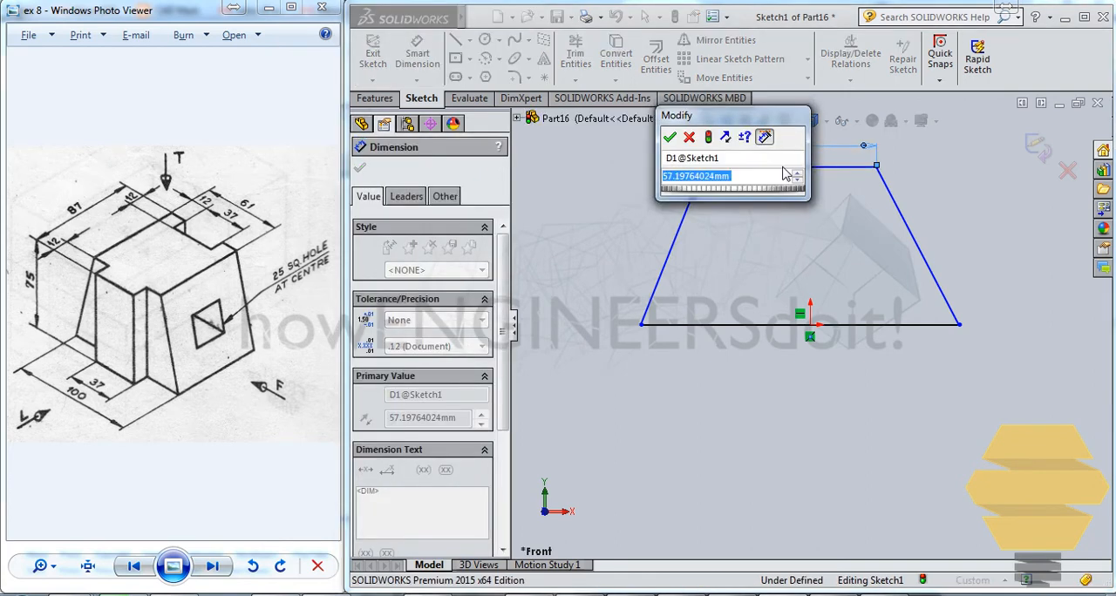
{"action": "type", "text": "61"}
{"action": "key", "text": "Return"}
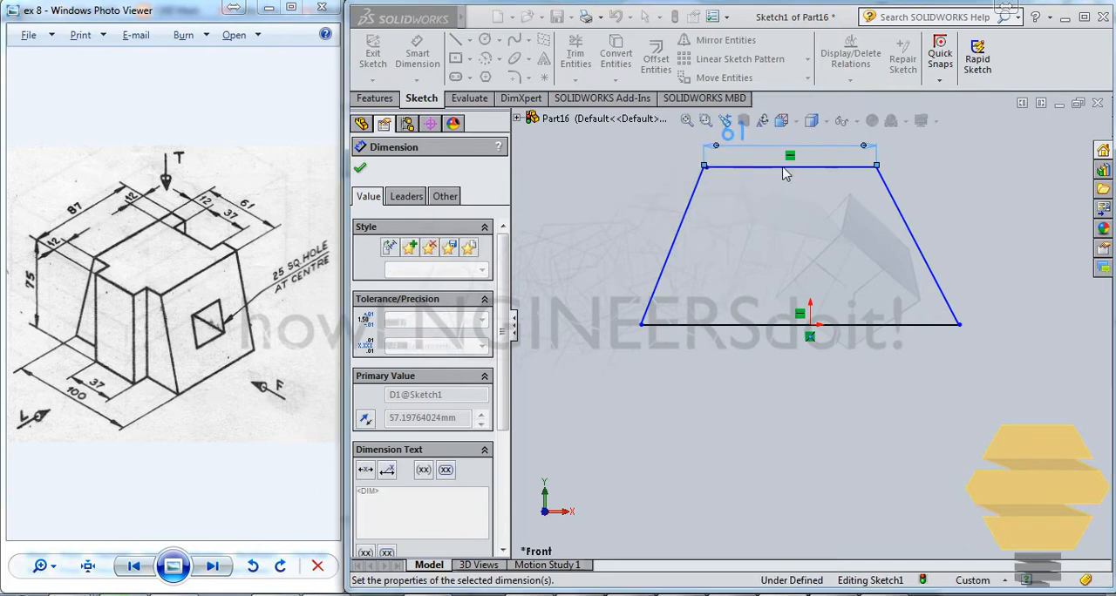
{"action": "left_click", "coordinate": [732, 325]}
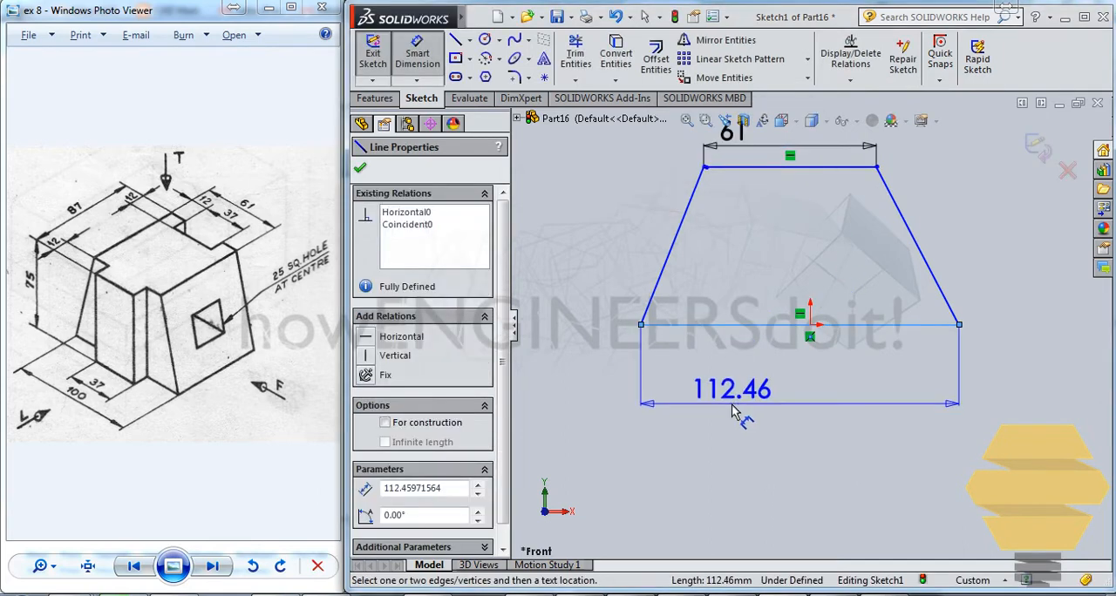
{"action": "left_click", "coordinate": [733, 403]}
{"action": "type", "text": "100"}
{"action": "key", "text": "Return"}
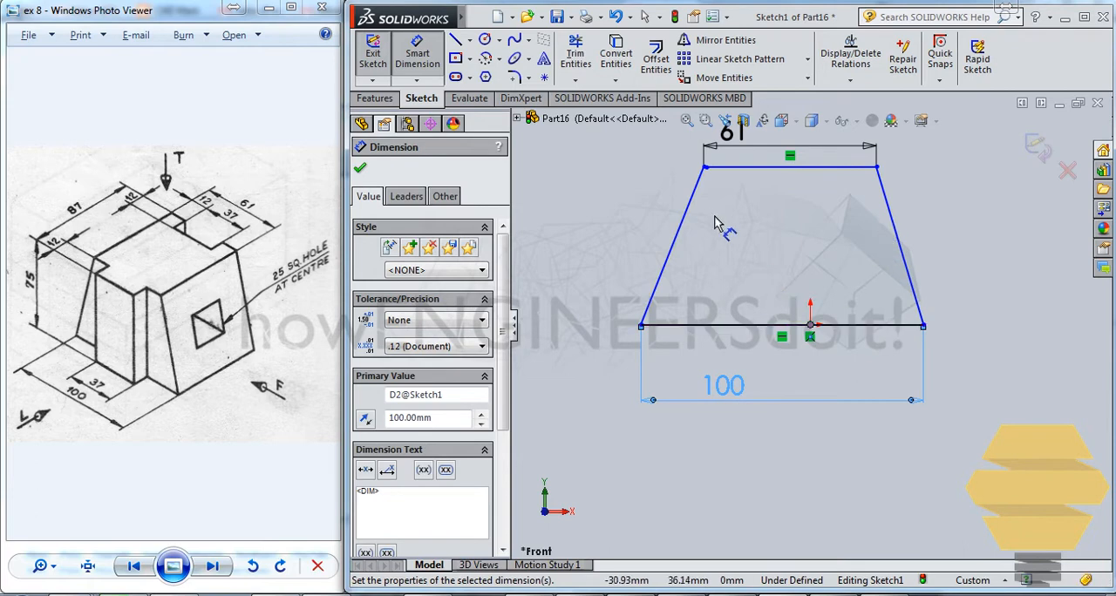
{"action": "key", "text": "Escape"}
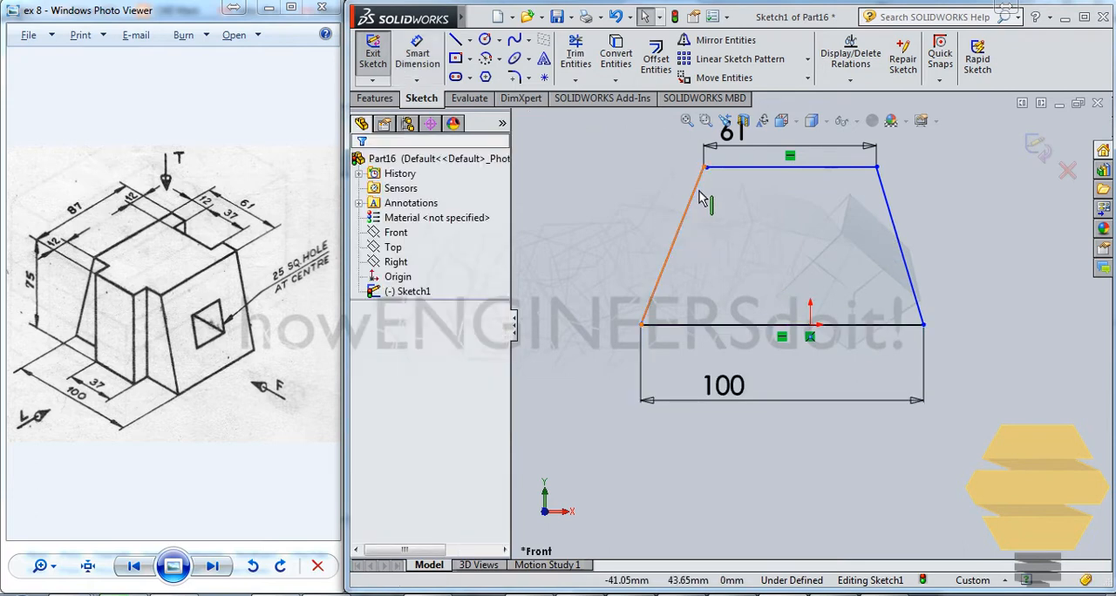
- Draw a vertical centerline about 45 mm long downward from the origin
{"action": "left_click", "coordinate": [470, 41]}
{"action": "left_click", "coordinate": [482, 76]}
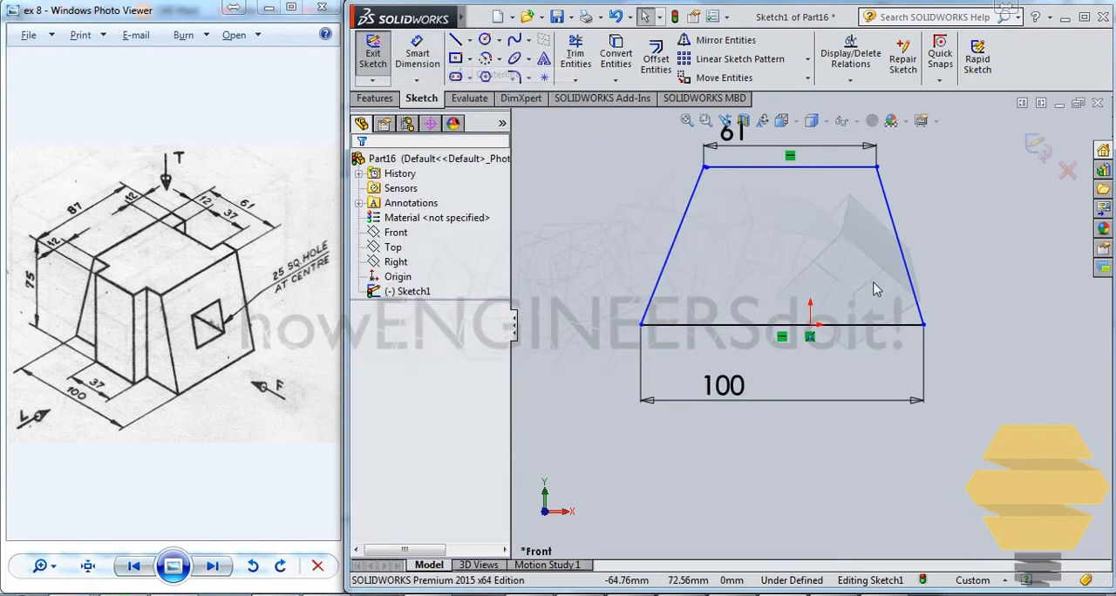
{"action": "left_click", "coordinate": [810, 326]}
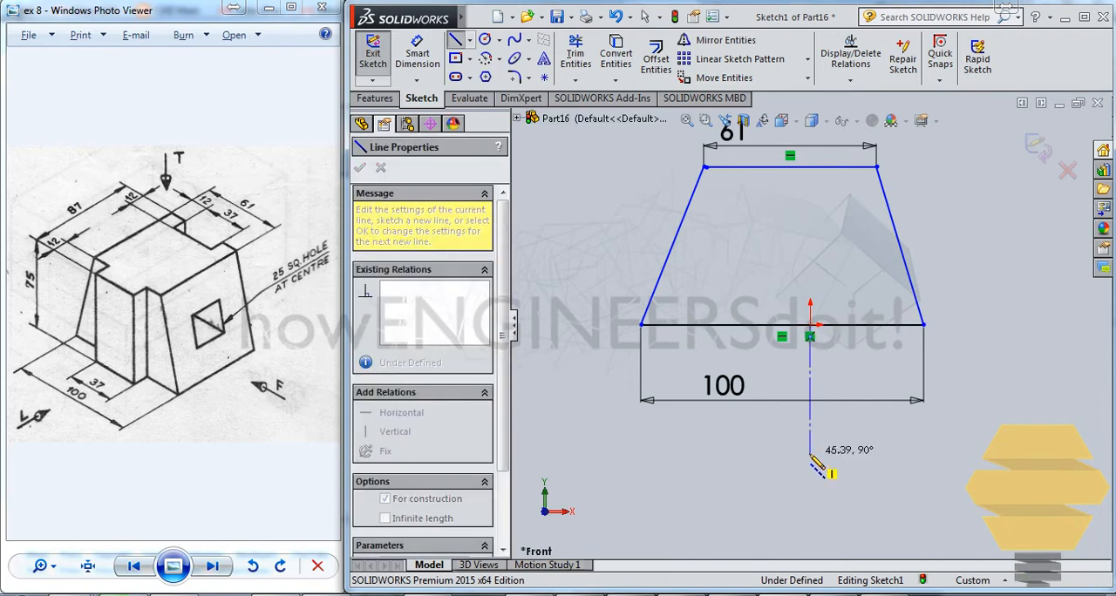
{"action": "left_click", "coordinate": [810, 451]}
{"action": "key", "text": "Escape"}
- Make the trapezoid's two slanted sides symmetric about the vertical centerline
{"action": "left_click", "coordinate": [679, 252]}
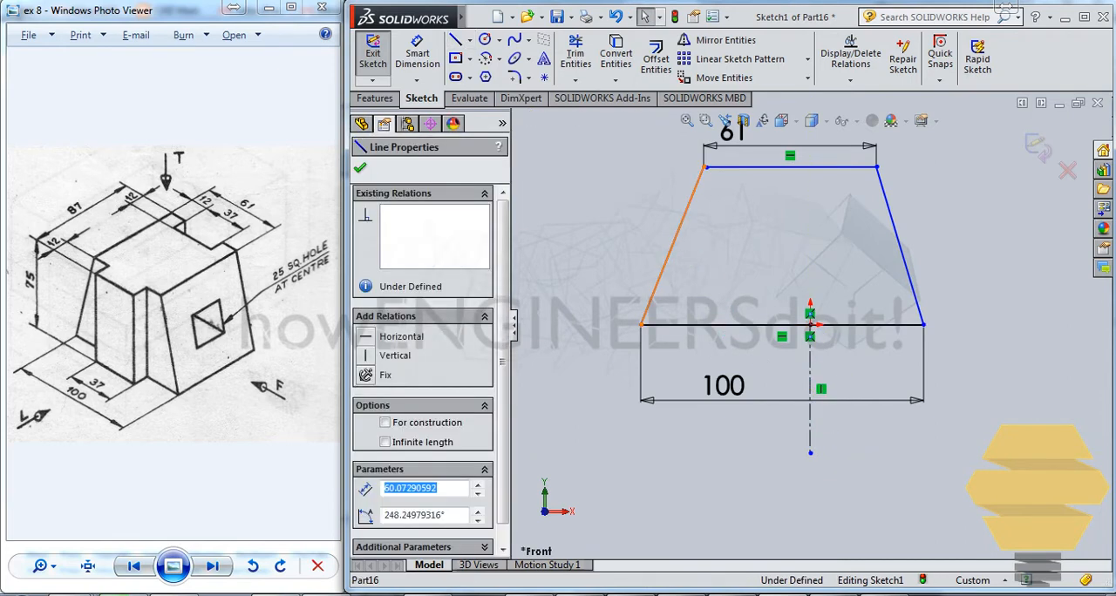
{"action": "left_click", "coordinate": [894, 266], "text": "ctrl"}
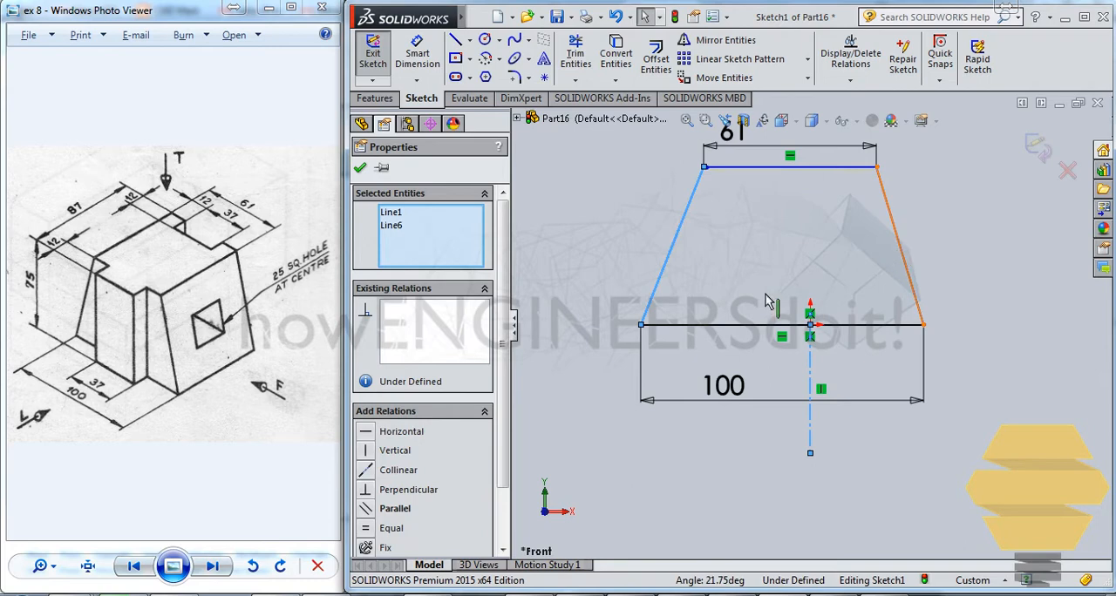
{"action": "left_click", "coordinate": [810, 366], "text": "ctrl"}
{"action": "scroll", "coordinate": [491, 360], "scroll_direction": "down", "scroll_amount": 3}
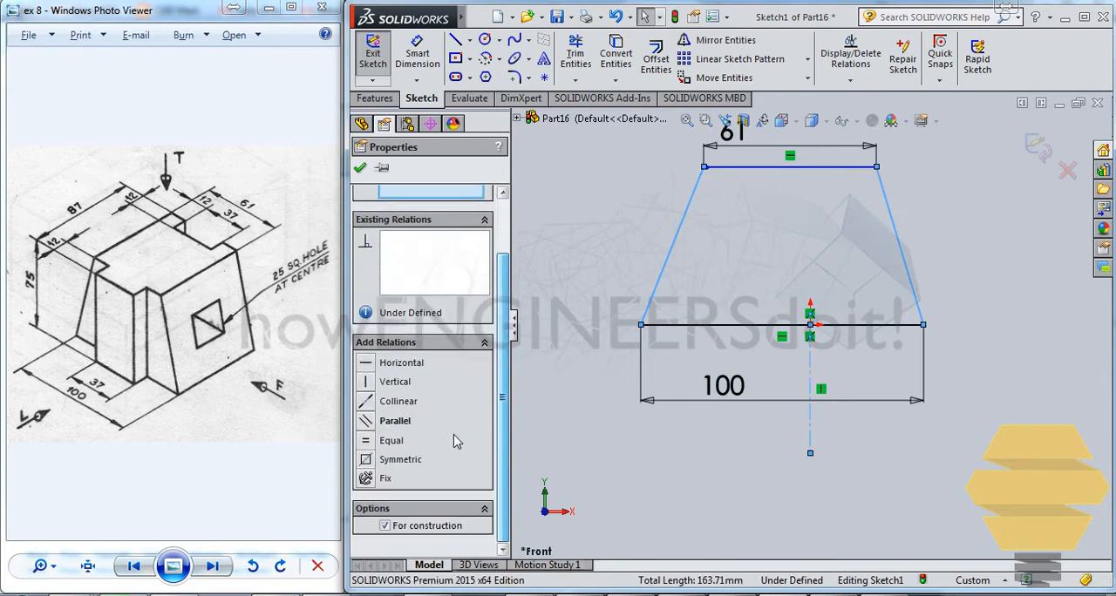
{"action": "left_click", "coordinate": [367, 460]}
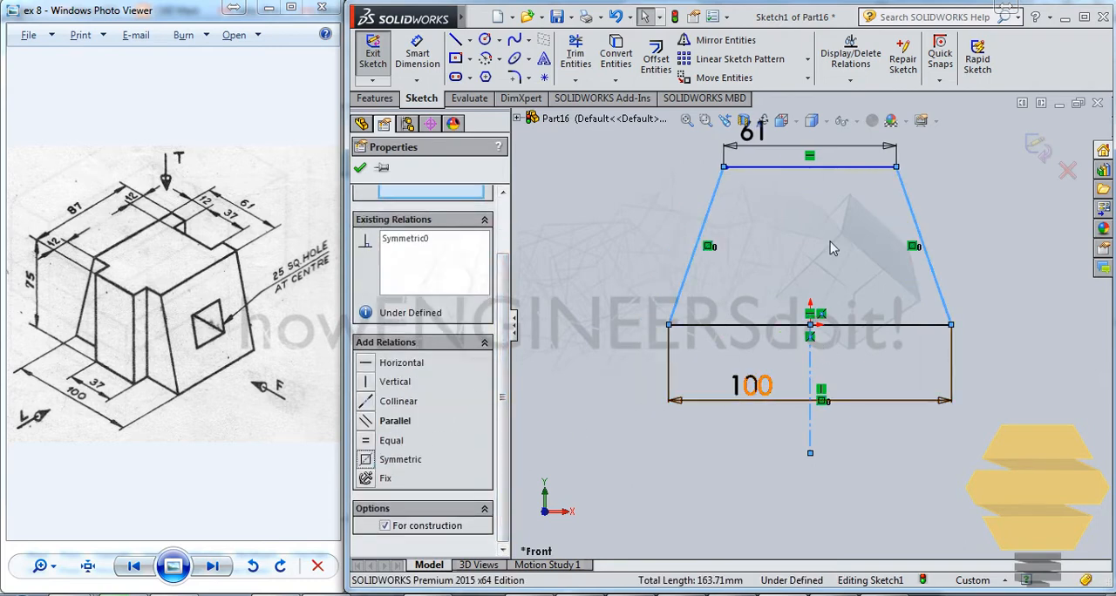
{"action": "left_click", "coordinate": [624, 208]}
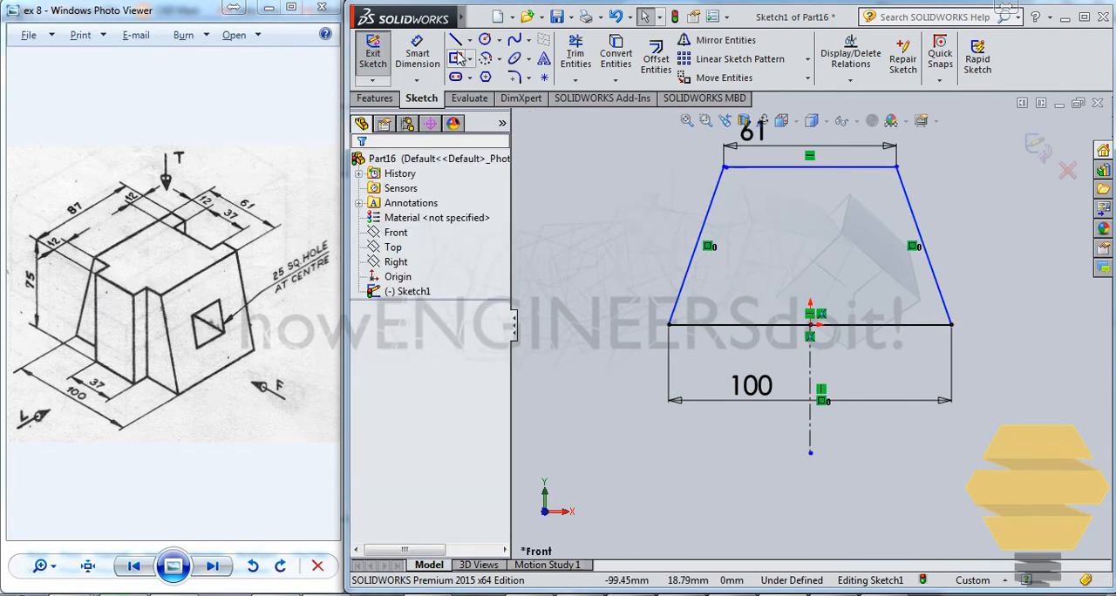
- Dimension the trapezoid's height between the top edge and the base to 75 mm and exit the sketch
{"action": "left_click", "coordinate": [417, 54]}
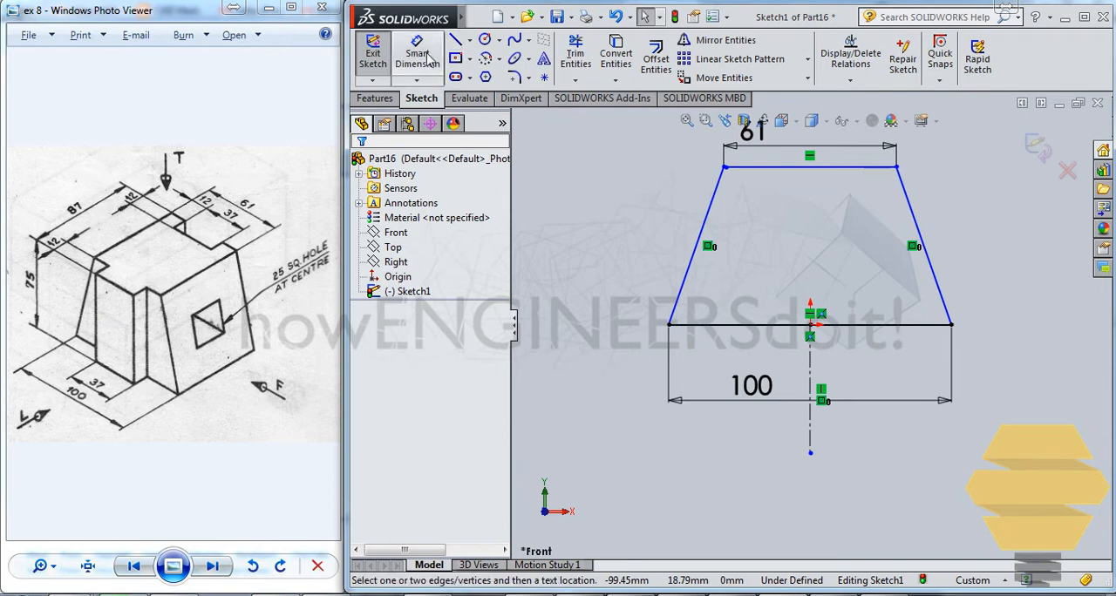
{"action": "left_click", "coordinate": [783, 187]}
{"action": "left_click", "coordinate": [748, 324]}
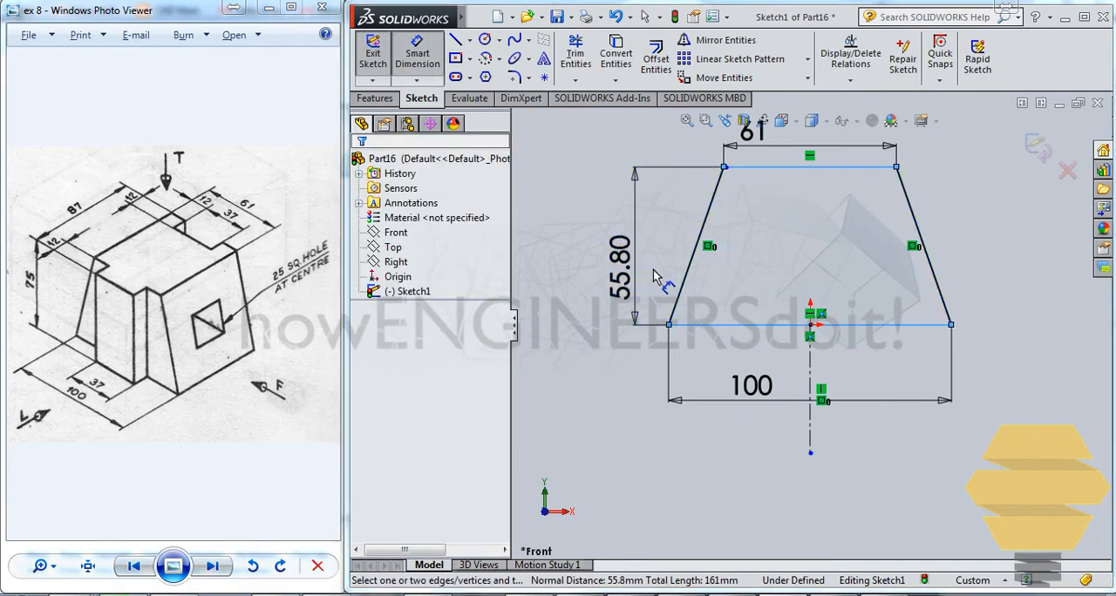
{"action": "left_click", "coordinate": [656, 278]}
{"action": "key", "text": "Return"}
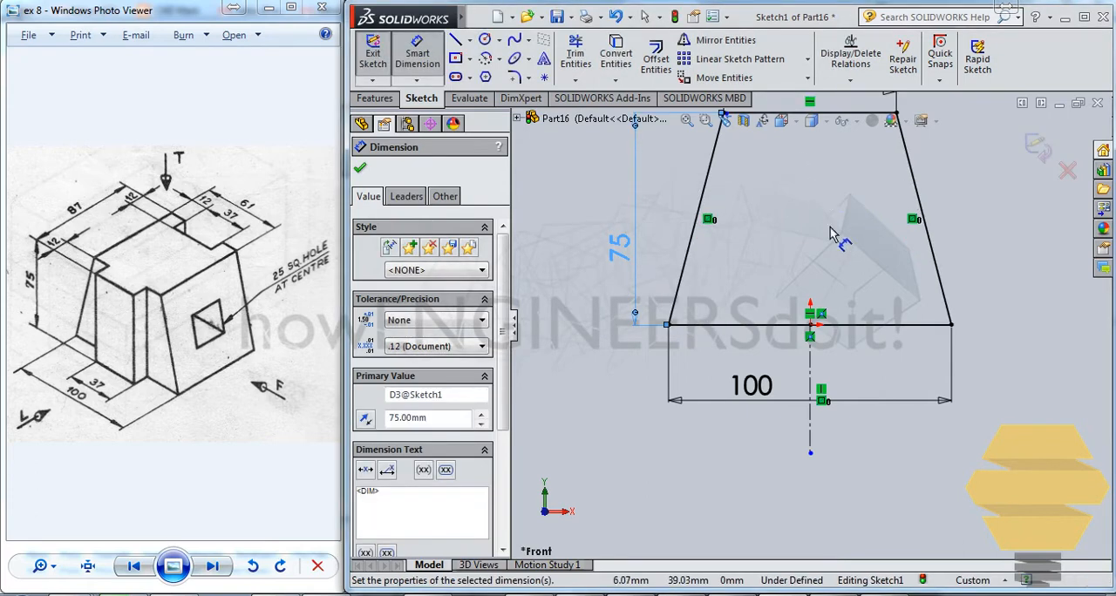
{"action": "middle_click_drag", "start_coordinate": [838, 225], "coordinate": [830, 338], "text": "ctrl"}
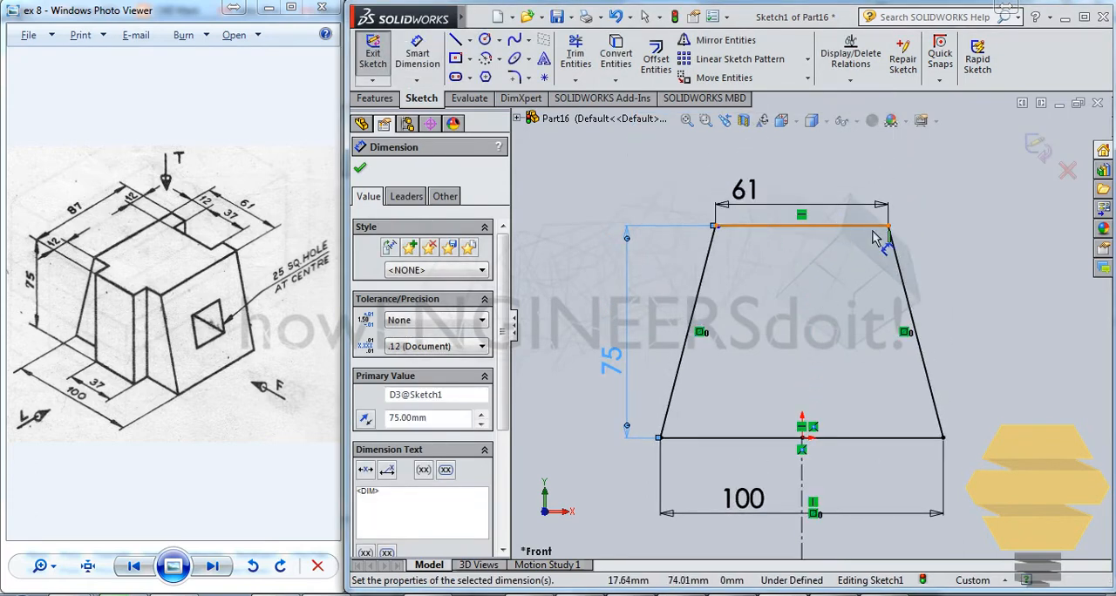
{"action": "left_click", "coordinate": [1039, 151]}
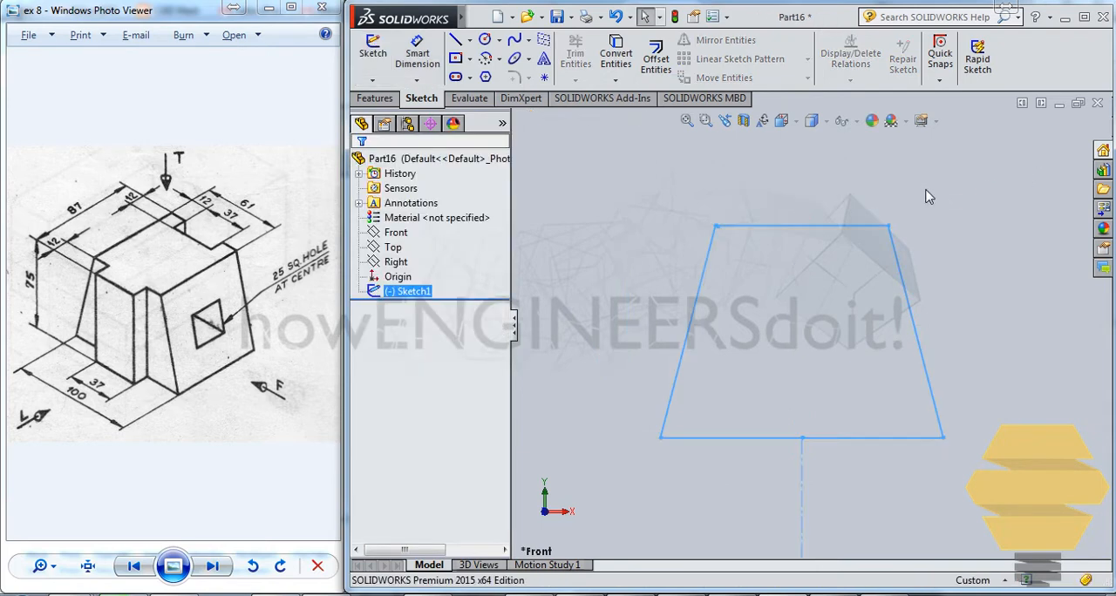
- Try to extrude the trapezoid sketch in both directions with a blind depth of 87/2 mm each, accepting the merge of open contours
{"action": "left_click", "coordinate": [376, 97]}
{"action": "left_click", "coordinate": [381, 61]}
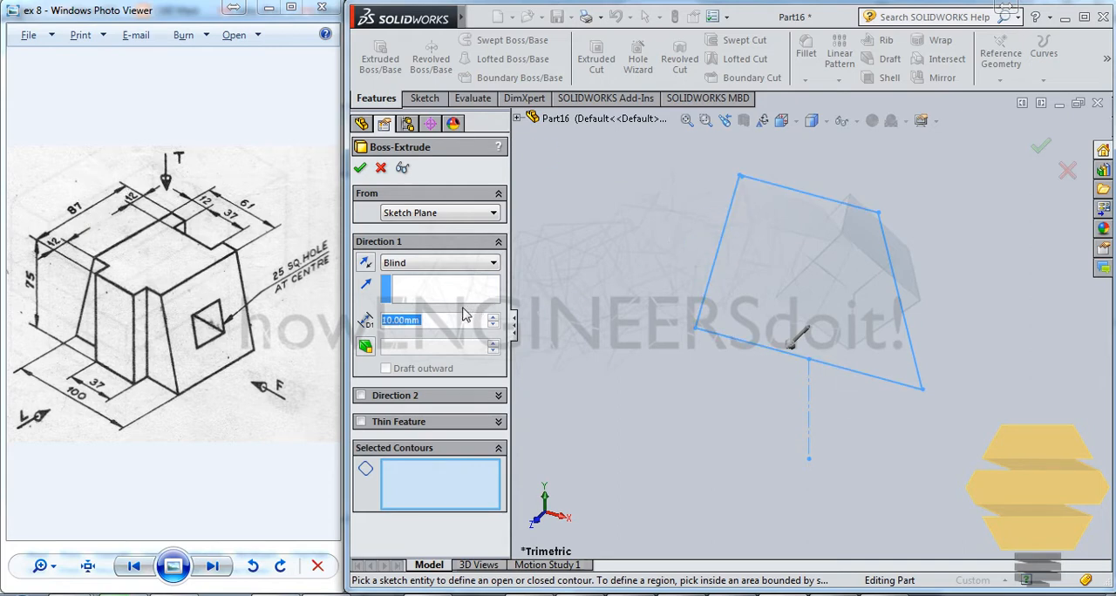
{"action": "type", "text": "87"}
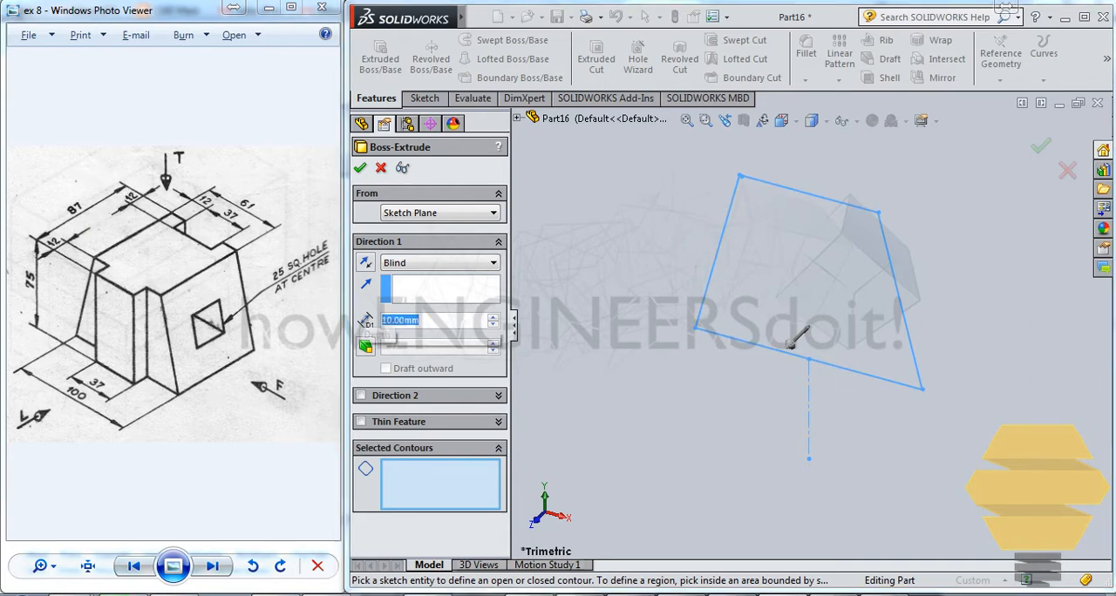
{"action": "type", "text": "/"}
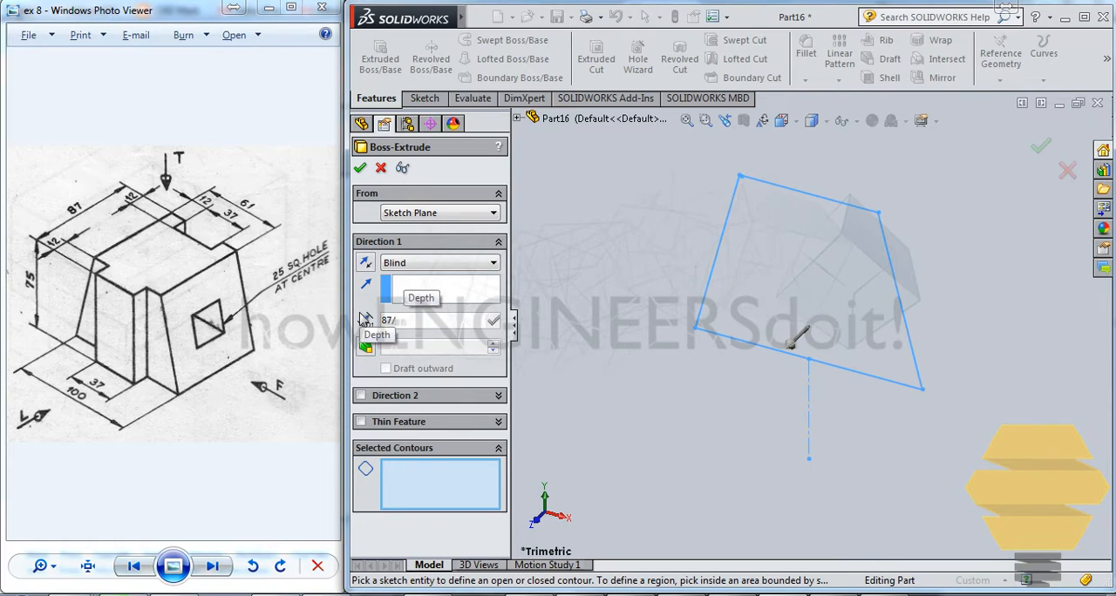
{"action": "type", "text": "5"}
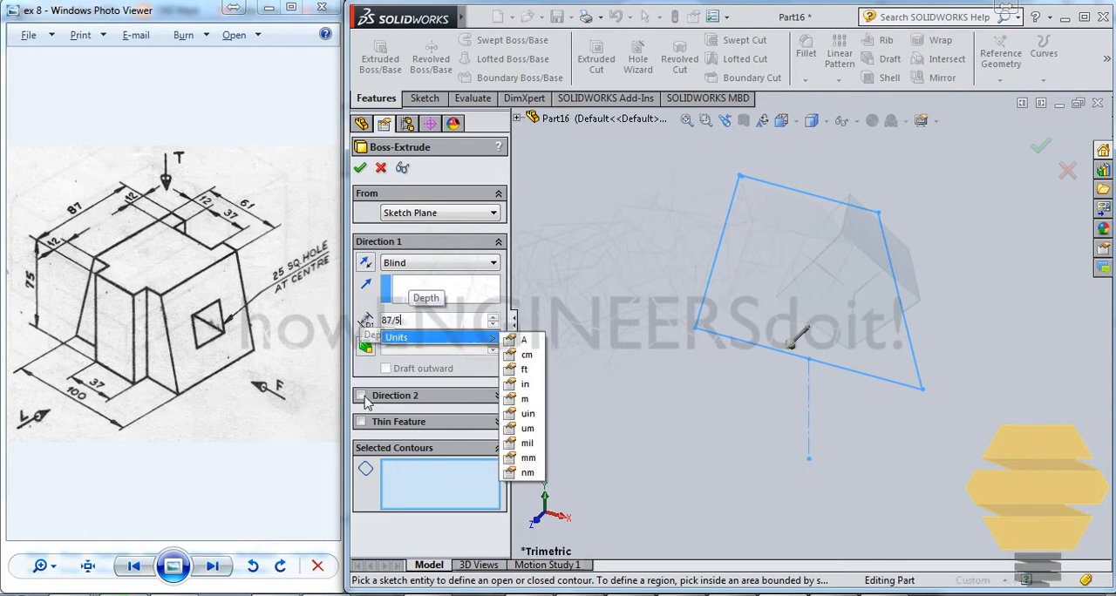
{"action": "left_click", "coordinate": [361, 397]}
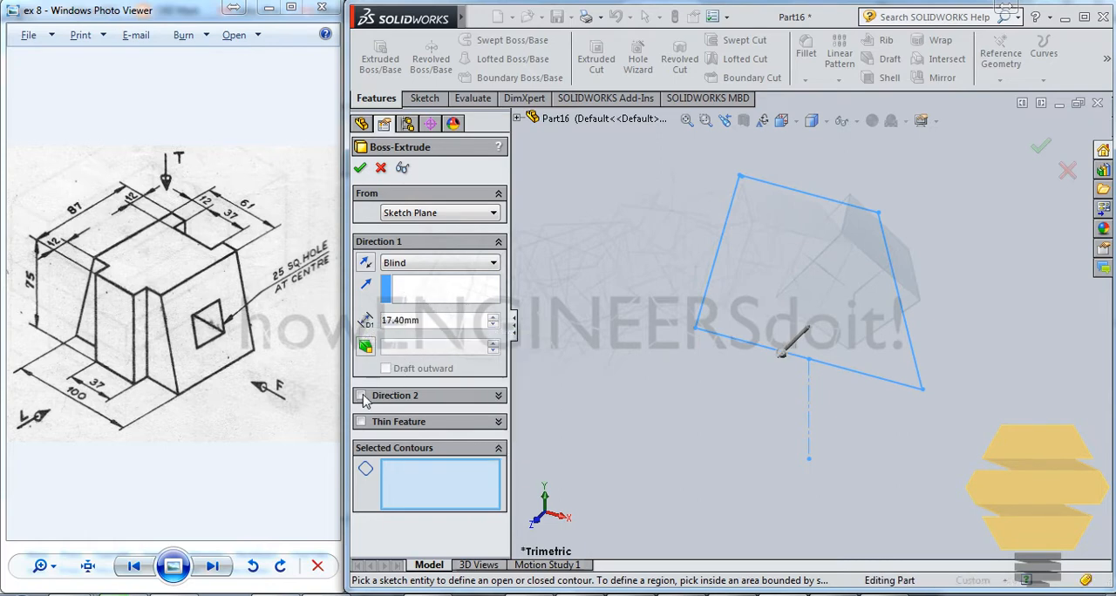
{"action": "type", "text": "87"}
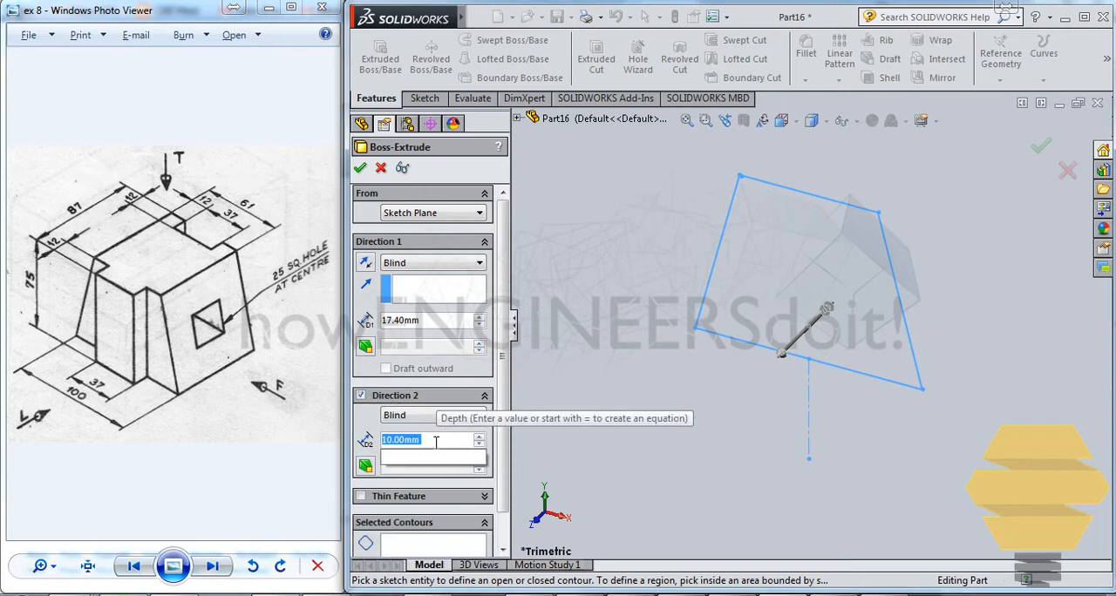
{"action": "type", "text": "/"}
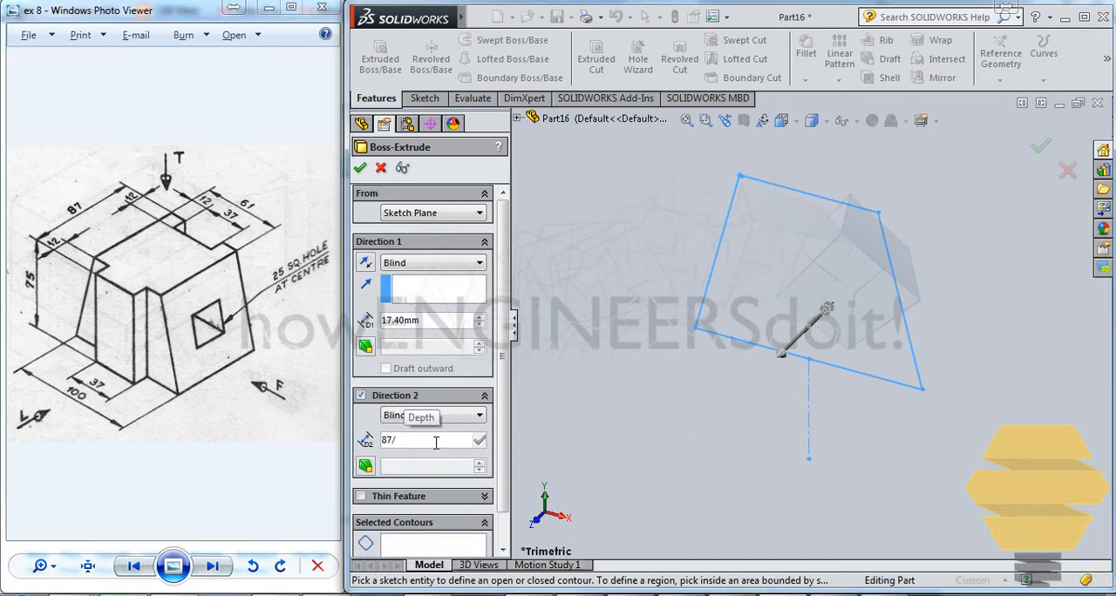
{"action": "type", "text": "2"}
{"action": "left_click", "coordinate": [441, 329]}
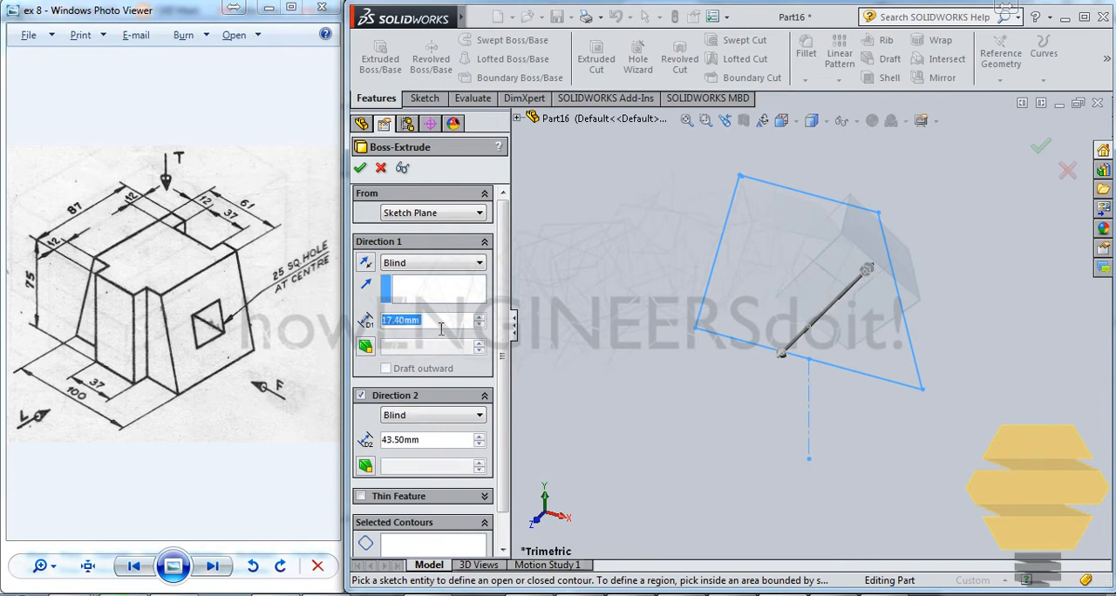
{"action": "type", "text": "87/2"}
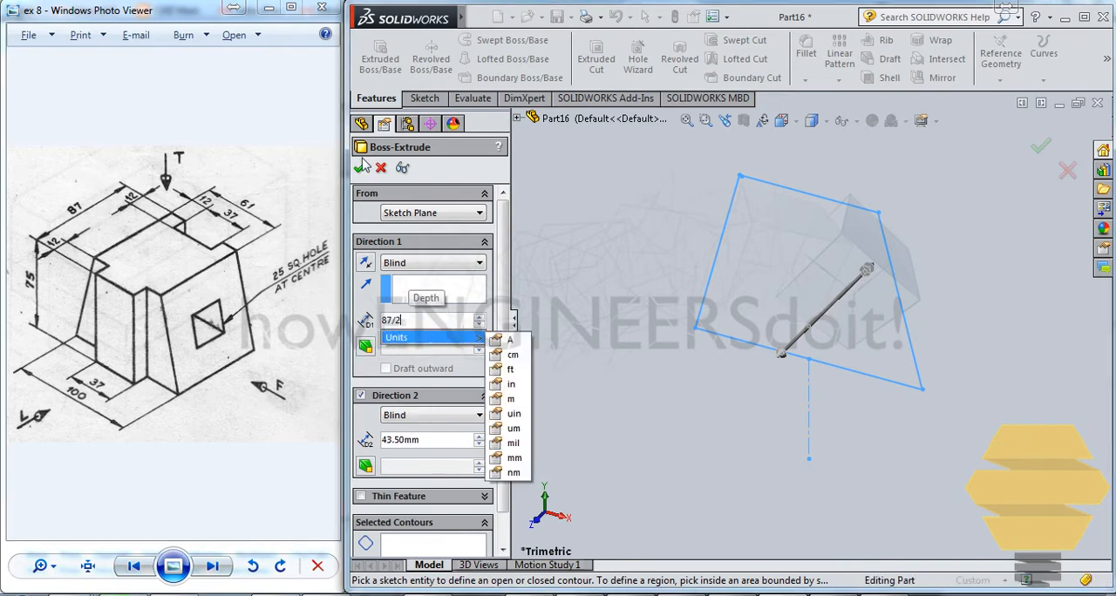
{"action": "key", "text": "Return"}
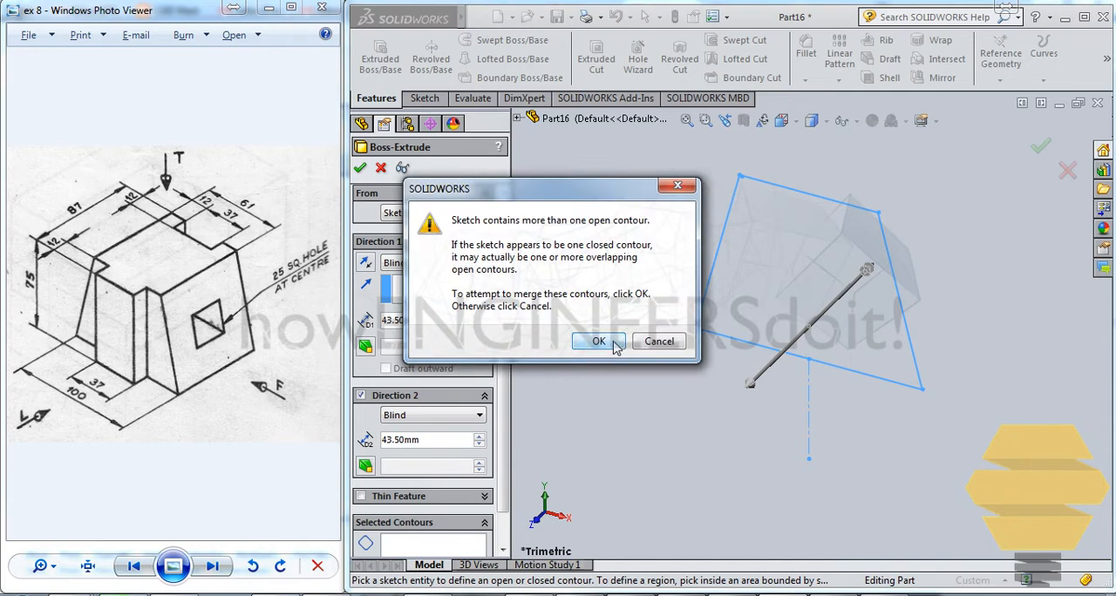
{"action": "left_click", "coordinate": [614, 345]}
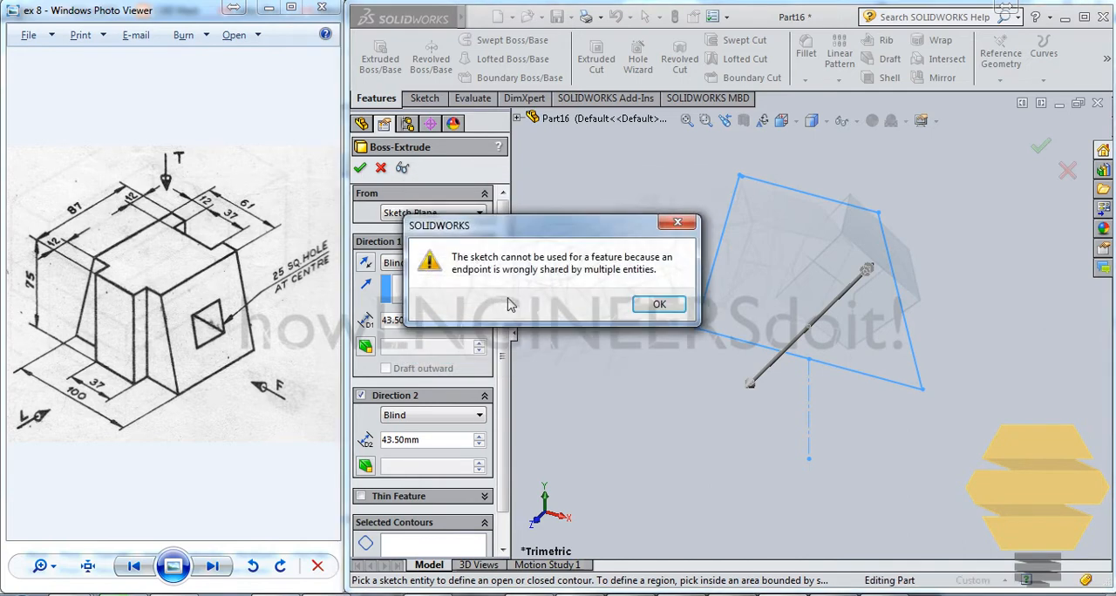
- Cancel the trapezoid extrusion, turning off the second direction and declining the merge of open contours
{"action": "left_click", "coordinate": [658, 305]}
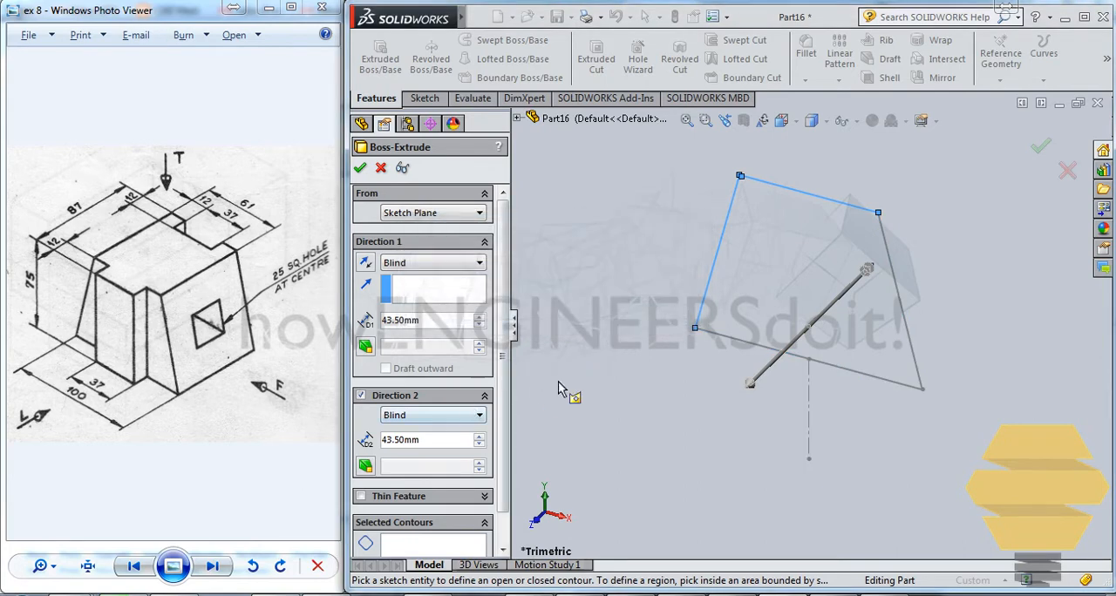
{"action": "mouse_move", "coordinate": [800, 377]}
{"action": "middle_mouse_down"}
{"action": "mouse_move", "coordinate": [780, 392]}
{"action": "mouse_move", "coordinate": [782, 408]}
{"action": "middle_mouse_up"}
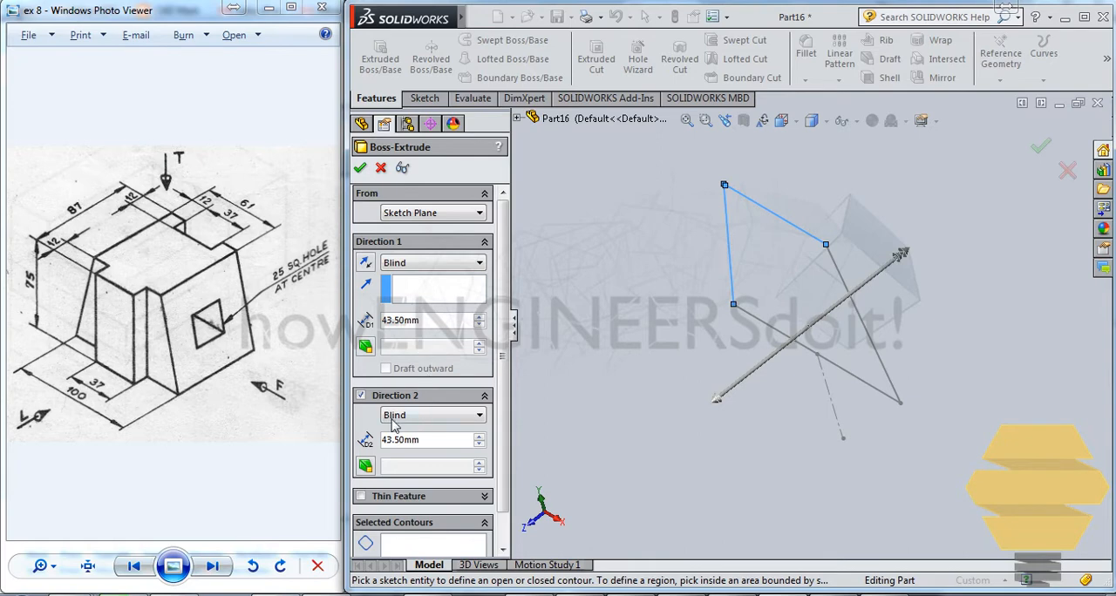
{"action": "left_click", "coordinate": [361, 396]}
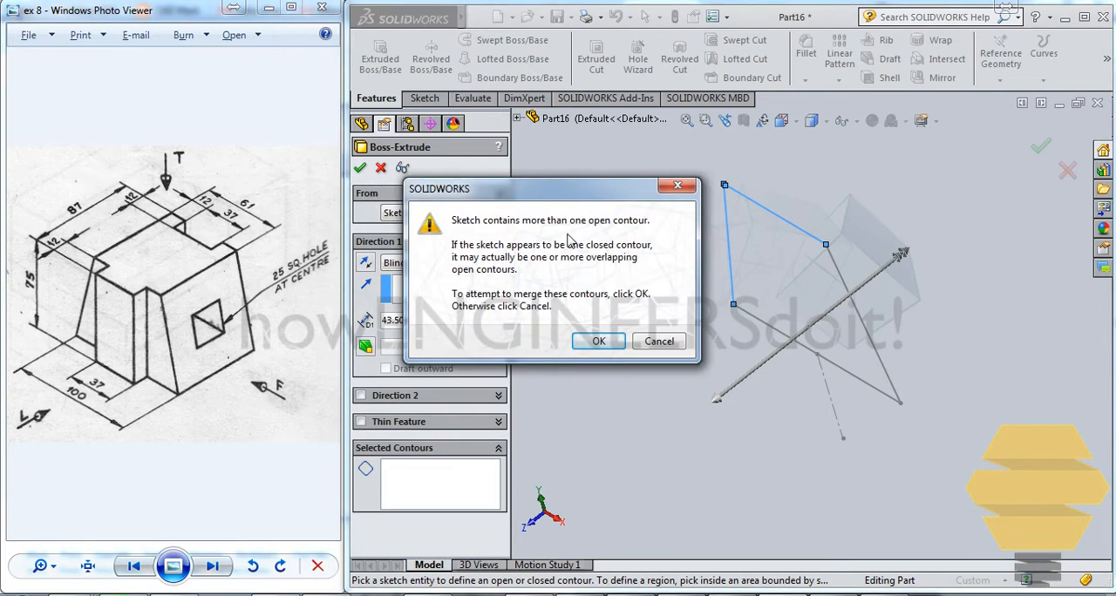
{"action": "left_click", "coordinate": [660, 342]}
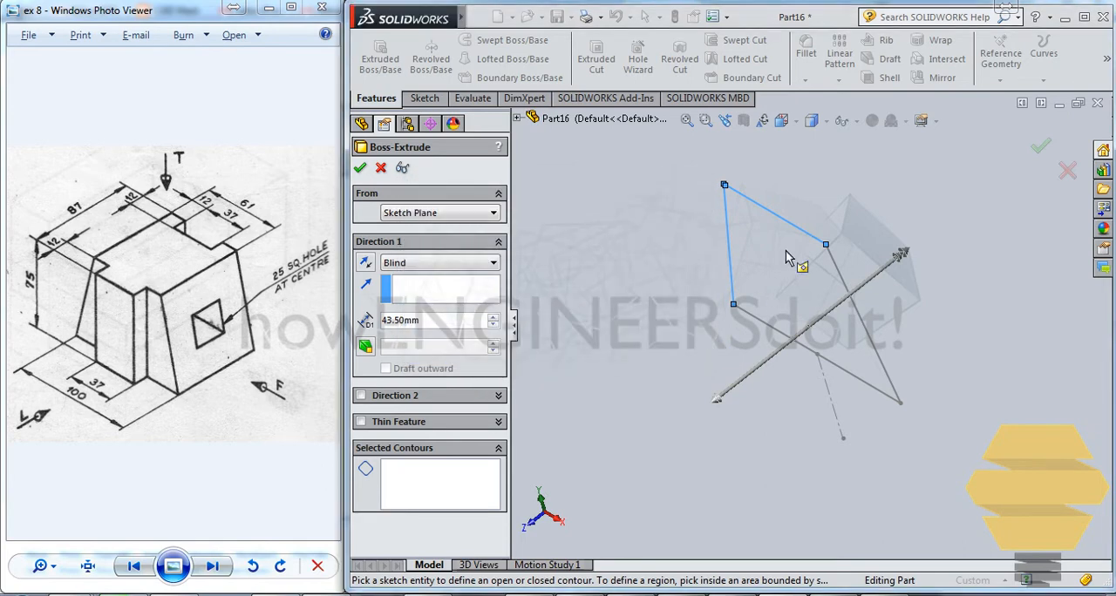
{"action": "left_click", "coordinate": [1067, 170]}
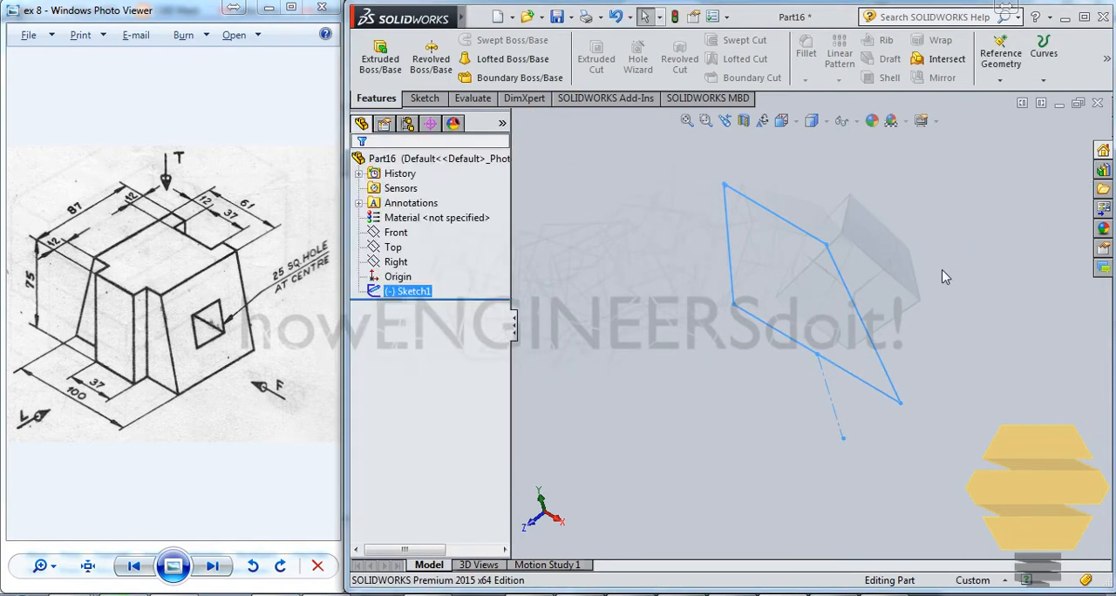
- Reopen the trapezoid sketch for editing
{"action": "left_click", "coordinate": [844, 283]}
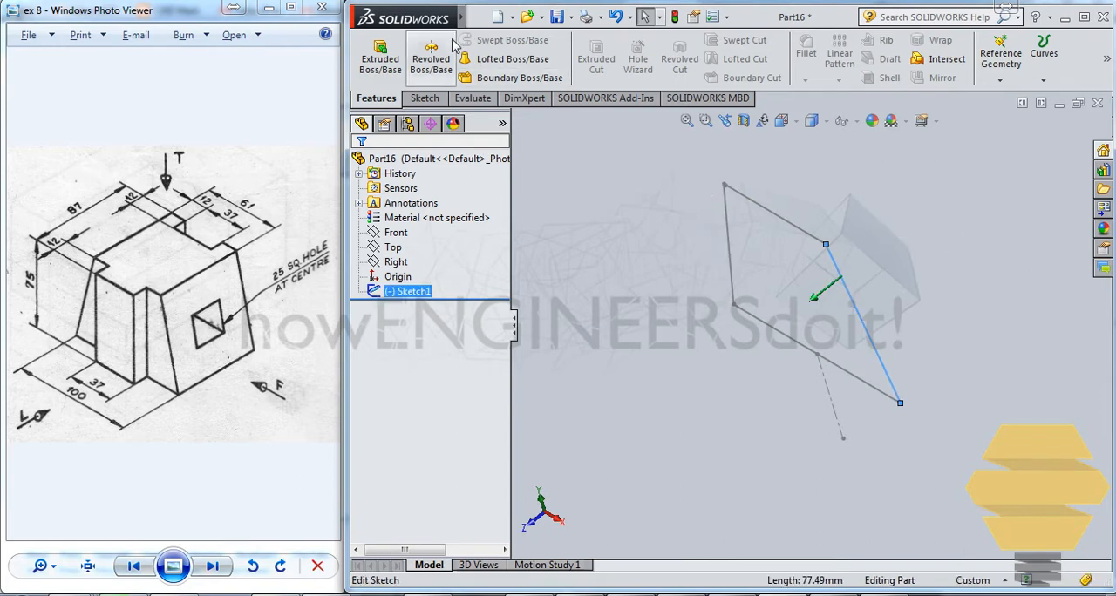
{"action": "left_click", "coordinate": [816, 186]}
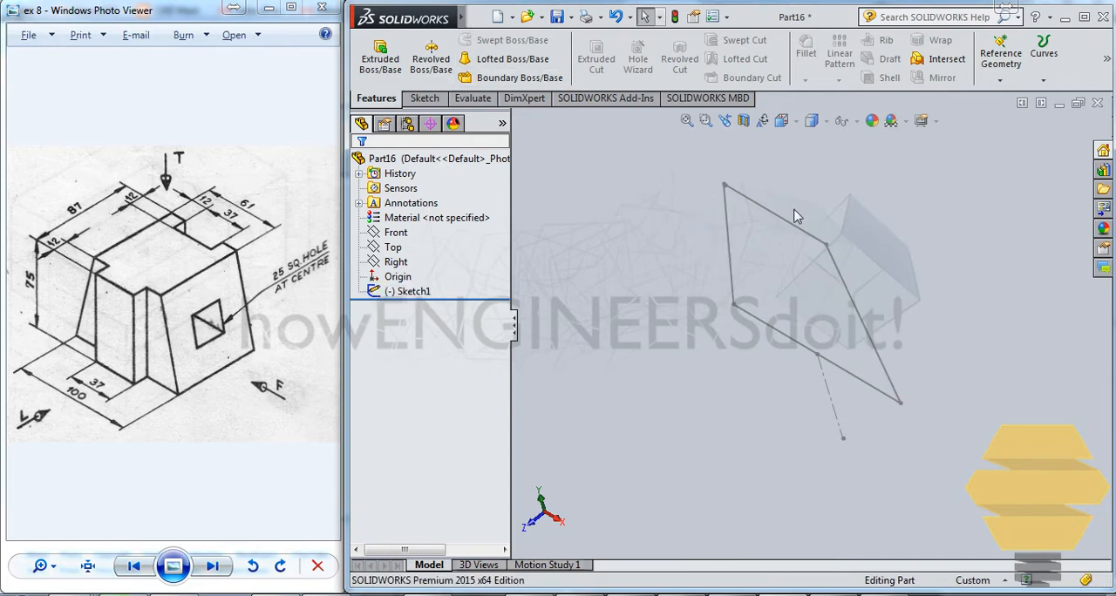
{"action": "left_click", "coordinate": [788, 230]}
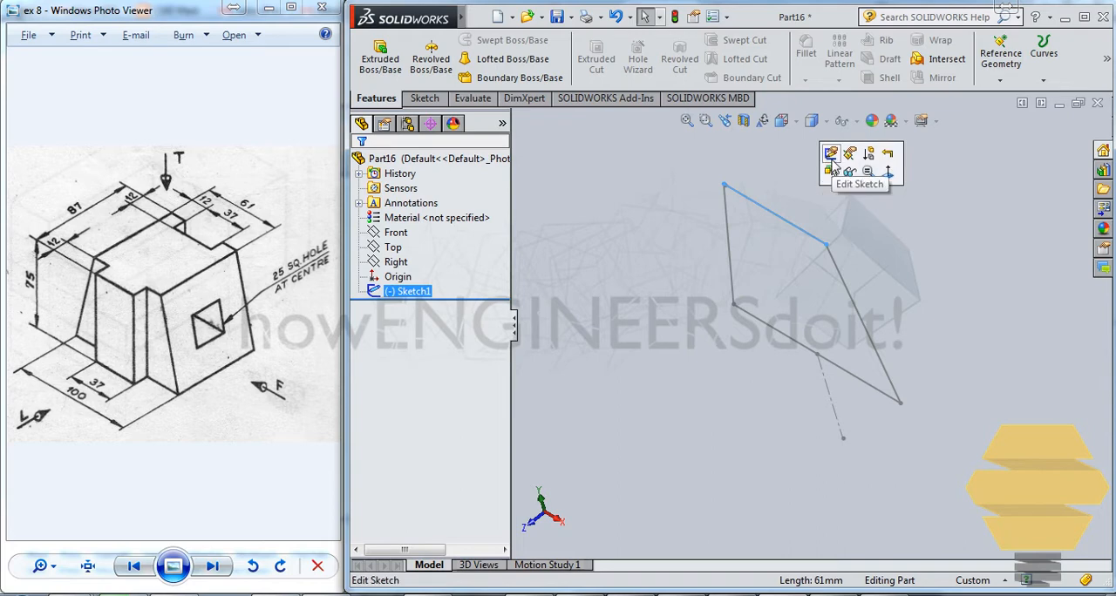
{"action": "left_click", "coordinate": [834, 174]}
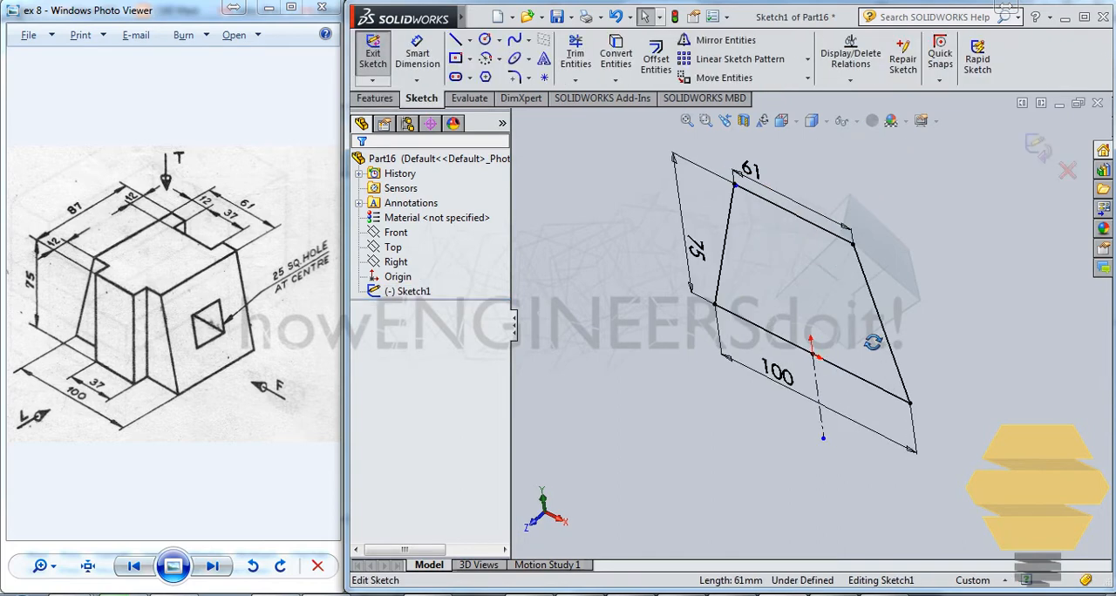
- Delete the stray line about 0.91 mm long at the trapezoid's upper-left corner and exit the sketch
{"action": "scroll", "coordinate": [810, 178], "scroll_direction": "up", "scroll_amount": 10}
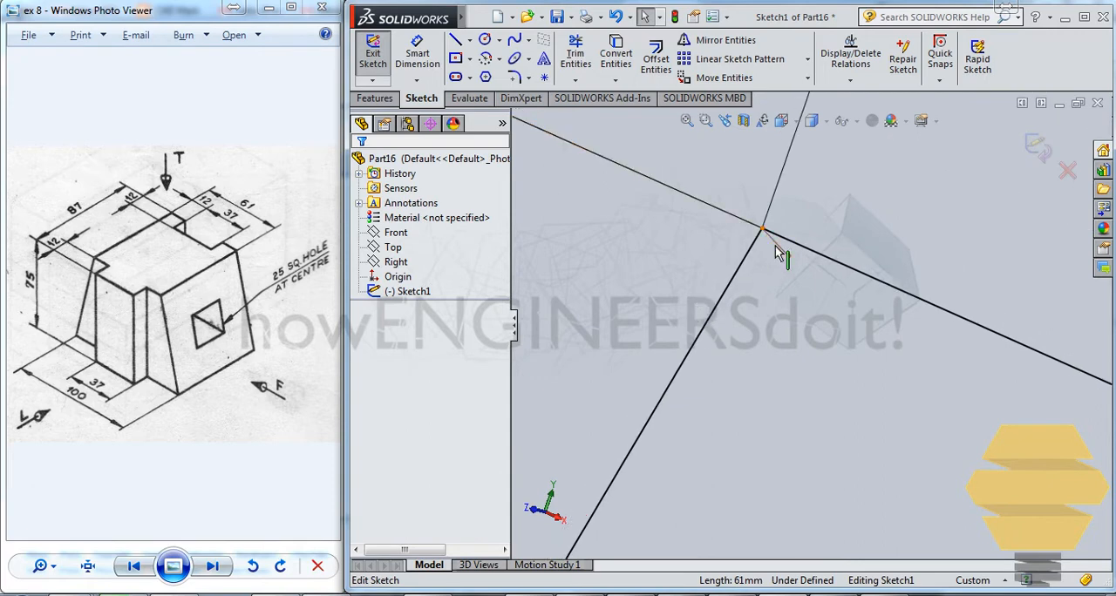
{"action": "left_click", "coordinate": [780, 253]}
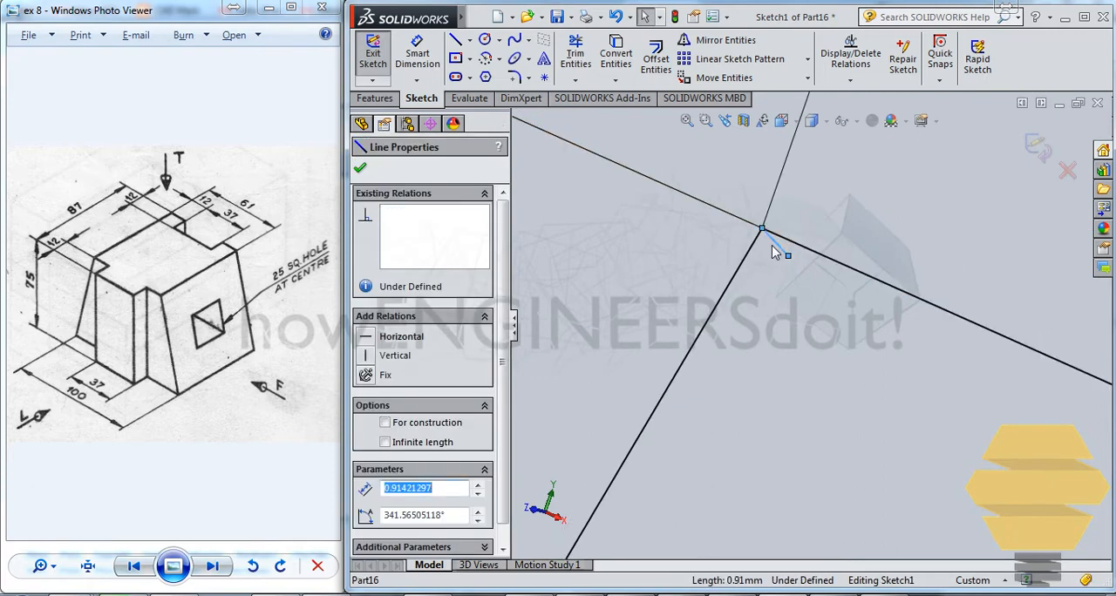
{"action": "key", "text": "Escape"}
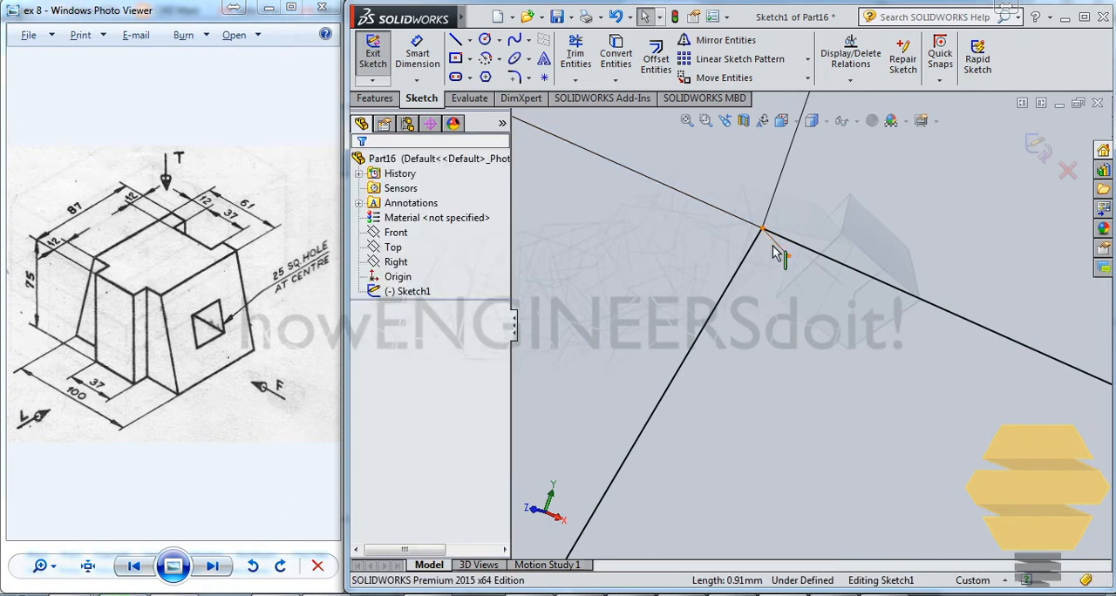
{"action": "left_click", "coordinate": [775, 245]}
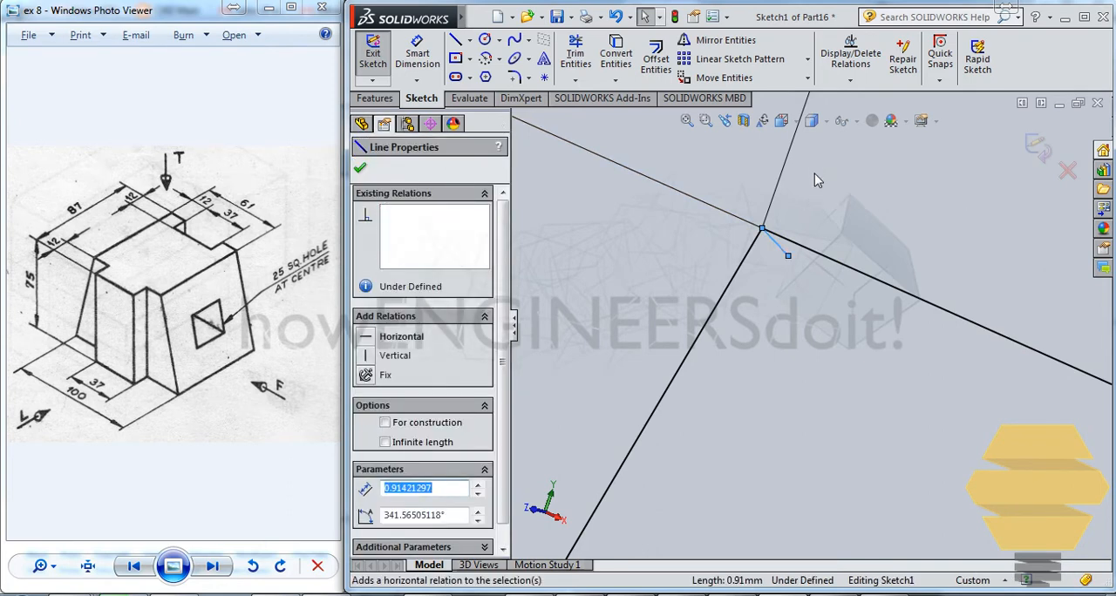
{"action": "left_click", "coordinate": [772, 246]}
{"action": "left_click", "coordinate": [783, 251]}
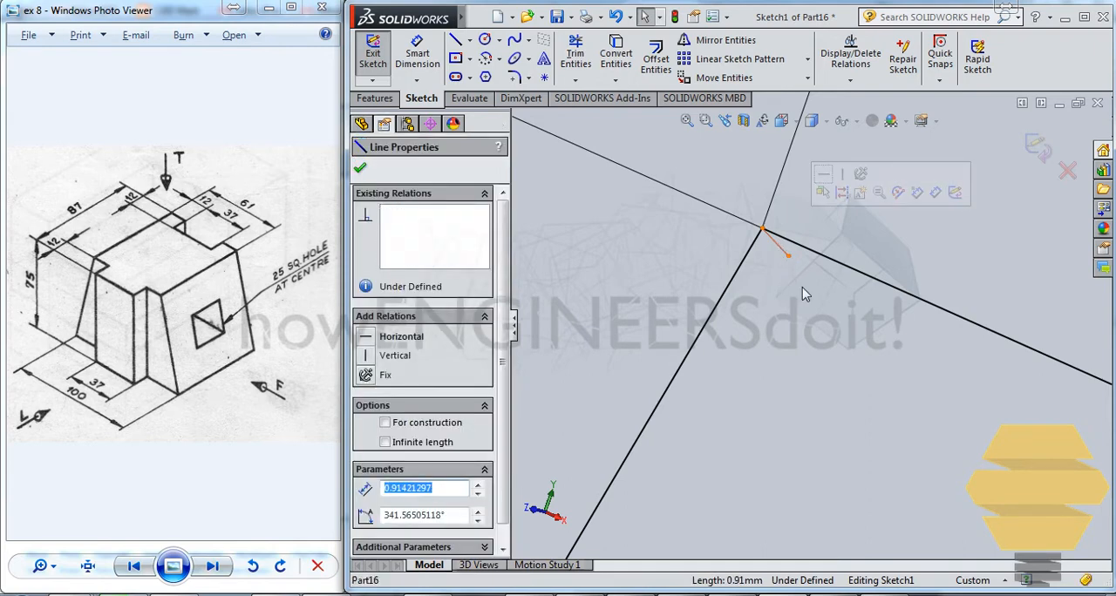
{"action": "key", "text": "Delete"}
{"action": "scroll", "coordinate": [807, 296], "scroll_direction": "up", "scroll_amount": 5}
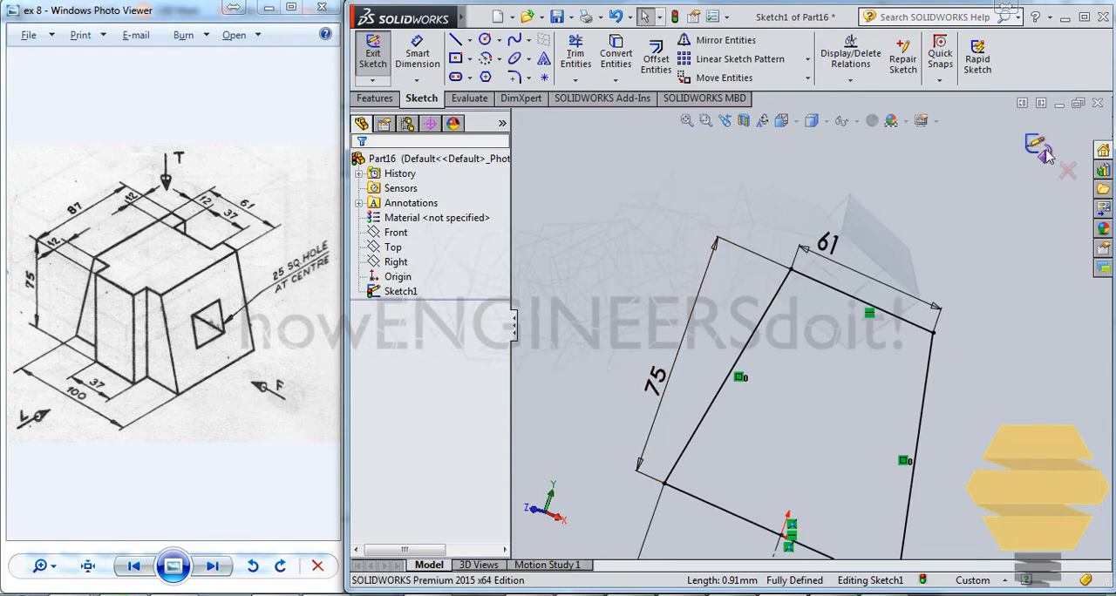
{"action": "left_click", "coordinate": [1044, 153]}
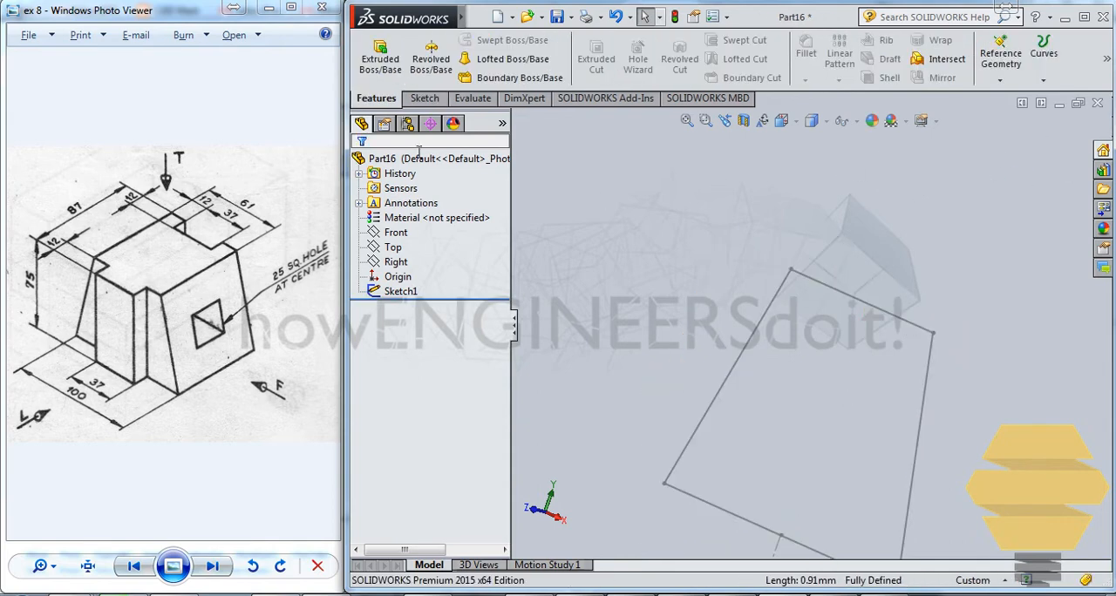
- Extrude the trapezoid sketch in both directions with a blind depth of 43.5 mm each
{"action": "left_click", "coordinate": [381, 58]}
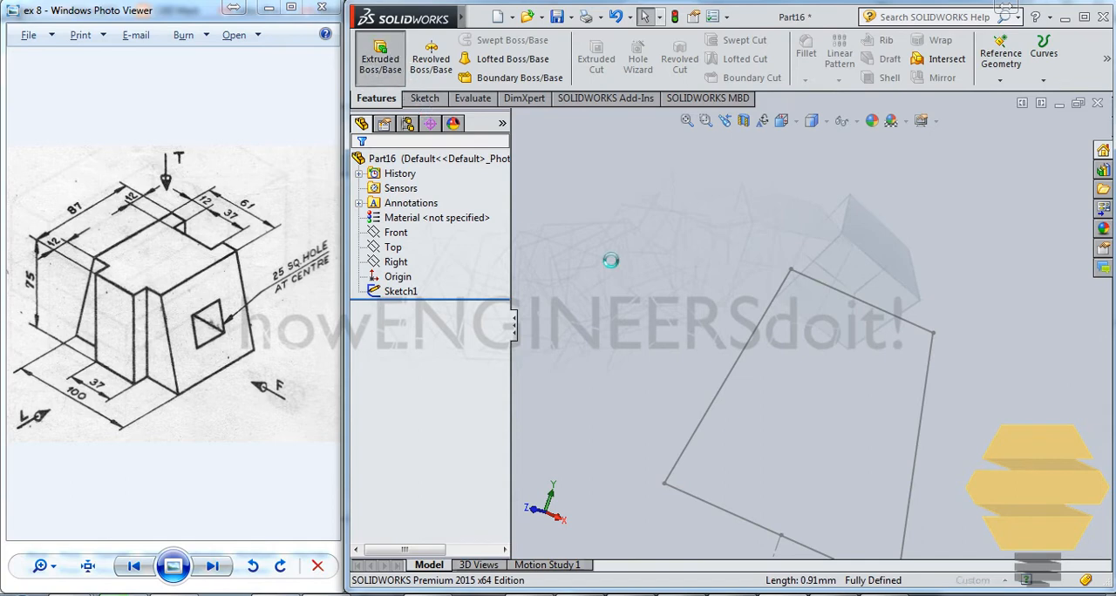
{"action": "left_click", "coordinate": [833, 292]}
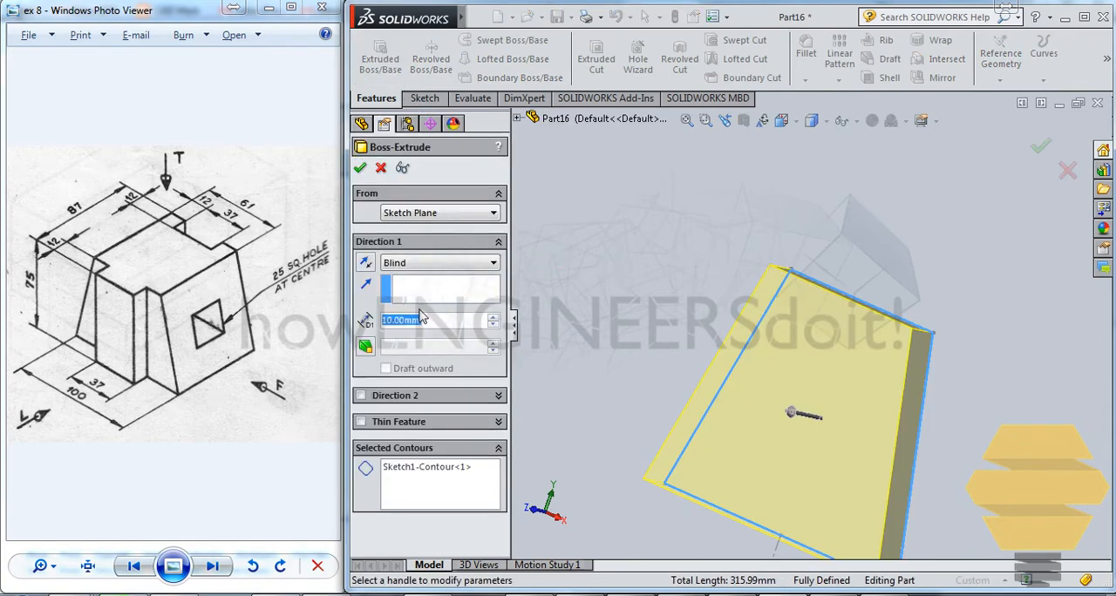
{"action": "type", "text": "4"}
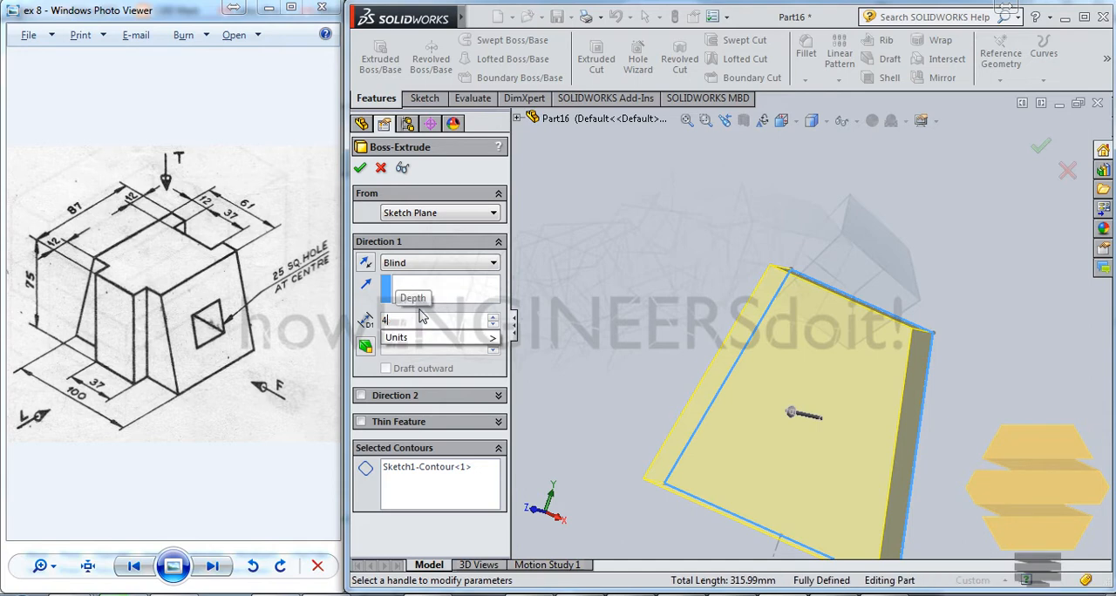
{"action": "type", "text": "3.5"}
{"action": "key", "text": "Return"}
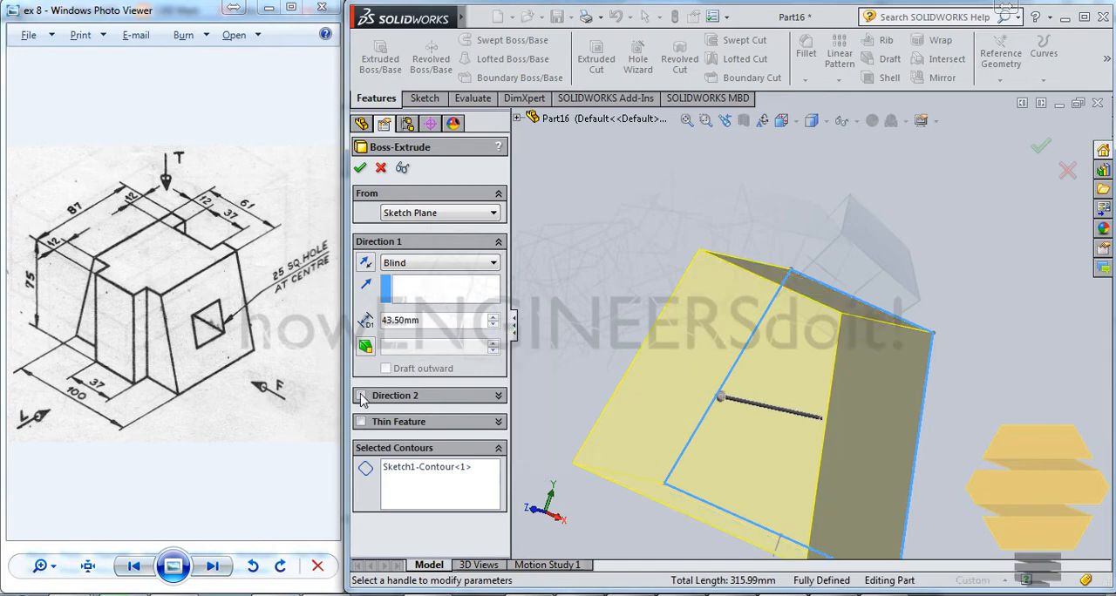
{"action": "left_click", "coordinate": [361, 397]}
{"action": "type", "text": "43.5"}
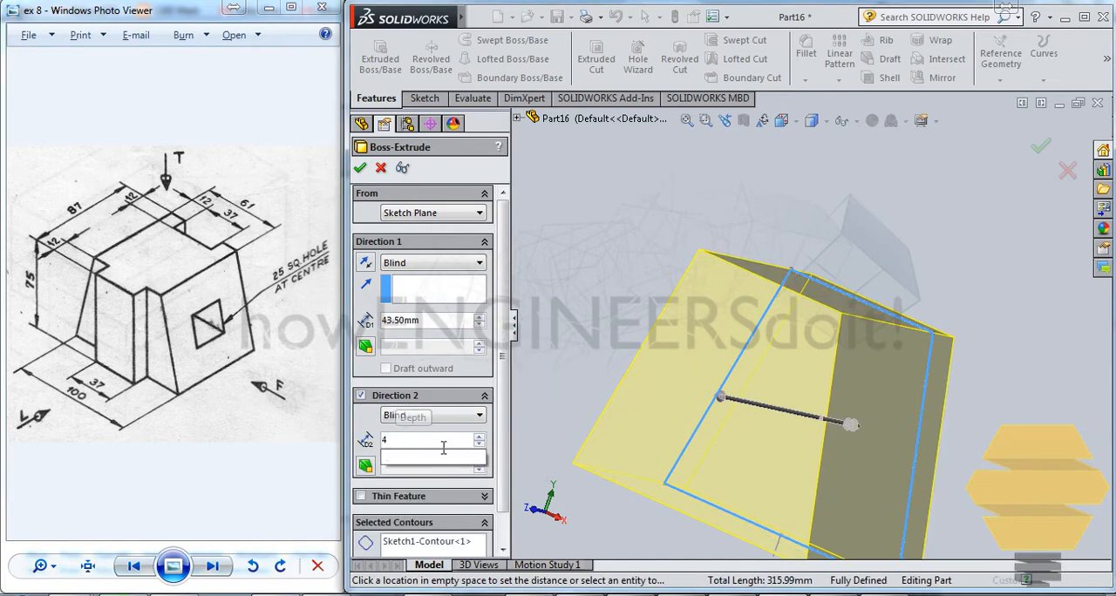
{"action": "key", "text": "Return"}
{"action": "left_click", "coordinate": [360, 169]}
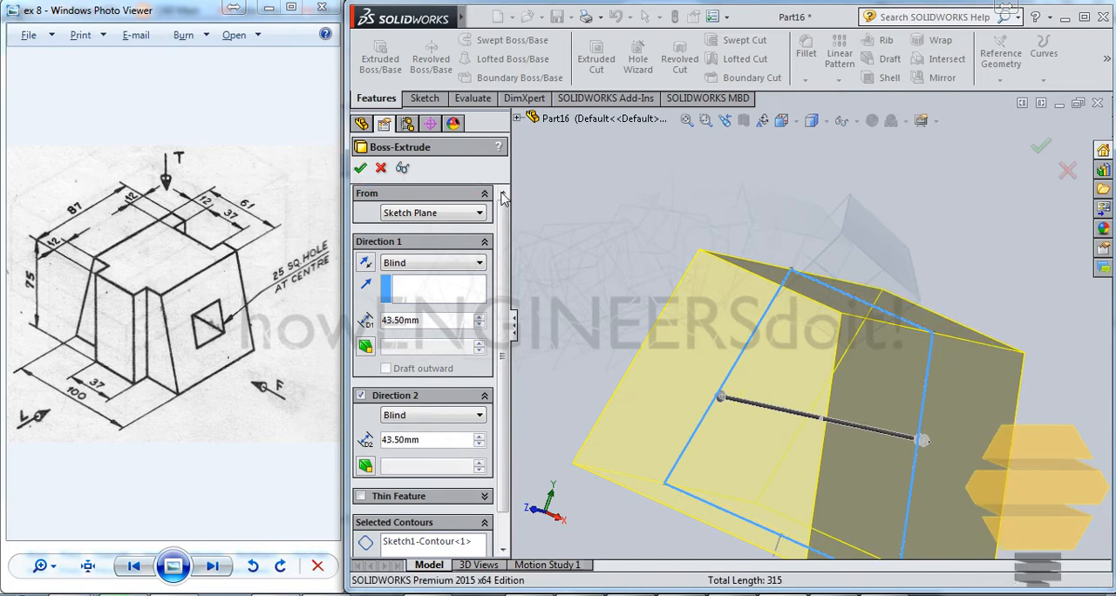
- Start a sketch on the block's front trapezoidal face and convert its top, bottom and right slanted edges into sketch lines
{"action": "middle_click_drag", "start_coordinate": [721, 408], "coordinate": [723, 429]}
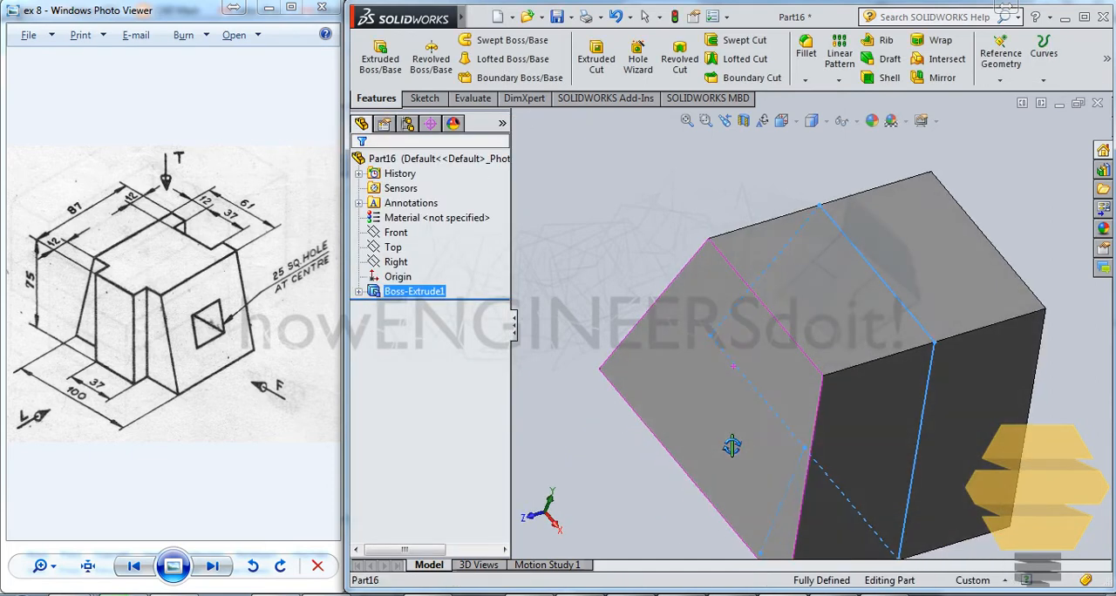
{"action": "scroll", "coordinate": [723, 429], "scroll_direction": "up", "scroll_amount": 2}
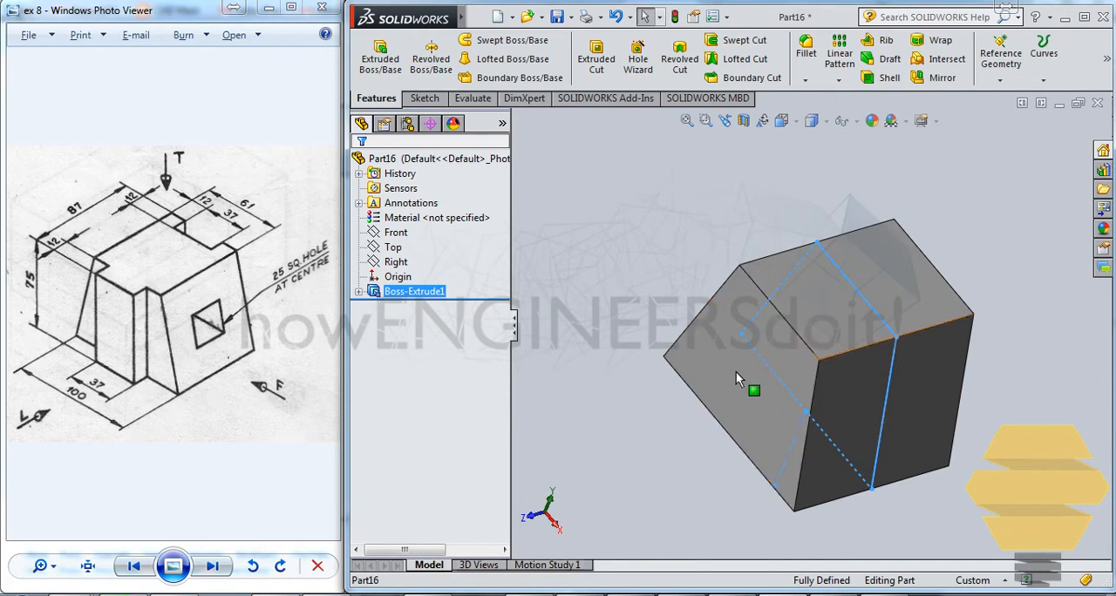
{"action": "left_click", "coordinate": [758, 385]}
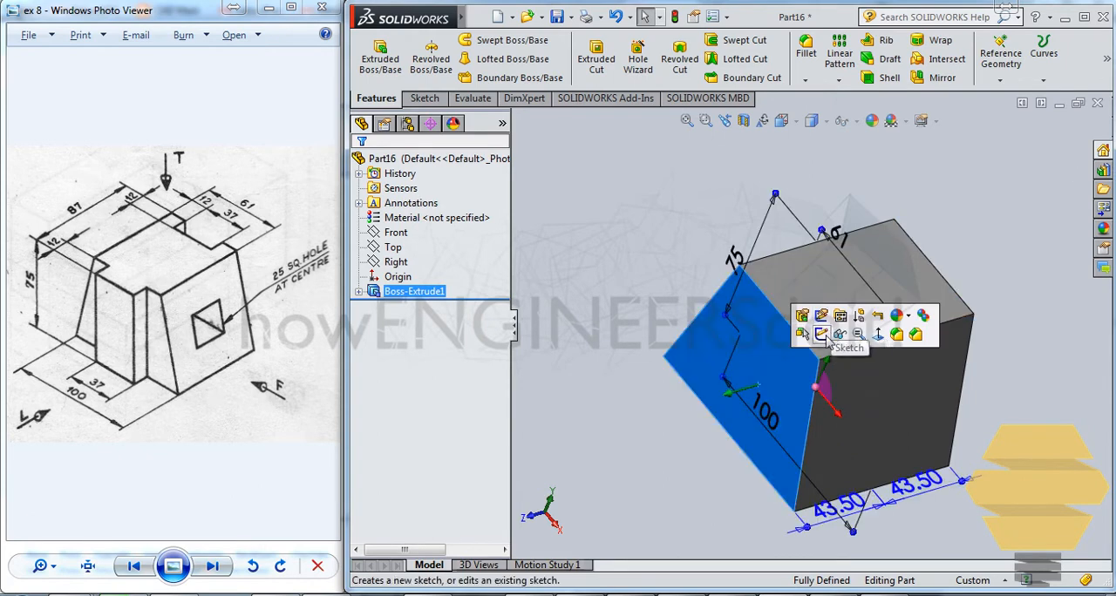
{"action": "left_click", "coordinate": [821, 335]}
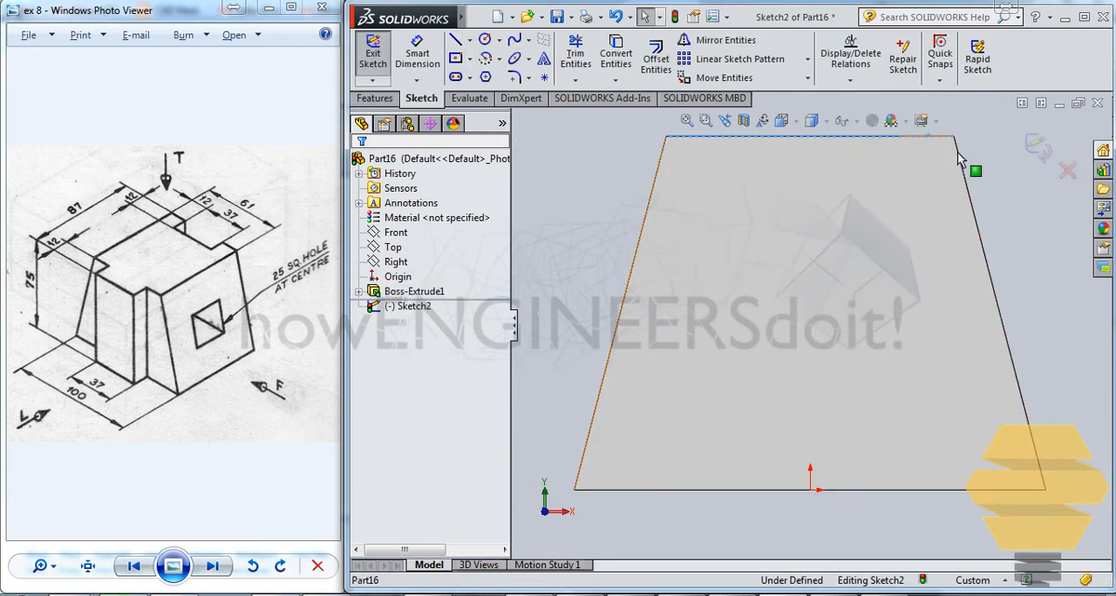
{"action": "left_click", "coordinate": [1000, 491], "text": "ctrl"}
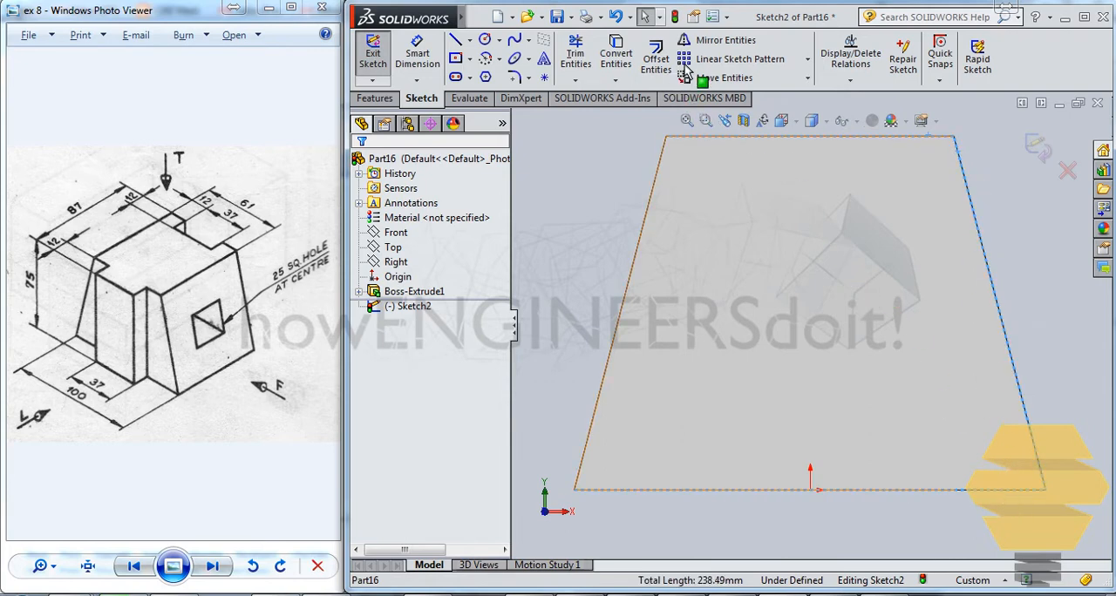
{"action": "left_click", "coordinate": [616, 54]}
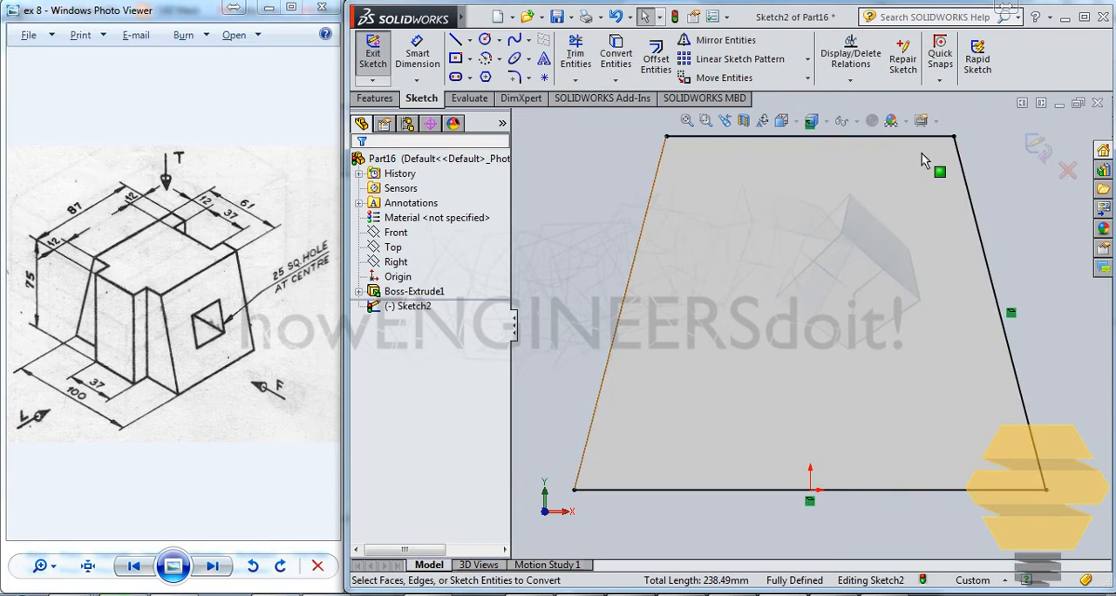
- Draw a 75 mm vertical line from the top edge to the base right of center, and trim the converted edges left of it
{"action": "left_click", "coordinate": [454, 41]}
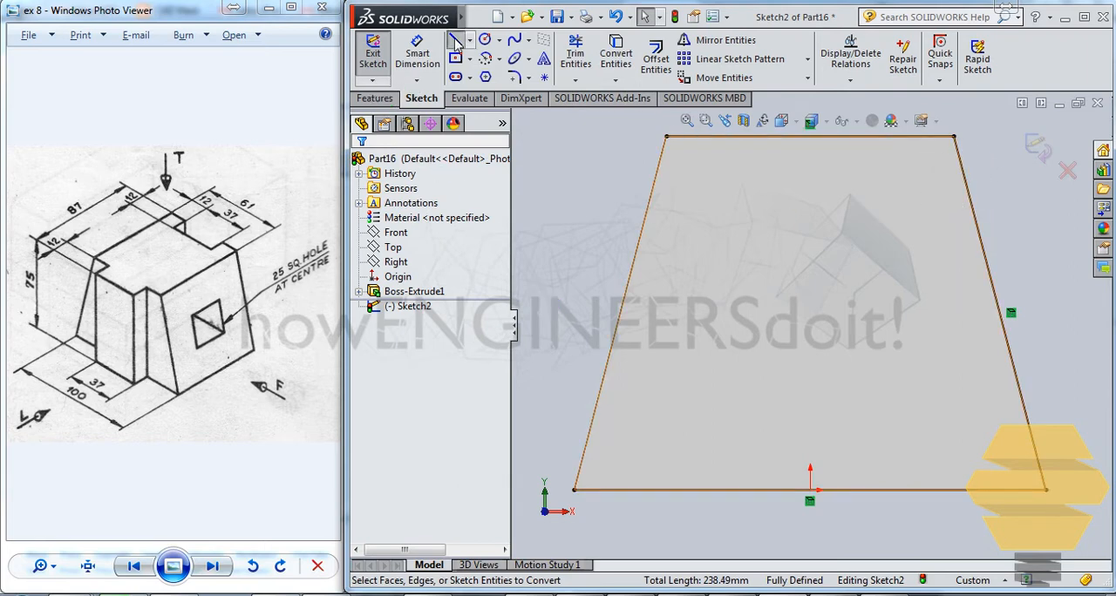
{"action": "left_click", "coordinate": [853, 137]}
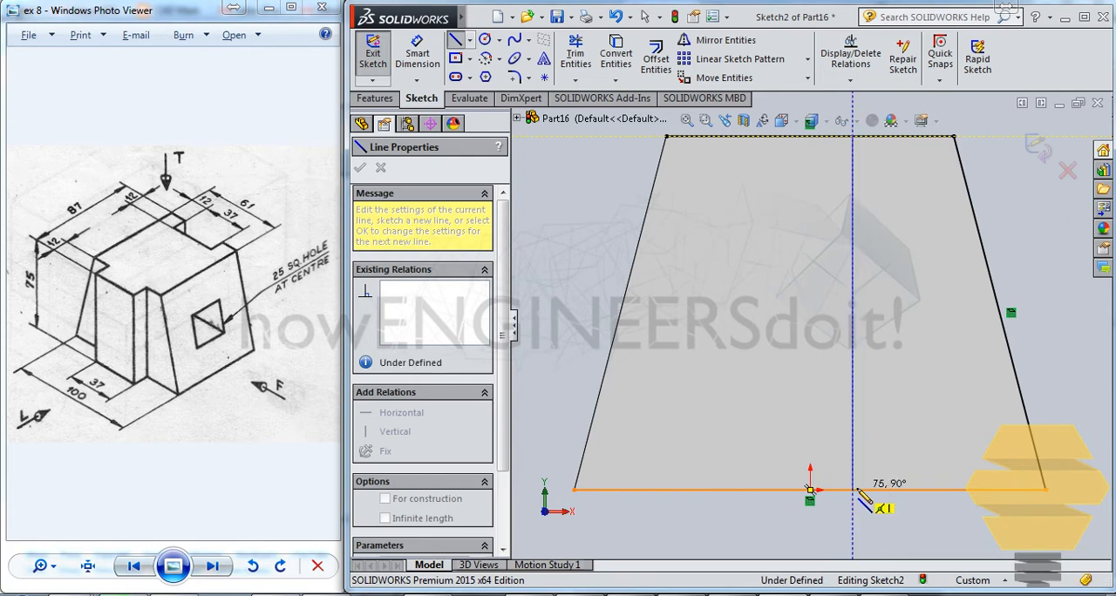
{"action": "left_click", "coordinate": [855, 491]}
{"action": "key", "text": "Escape"}
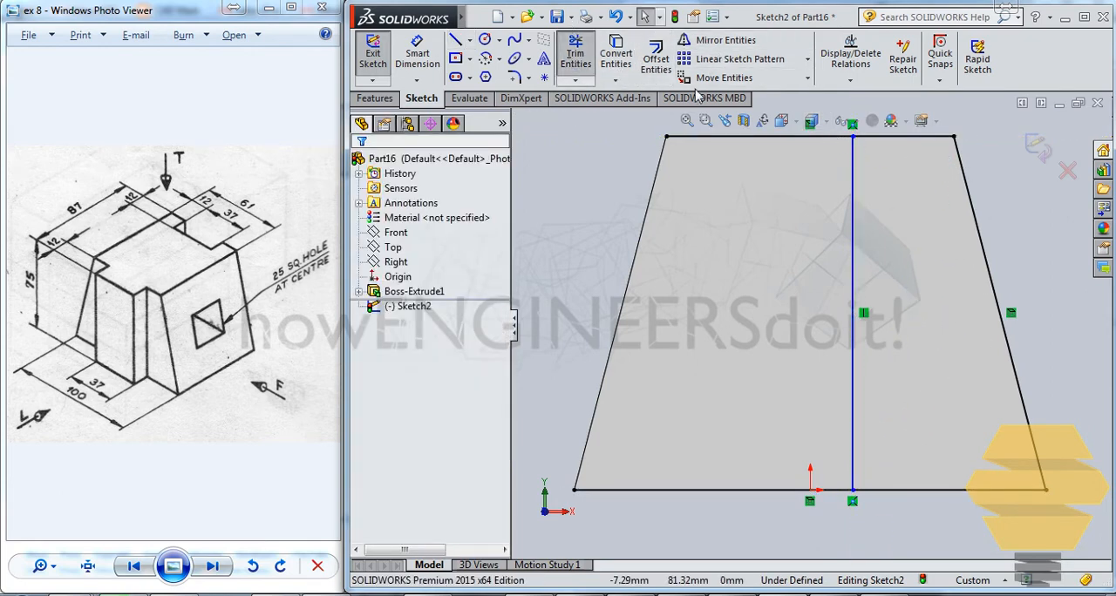
{"action": "left_click", "coordinate": [576, 57]}
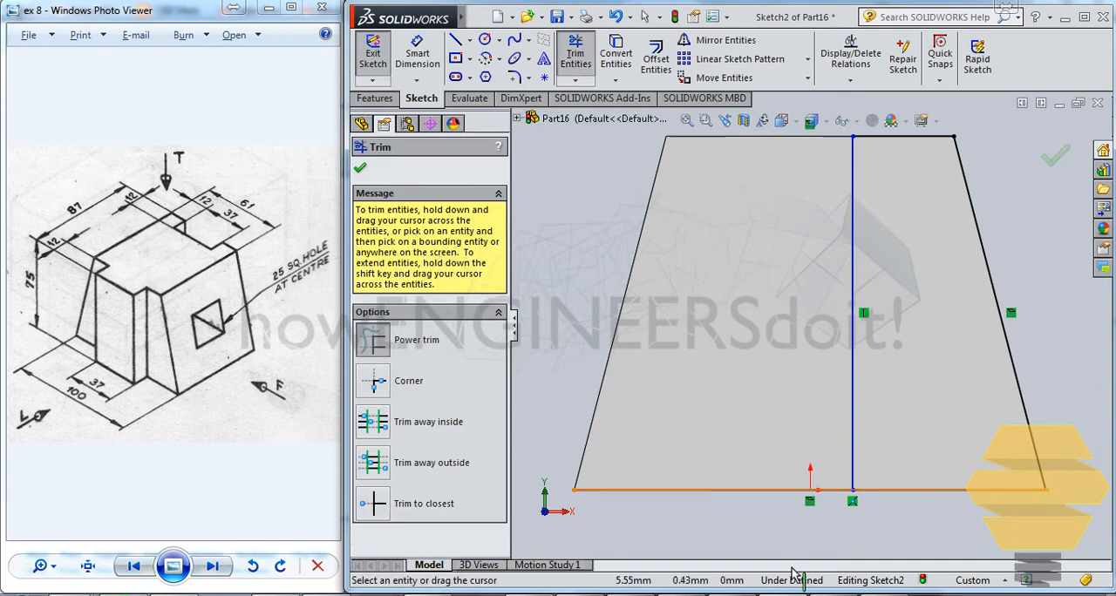
{"action": "left_click_drag", "start_coordinate": [811, 528], "coordinate": [827, 405]}
{"action": "key", "text": "Escape"}
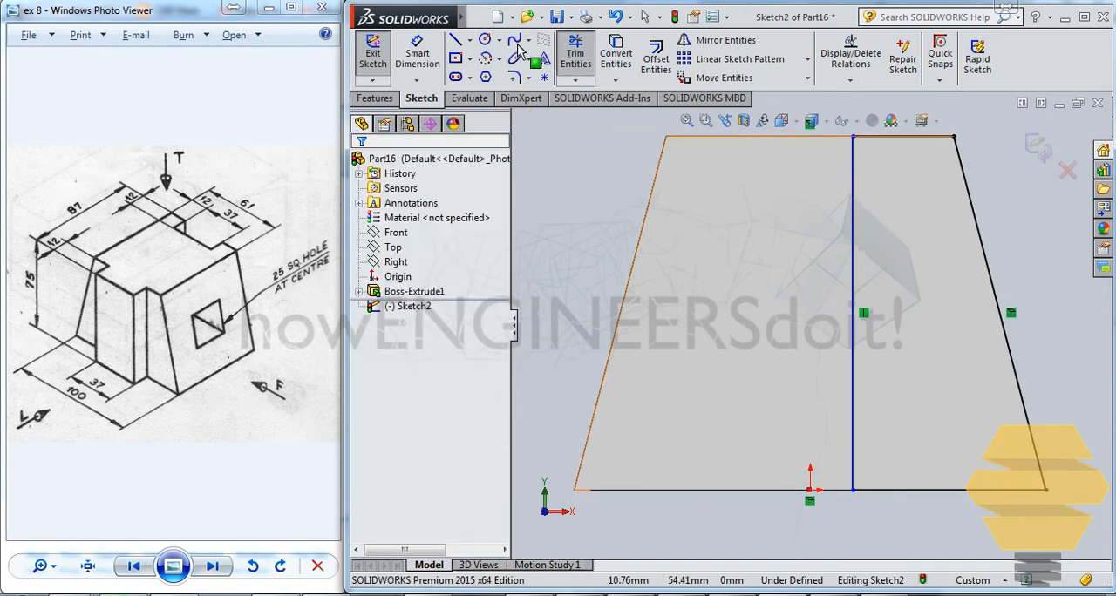
- Dimension the cutout profile's short top line to 12 mm and exit the sketch
{"action": "left_click", "coordinate": [420, 56]}
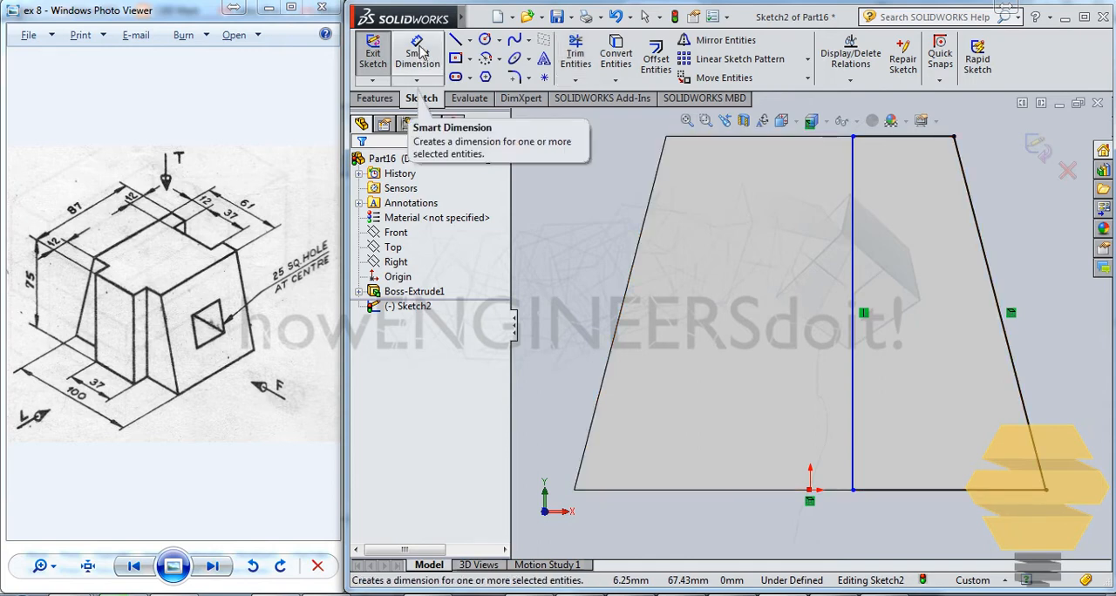
{"action": "left_click", "coordinate": [418, 54]}
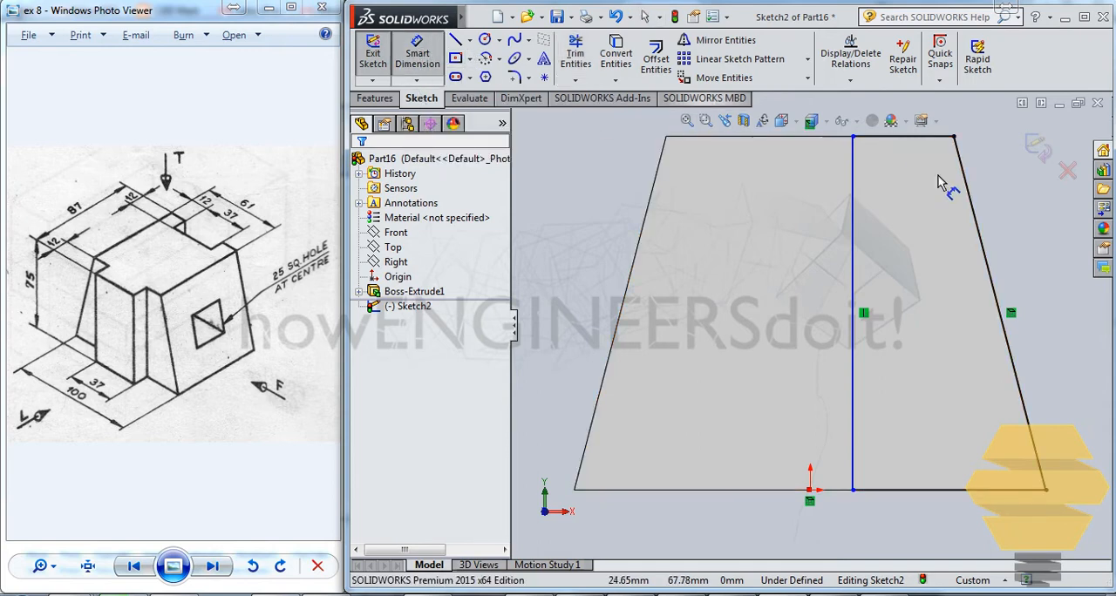
{"action": "left_click", "coordinate": [883, 137]}
{"action": "left_click", "coordinate": [1012, 199]}
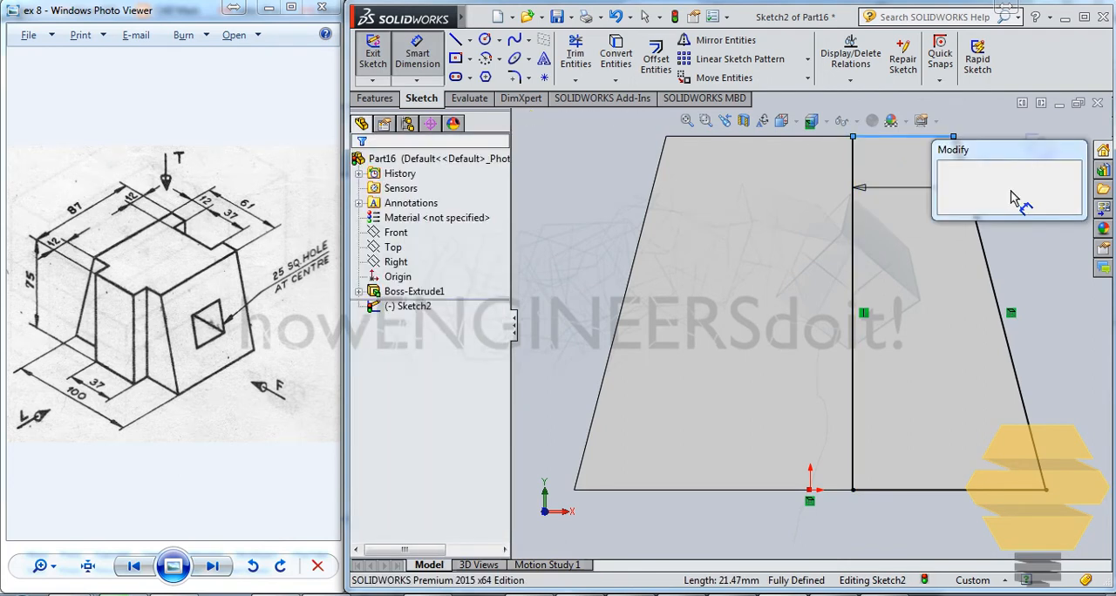
{"action": "type", "text": "12"}
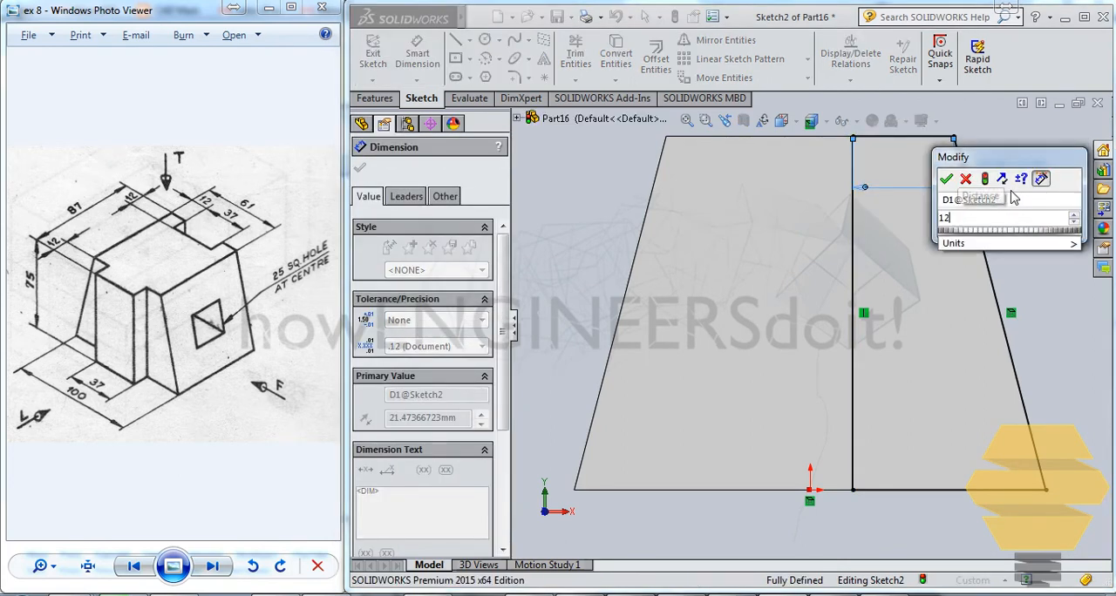
{"action": "key", "text": "Return"}
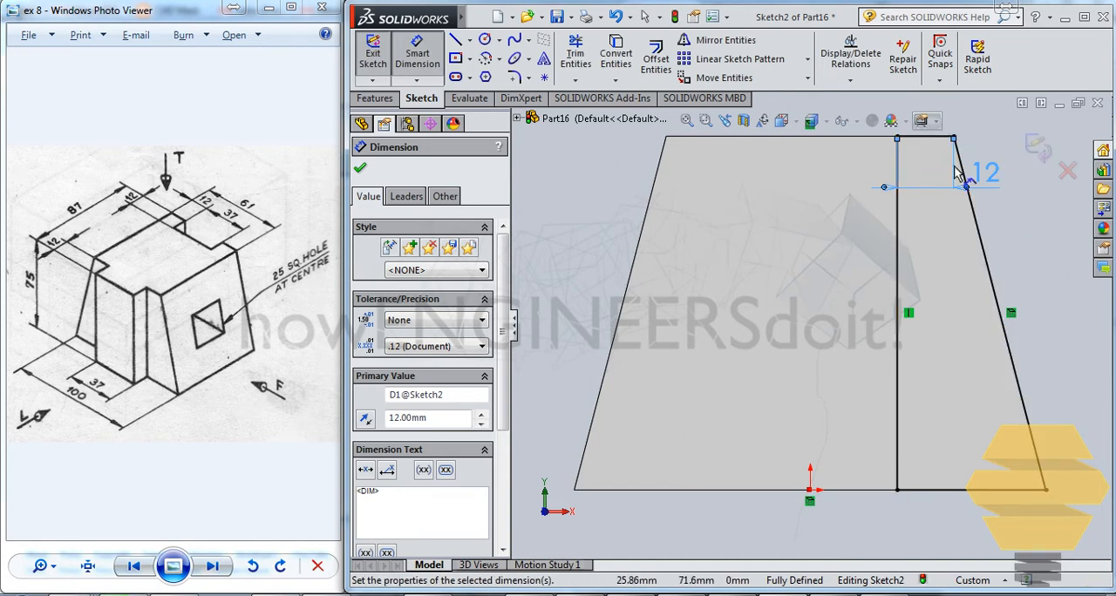
{"action": "left_click", "coordinate": [1038, 146]}
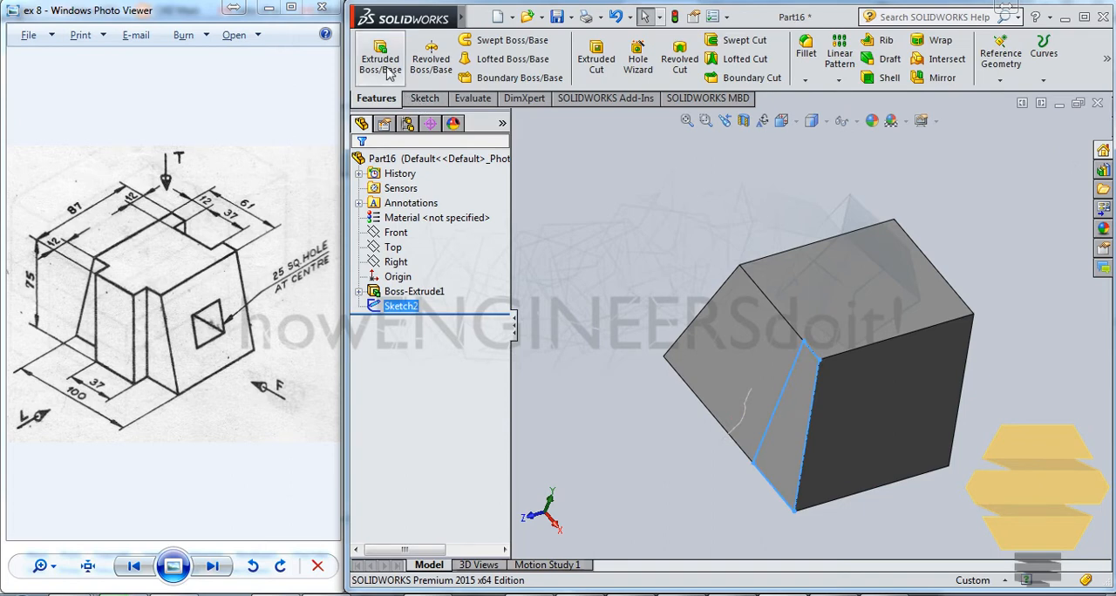
- Cut-extrude the corner profile with a blind depth of 12 mm
{"action": "left_click", "coordinate": [592, 68]}
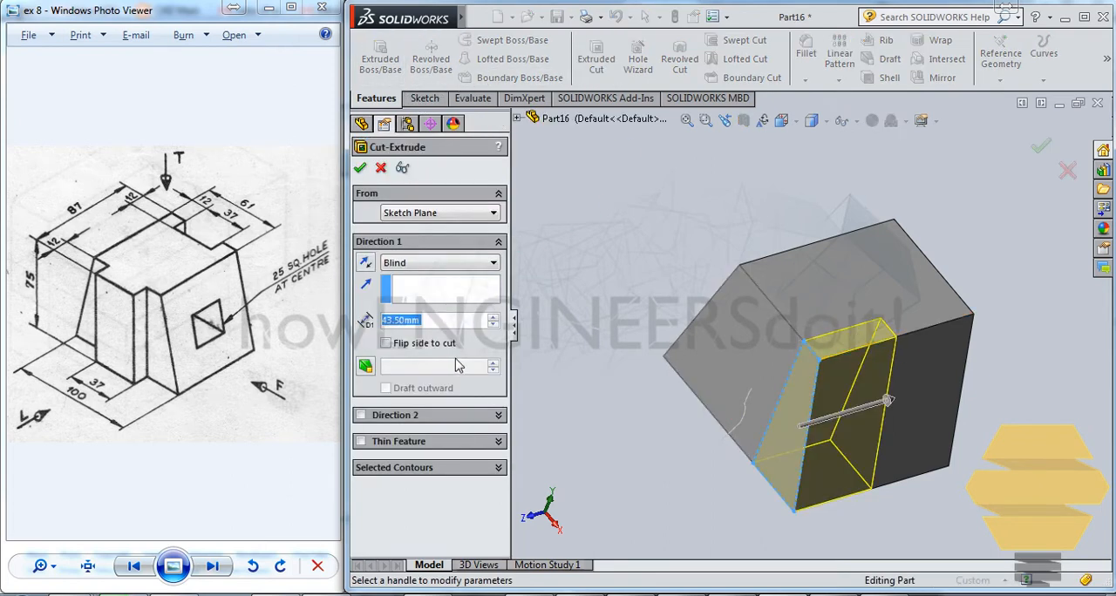
{"action": "type", "text": "12"}
{"action": "key", "text": "Return"}
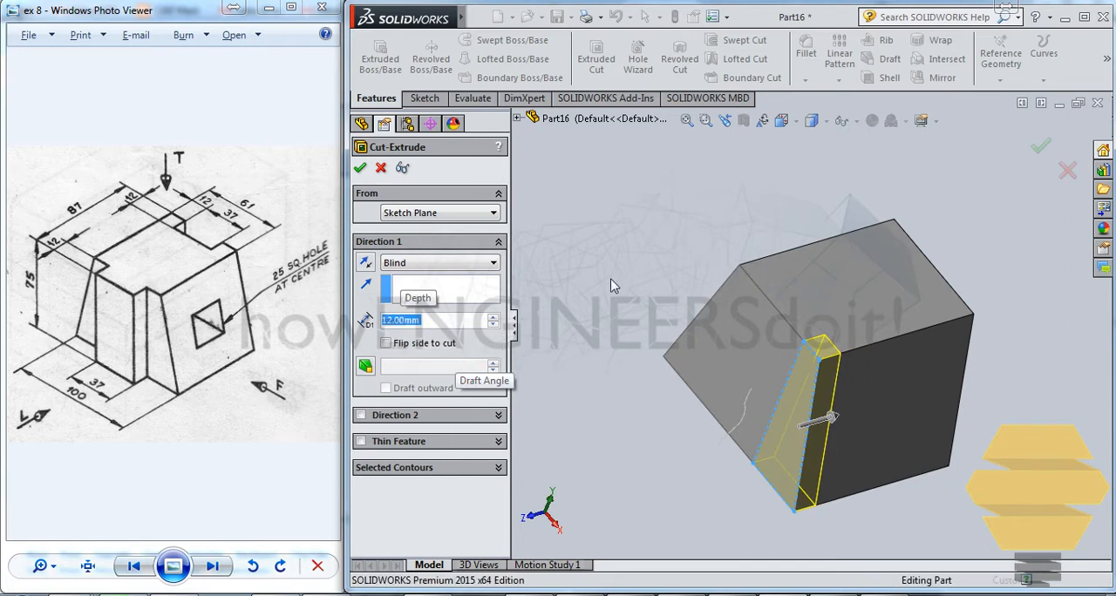
{"action": "key", "text": "Return"}
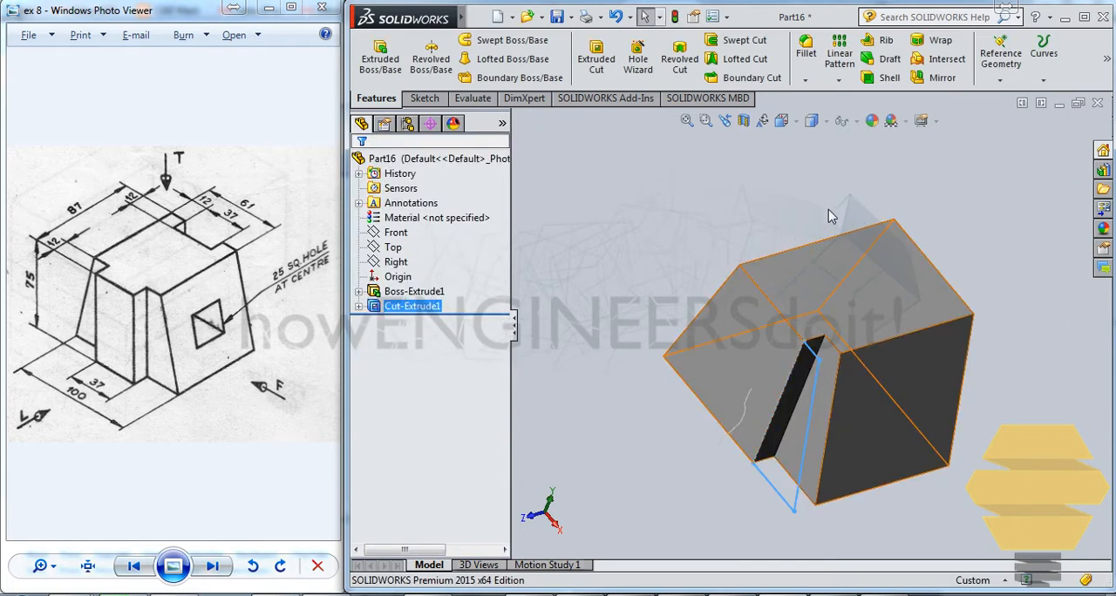
{"action": "left_click", "coordinate": [940, 257]}
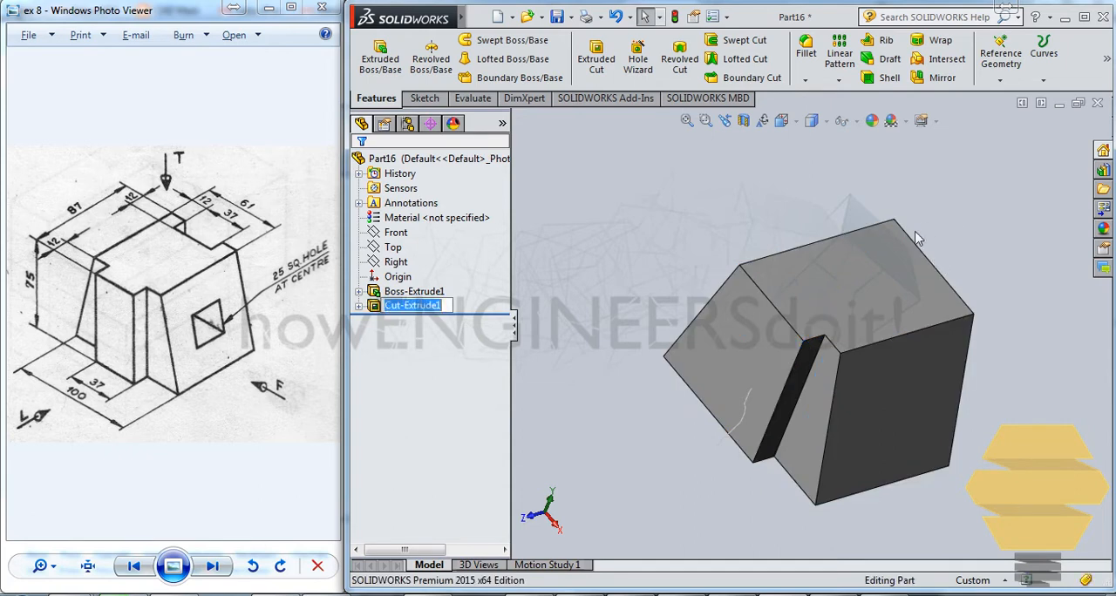
- Create a reference point at 50% along the 61 mm top edge of the uncut end
{"action": "left_click", "coordinate": [913, 244]}
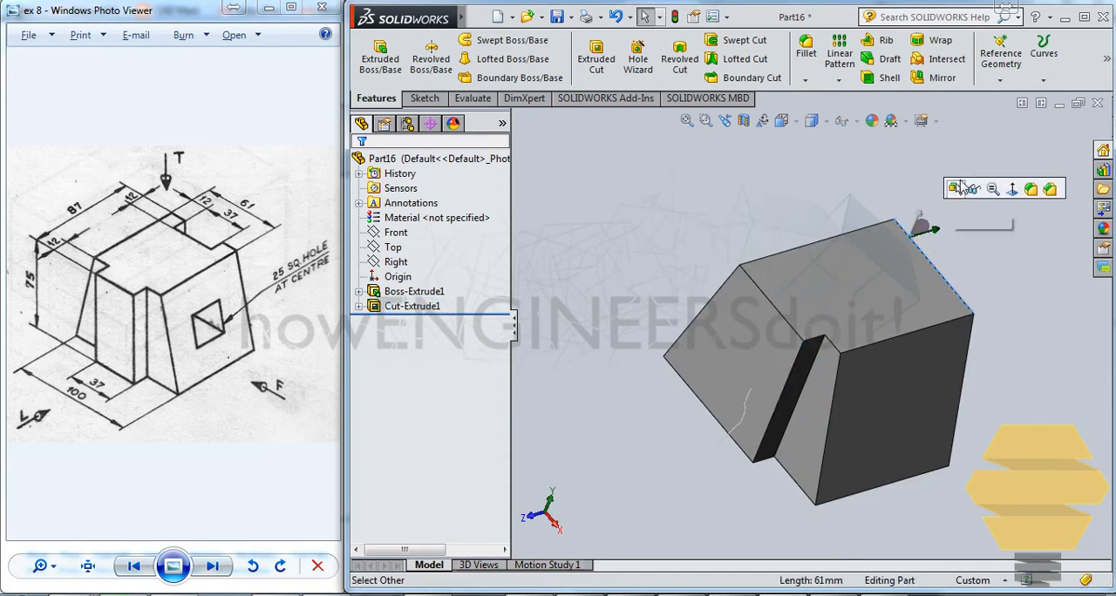
{"action": "left_click", "coordinate": [1001, 54]}
{"action": "left_click", "coordinate": [999, 145]}
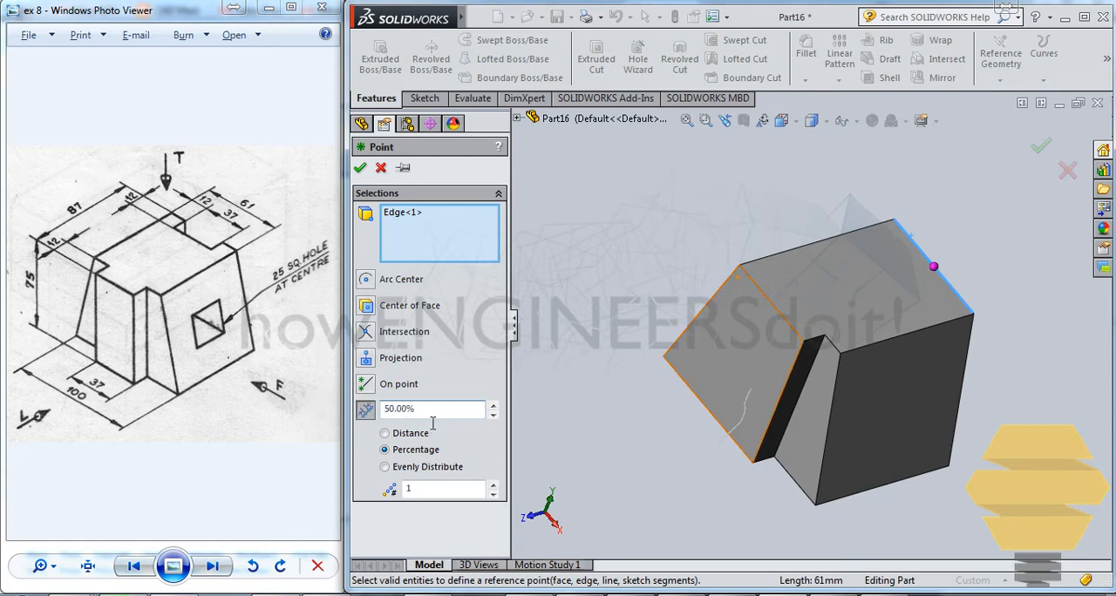
{"action": "left_click", "coordinate": [359, 168]}
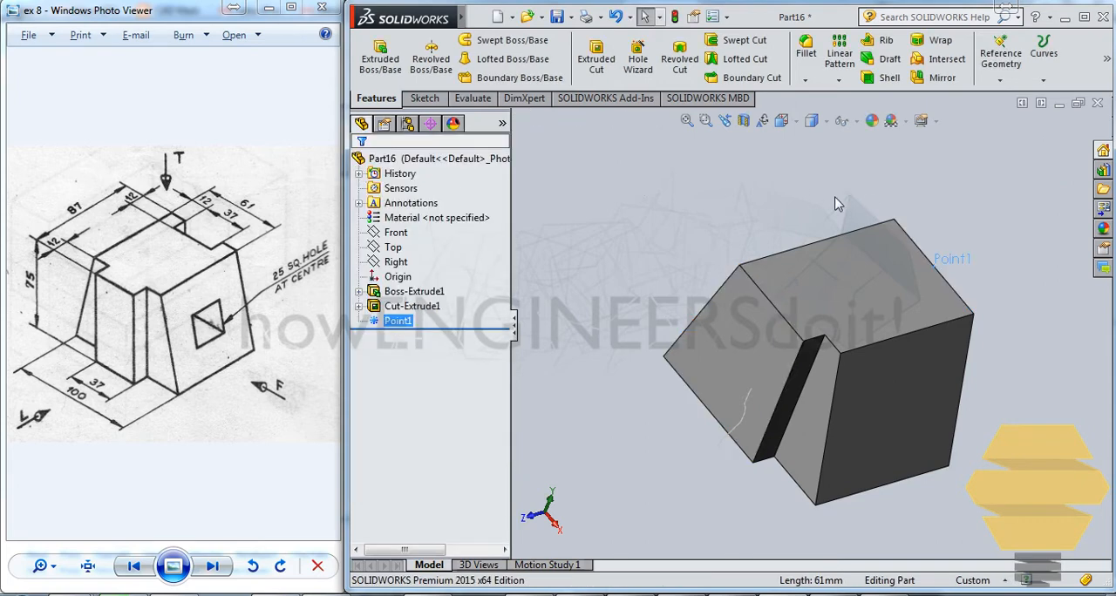
{"action": "left_click", "coordinate": [967, 215]}
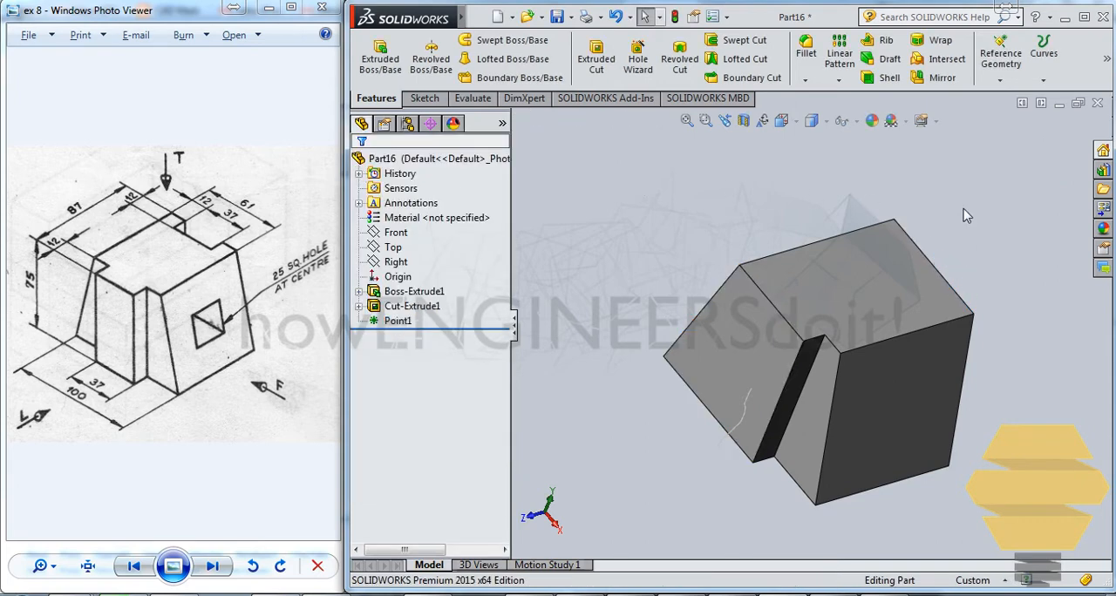
- Create a reference plane perpendicular to the 61 mm top edge and passing through its midpoint reference point
{"action": "left_click", "coordinate": [917, 249]}
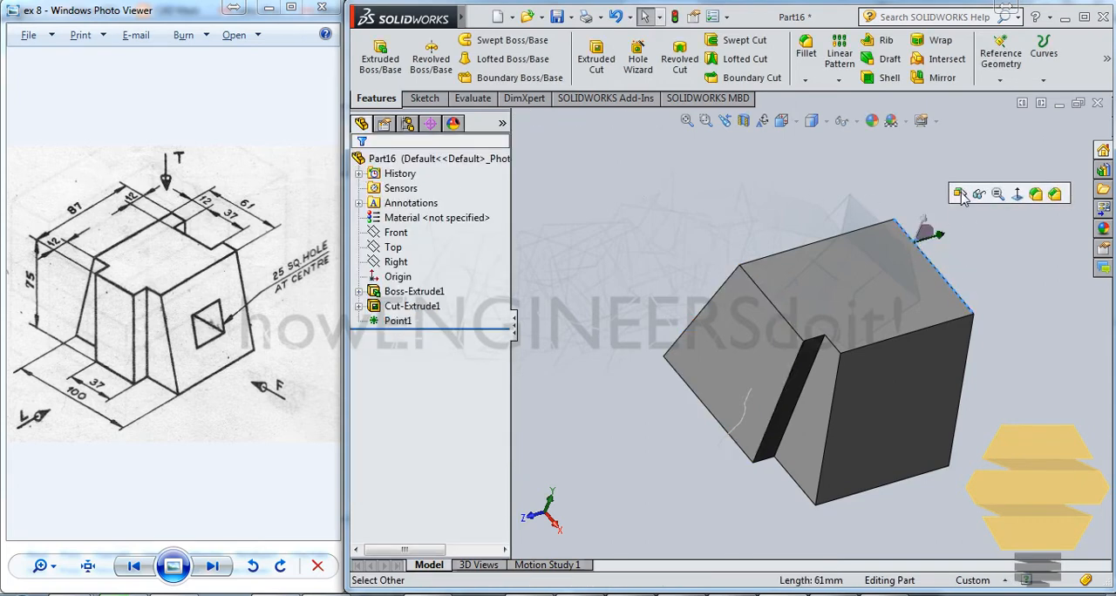
{"action": "left_click", "coordinate": [1000, 79]}
{"action": "left_click", "coordinate": [1000, 95]}
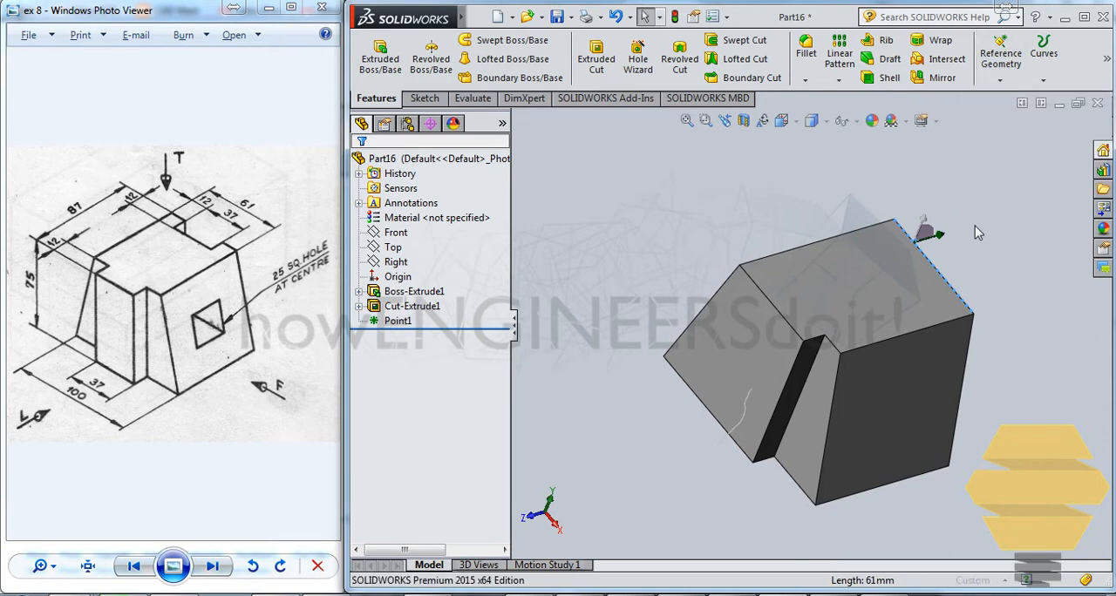
{"action": "left_click", "coordinate": [931, 265]}
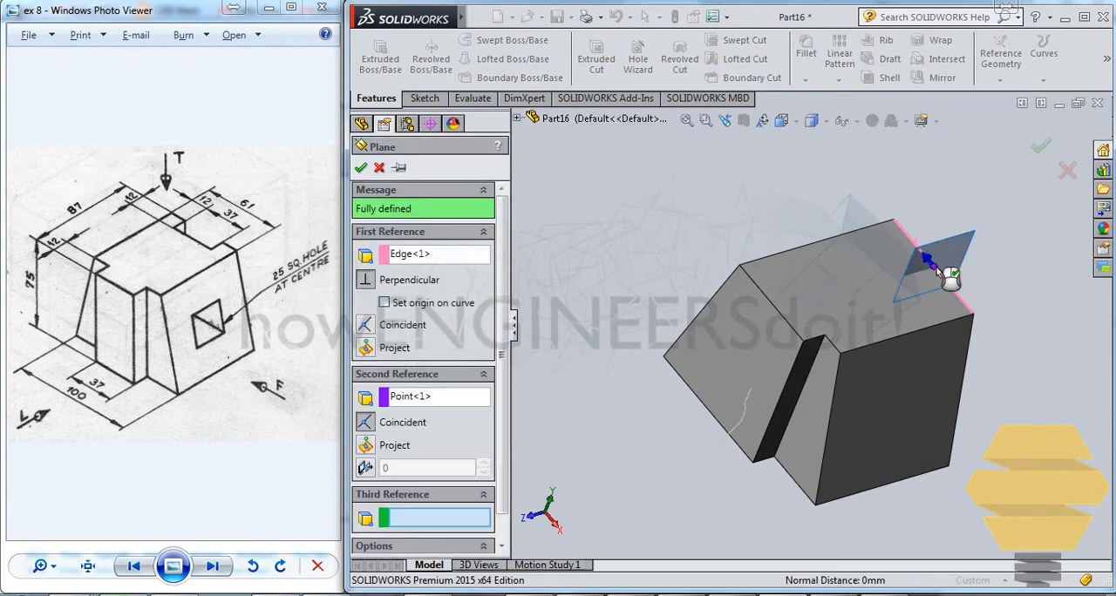
{"action": "left_click", "coordinate": [1041, 145]}
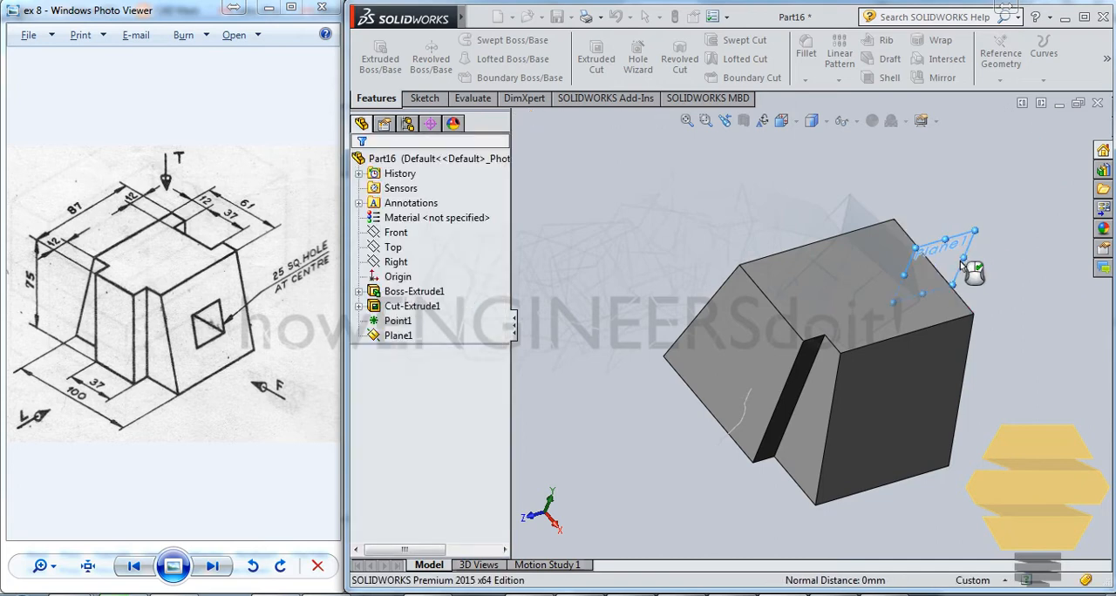
{"action": "left_click", "coordinate": [922, 197]}
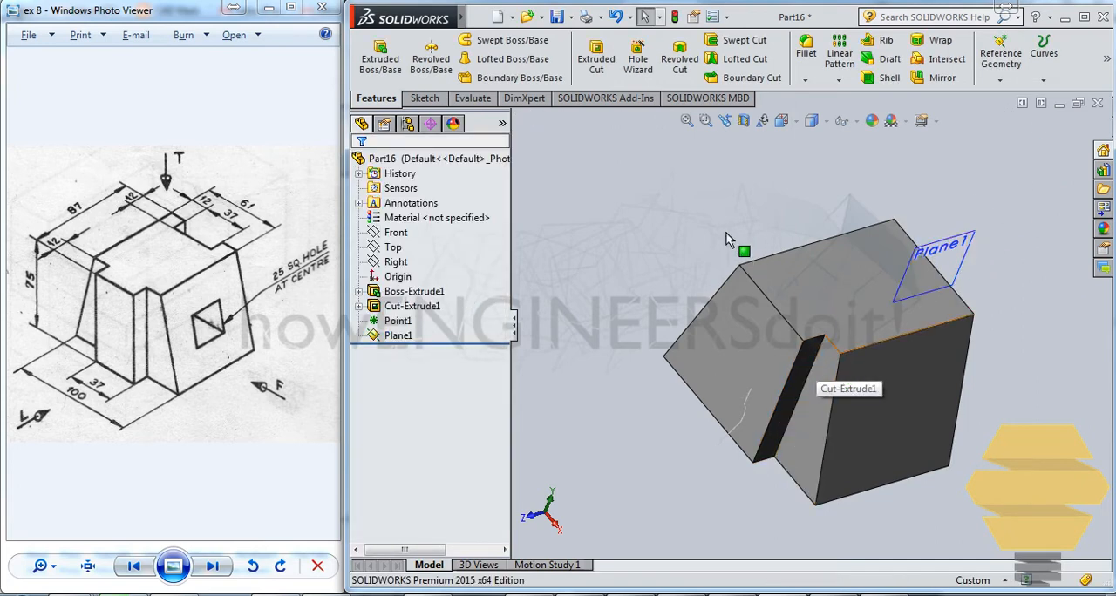
- Mirror the corner cut about Plane1 to the opposite side of the block
{"action": "left_click", "coordinate": [412, 306]}
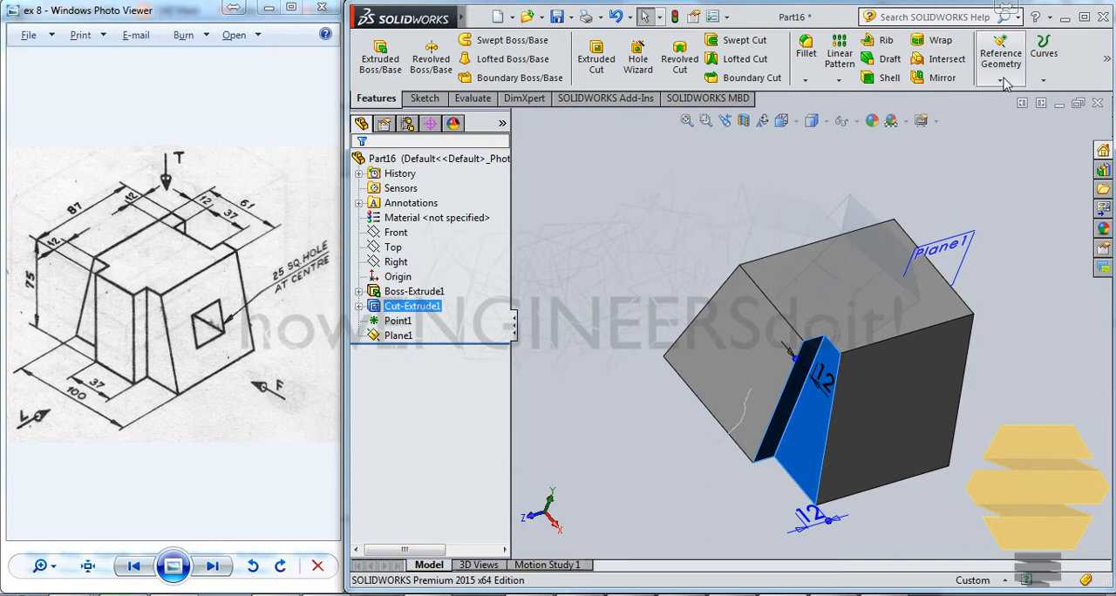
{"action": "left_click", "coordinate": [940, 80]}
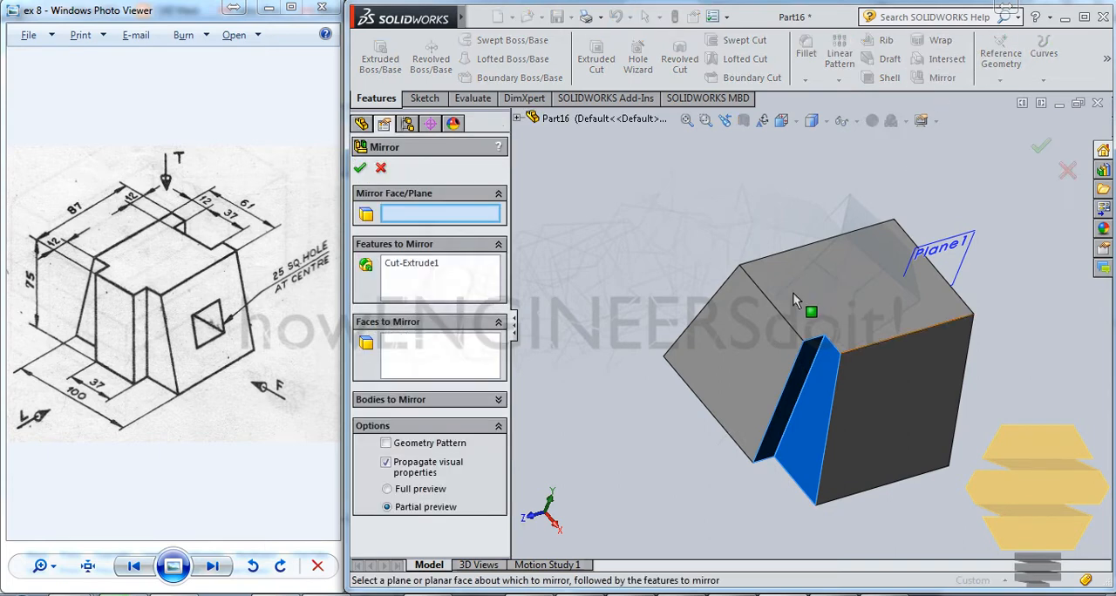
{"action": "left_click", "coordinate": [972, 243]}
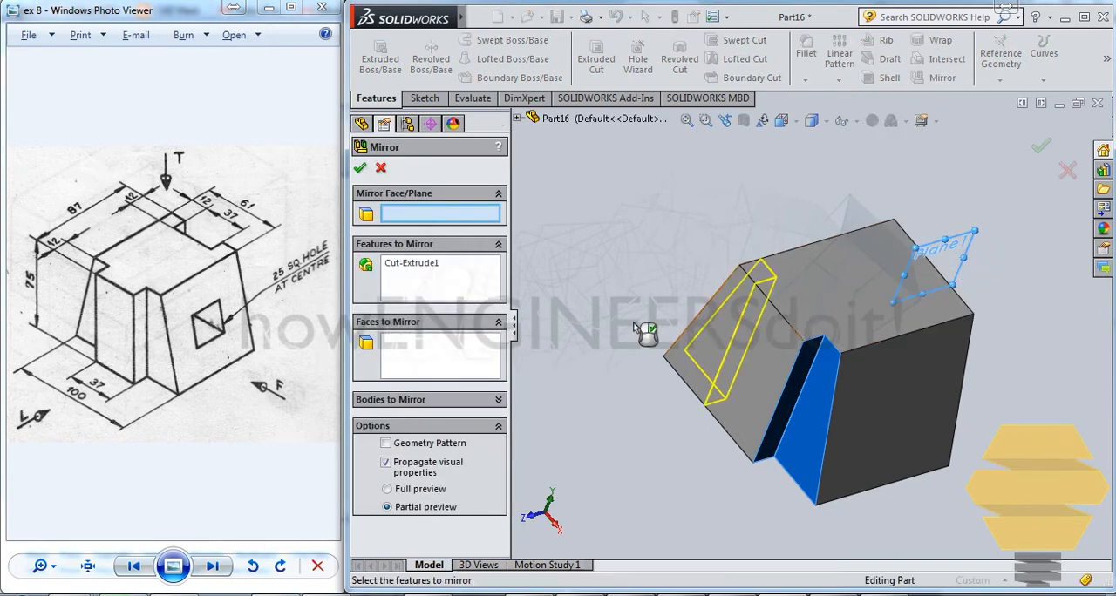
{"action": "left_click", "coordinate": [360, 169]}
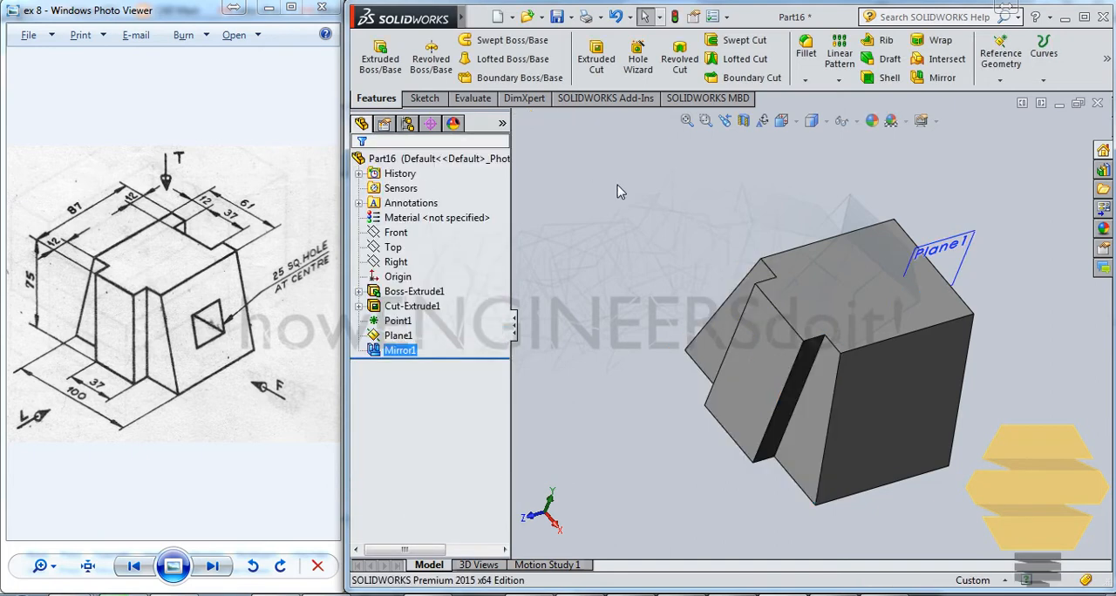
- Start a sketch on the block's uncut trapezoidal end face and draw a centered rectangle about 19 mm wide reaching the top edge
{"action": "middle_click_drag", "start_coordinate": [940, 401], "coordinate": [904, 453]}
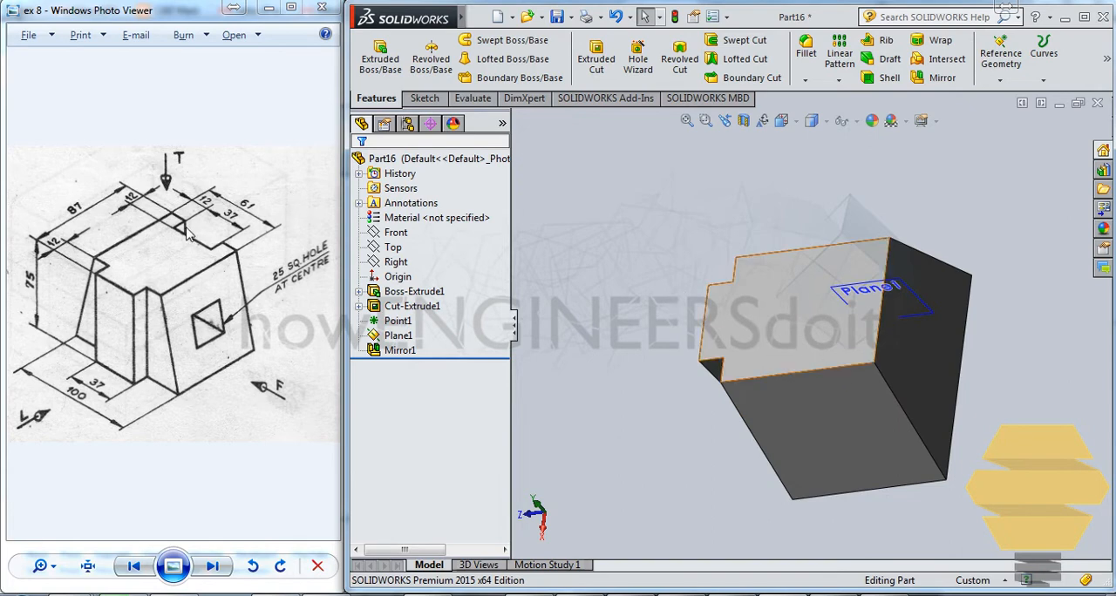
{"action": "left_click", "coordinate": [936, 343]}
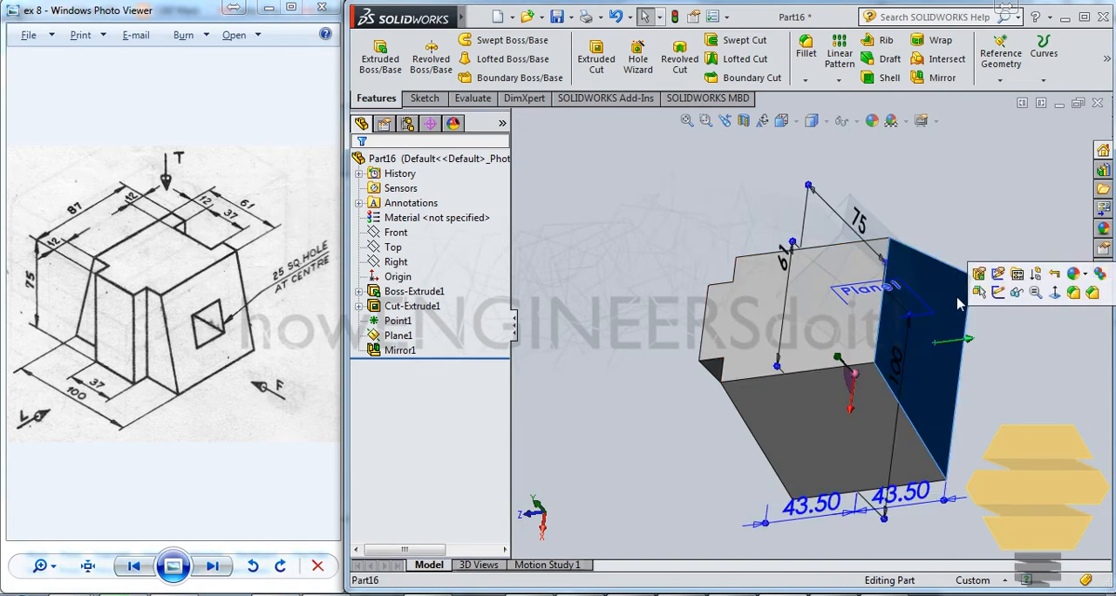
{"action": "left_click", "coordinate": [1005, 305]}
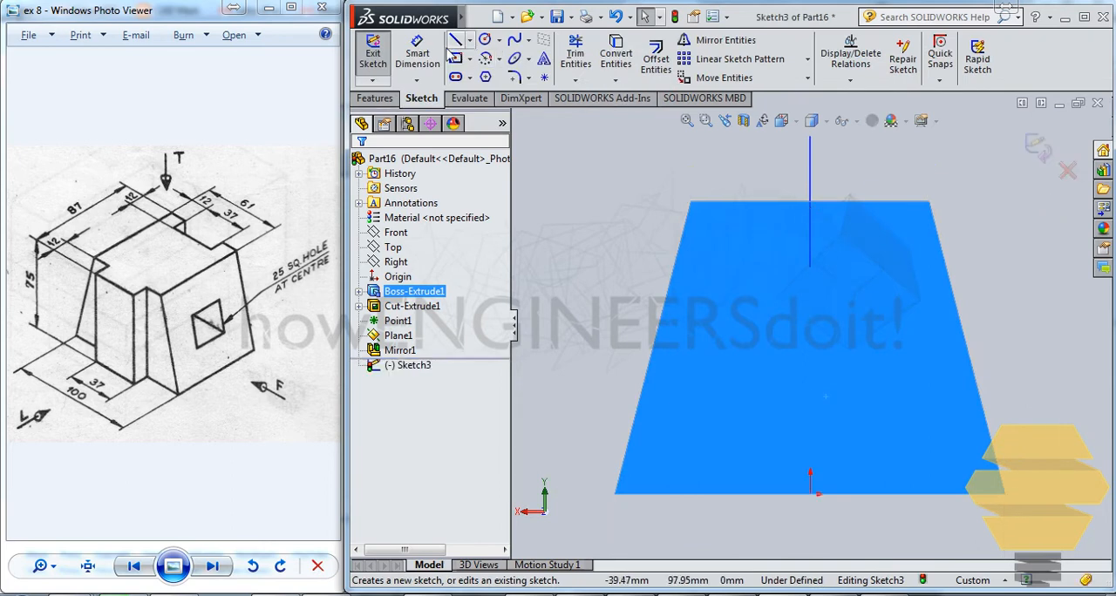
{"action": "left_click", "coordinate": [472, 58]}
{"action": "left_click", "coordinate": [490, 96]}
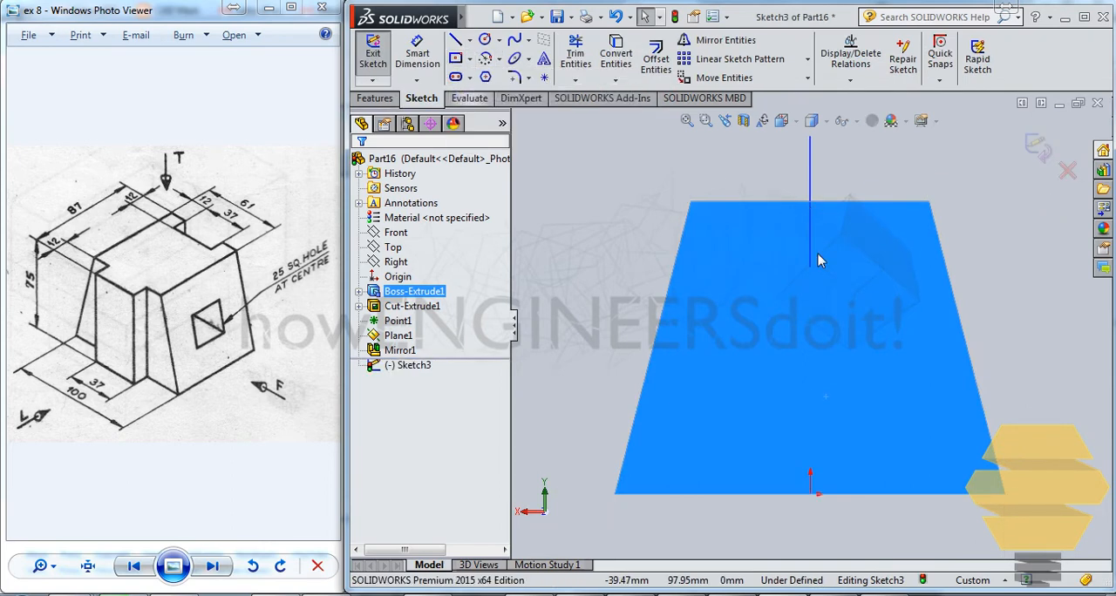
{"action": "left_click", "coordinate": [811, 339]}
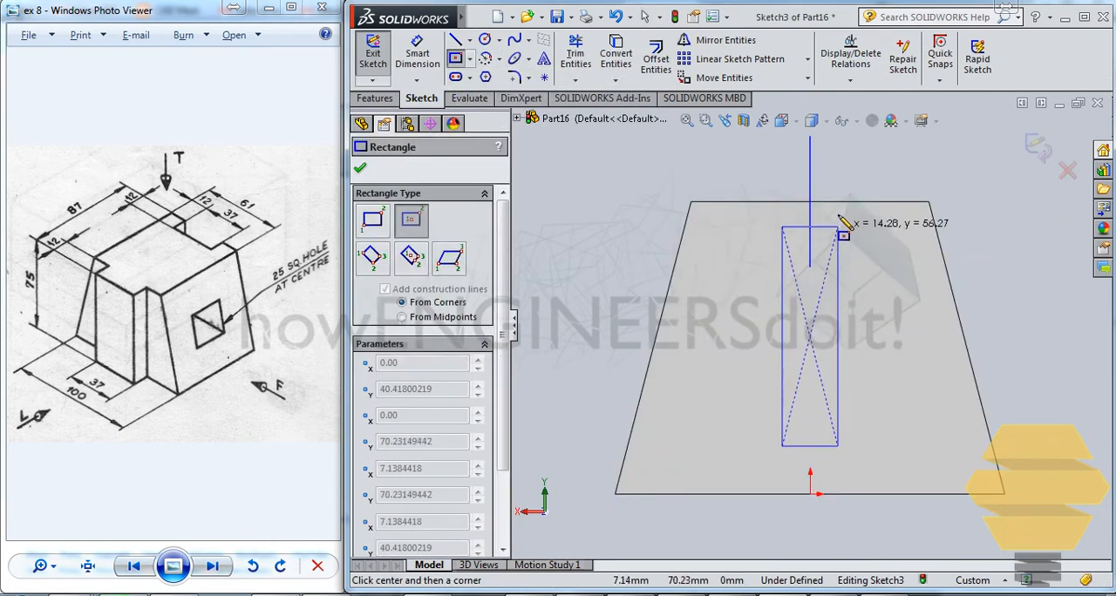
{"action": "left_click", "coordinate": [850, 202]}
{"action": "key", "text": "Escape"}
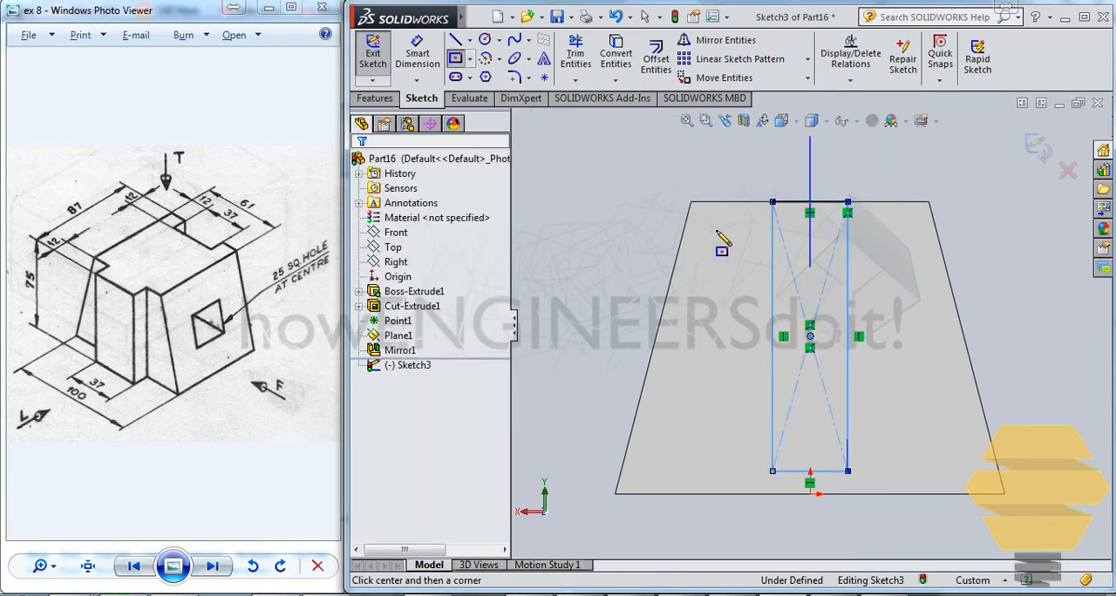
{"action": "left_click", "coordinate": [418, 56]}
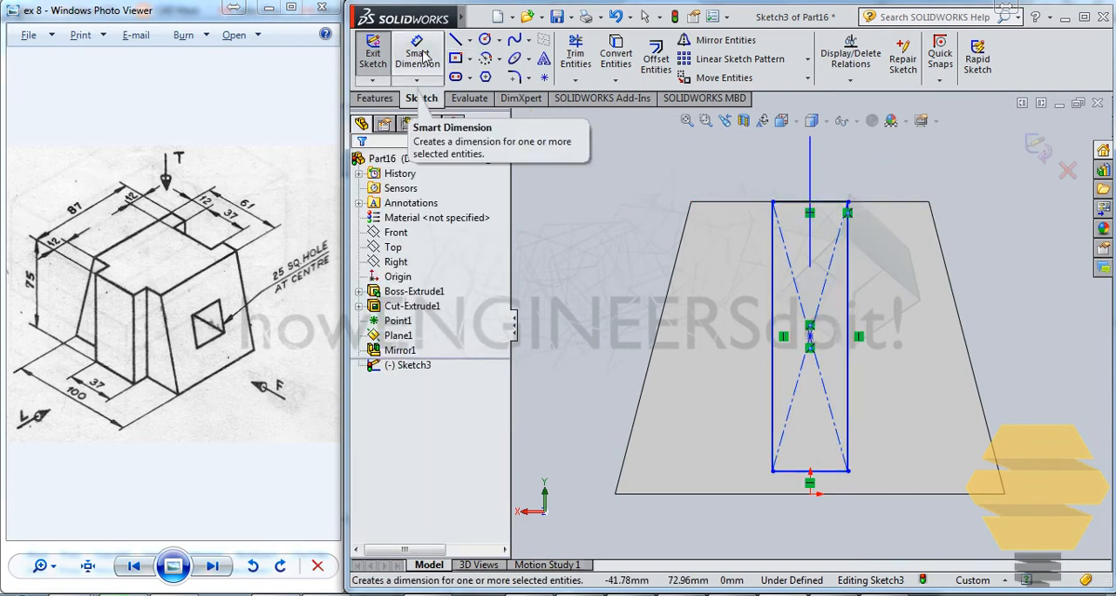
{"action": "left_click", "coordinate": [796, 472]}
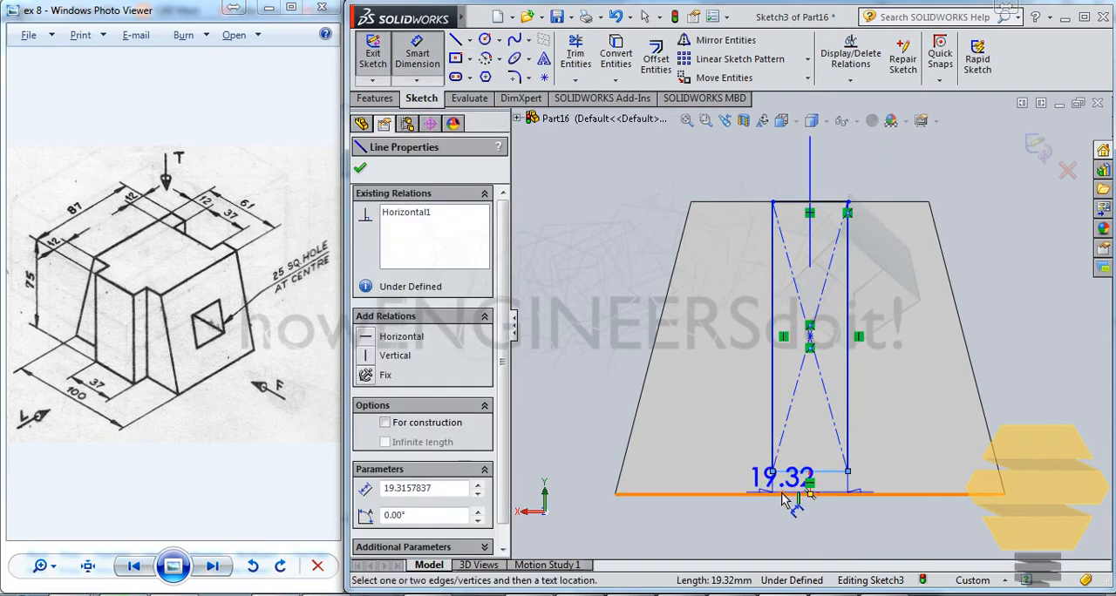
{"action": "key", "text": "Escape"}
{"action": "key", "text": "Escape"}
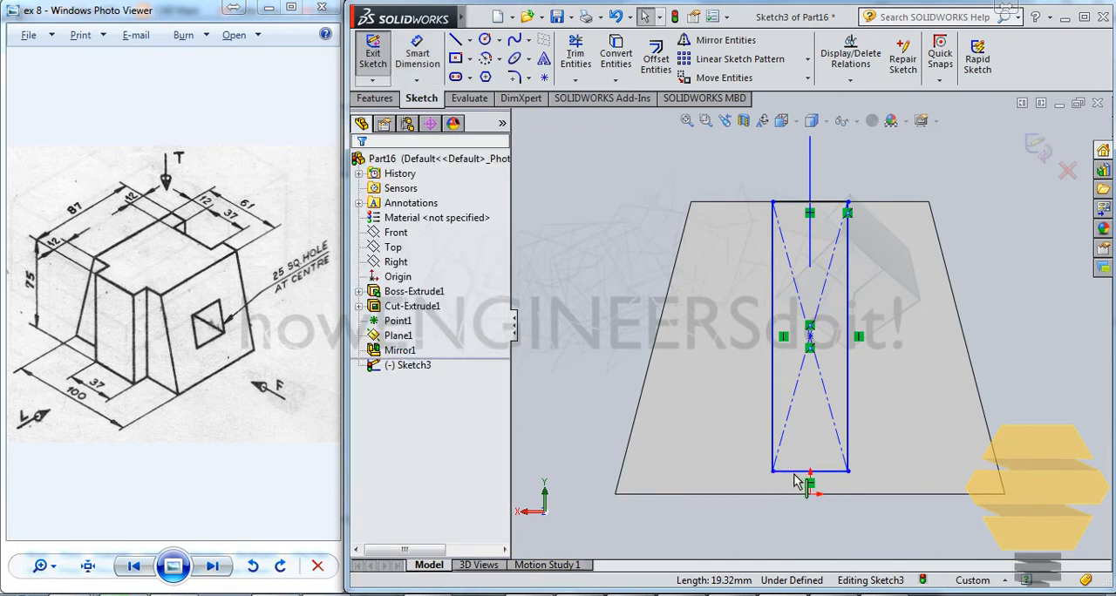
- Make the slot rectangle's bottom line collinear with the bottom edge of the trapezoidal end face
{"action": "left_click", "coordinate": [797, 474]}
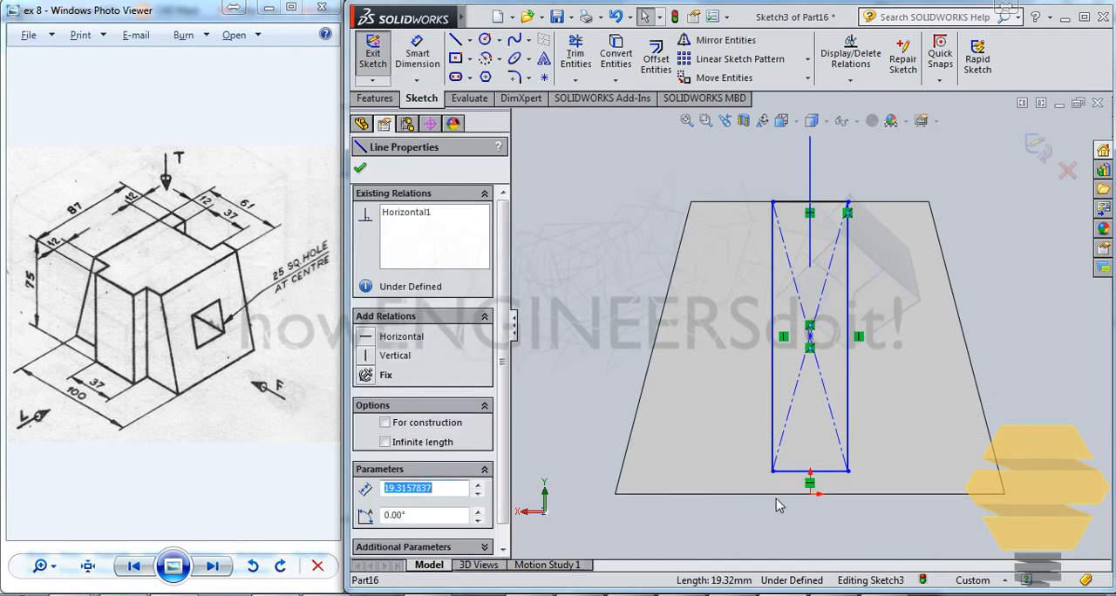
{"action": "left_click", "coordinate": [791, 492]}
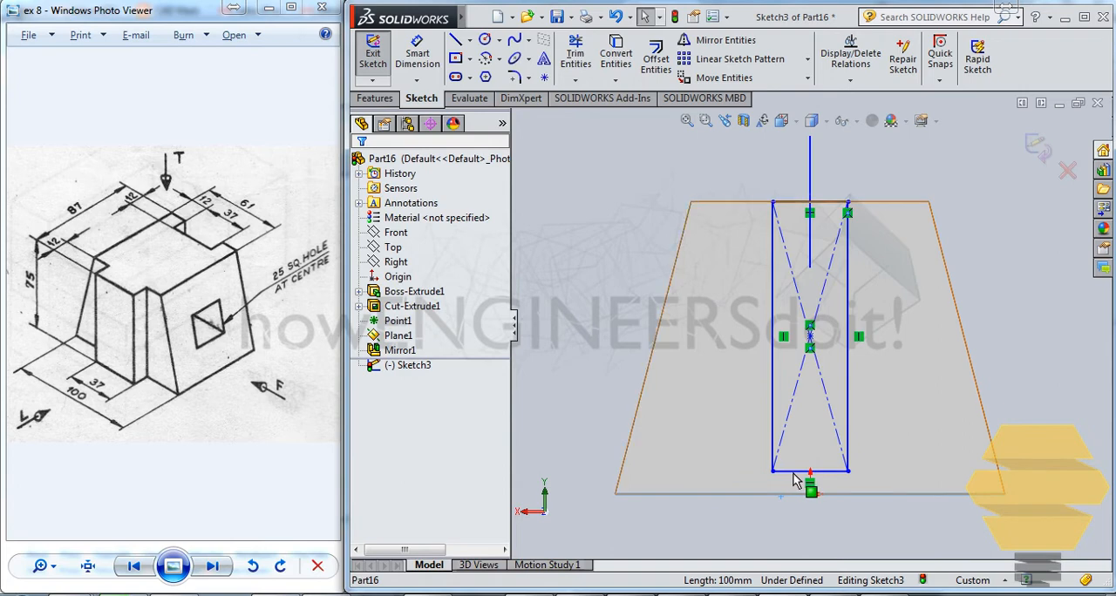
{"action": "left_click", "coordinate": [794, 472], "text": "ctrl"}
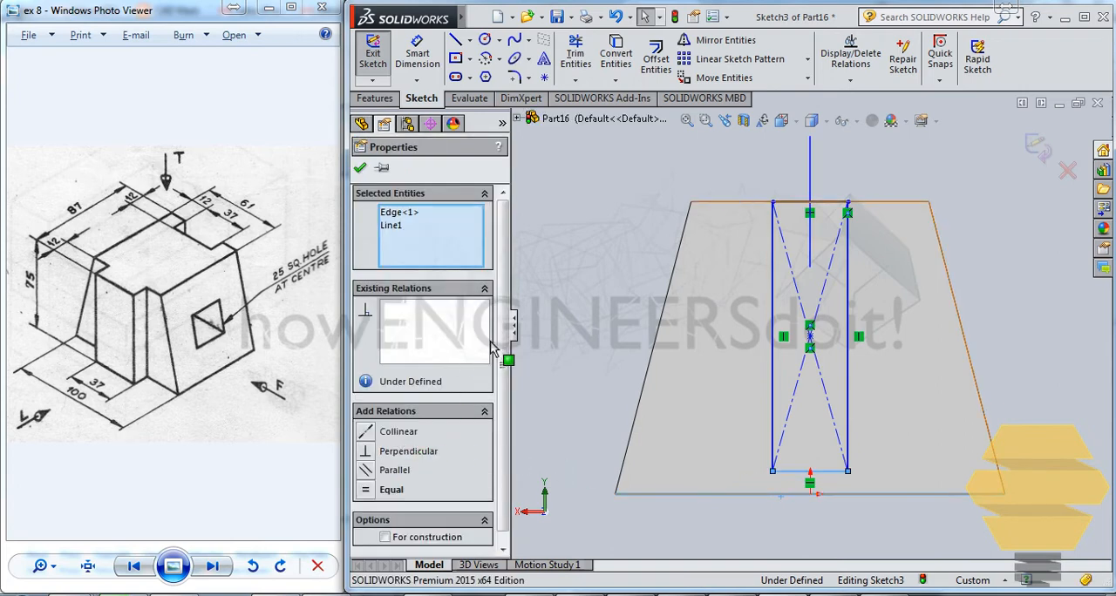
{"action": "left_click", "coordinate": [388, 432]}
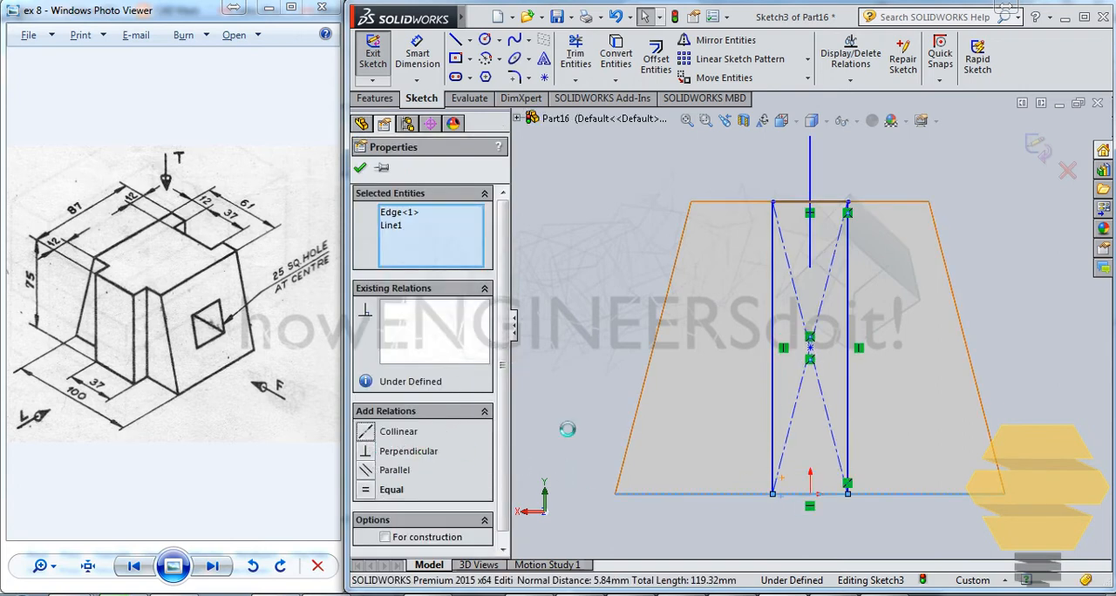
- Dimension the rectangle's top line and set its width to 37 mm
{"action": "left_click", "coordinate": [417, 53]}
{"action": "left_click", "coordinate": [794, 205]}
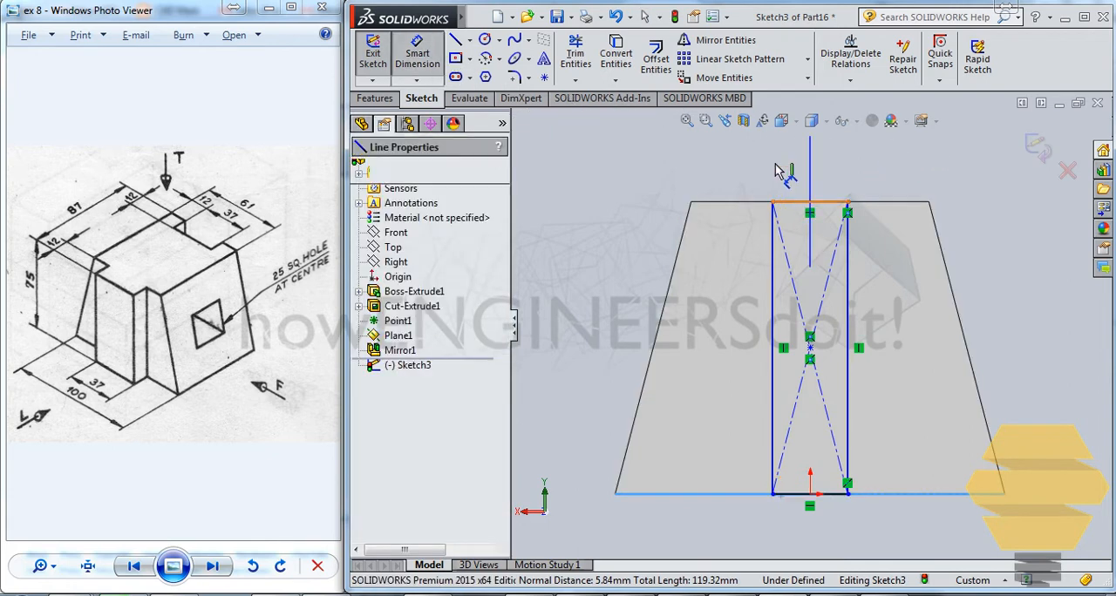
{"action": "left_click", "coordinate": [784, 173]}
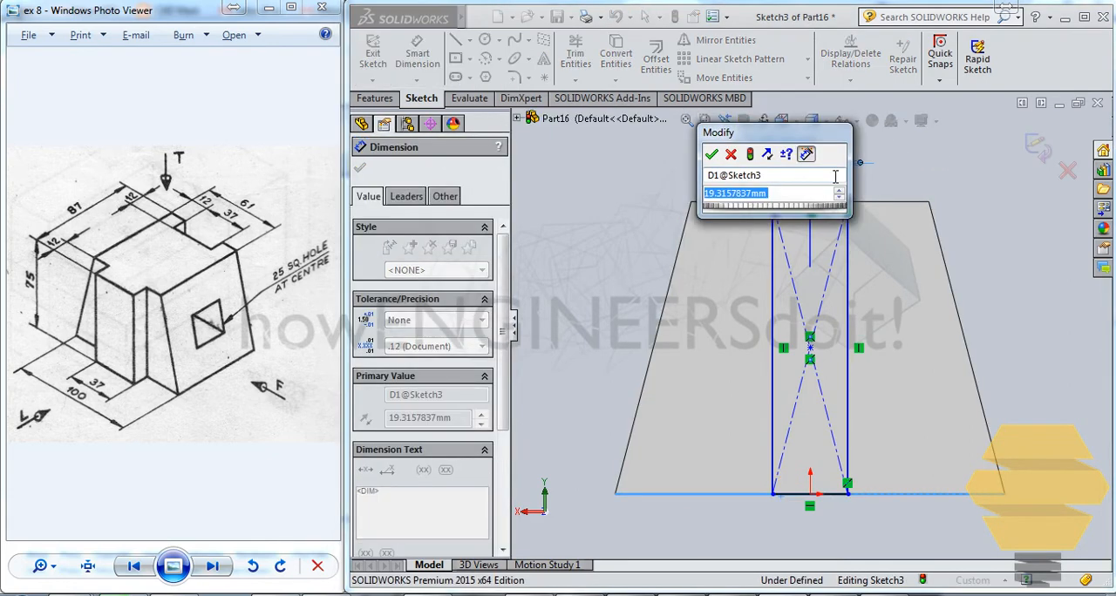
{"action": "type", "text": "37"}
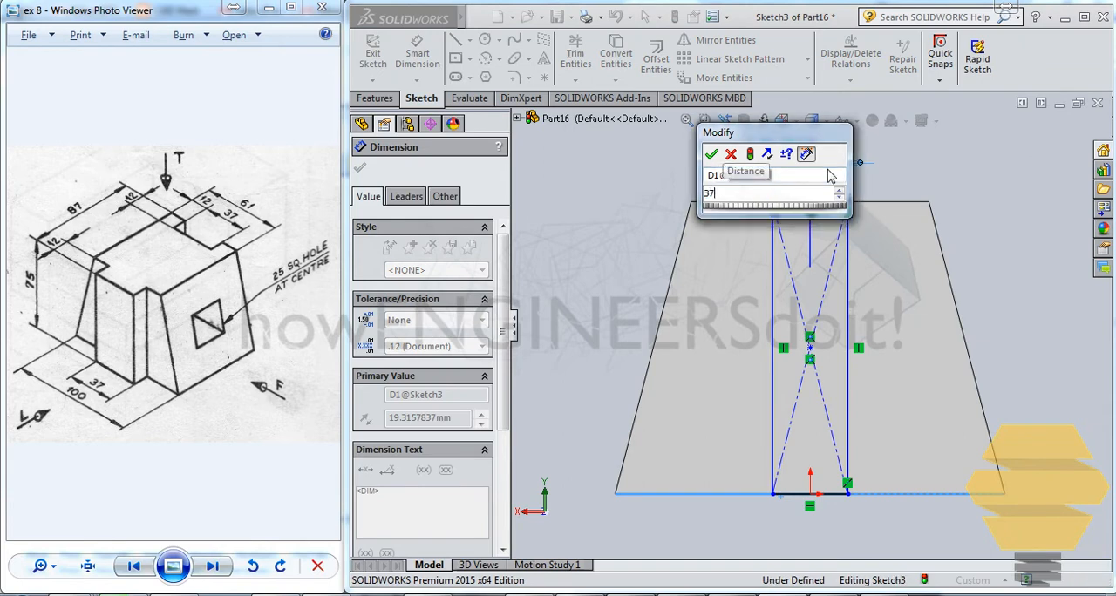
{"action": "key", "text": "Return"}
{"action": "key", "text": "Escape"}
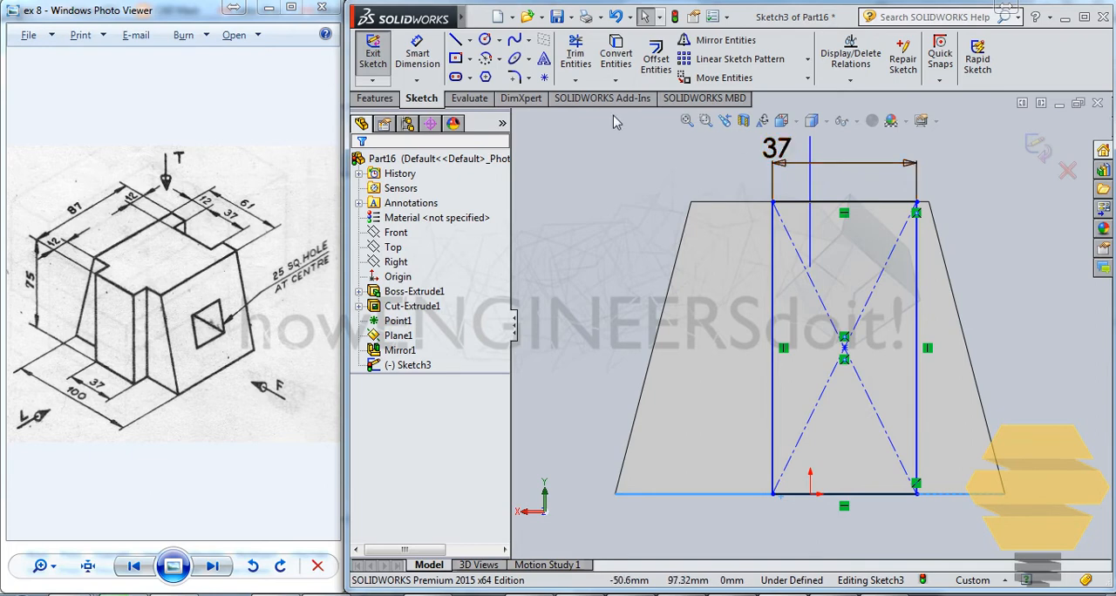
- Try to add an equal relation between the rectangle's two vertical sides and Plane1, and undo it
{"action": "left_click", "coordinate": [774, 237]}
{"action": "left_click", "coordinate": [811, 181], "text": "ctrl"}
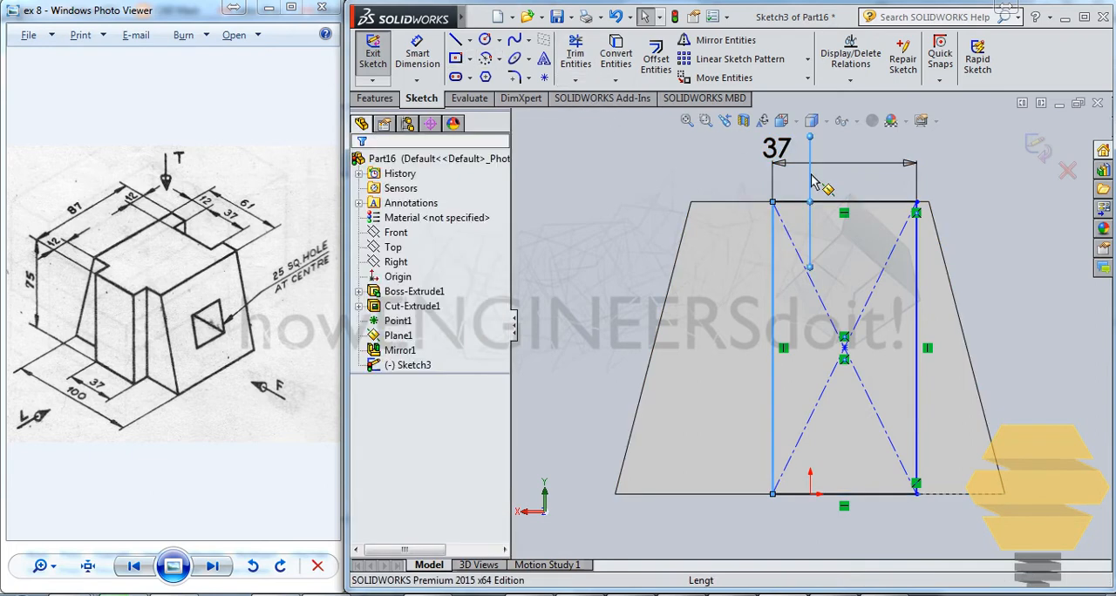
{"action": "left_click", "coordinate": [916, 268], "text": "ctrl"}
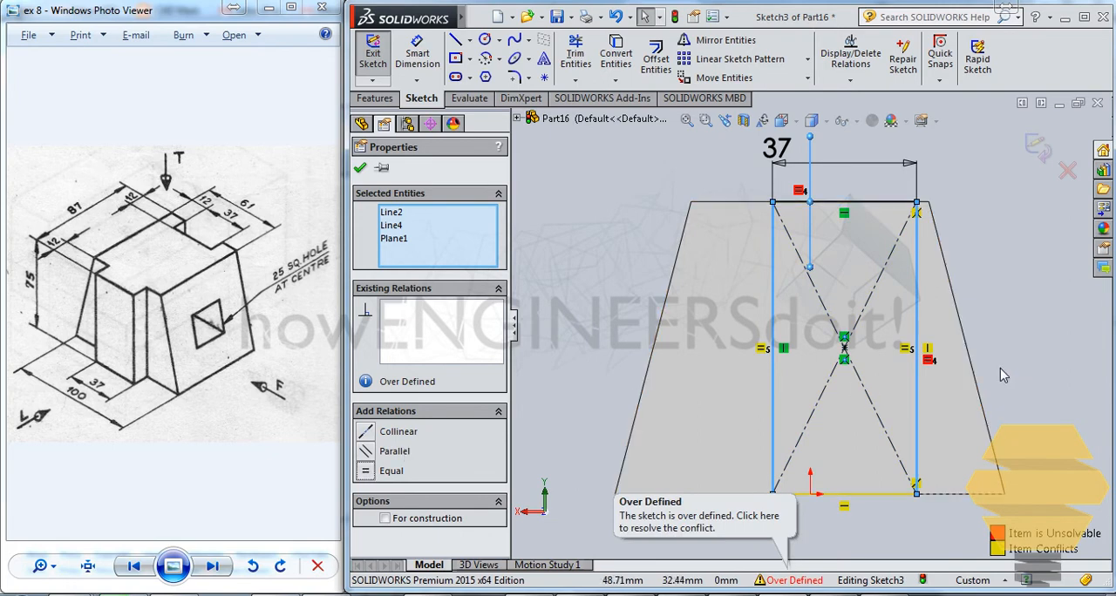
{"action": "key", "text": "ctrl+z"}
{"action": "left_click", "coordinate": [975, 177]}
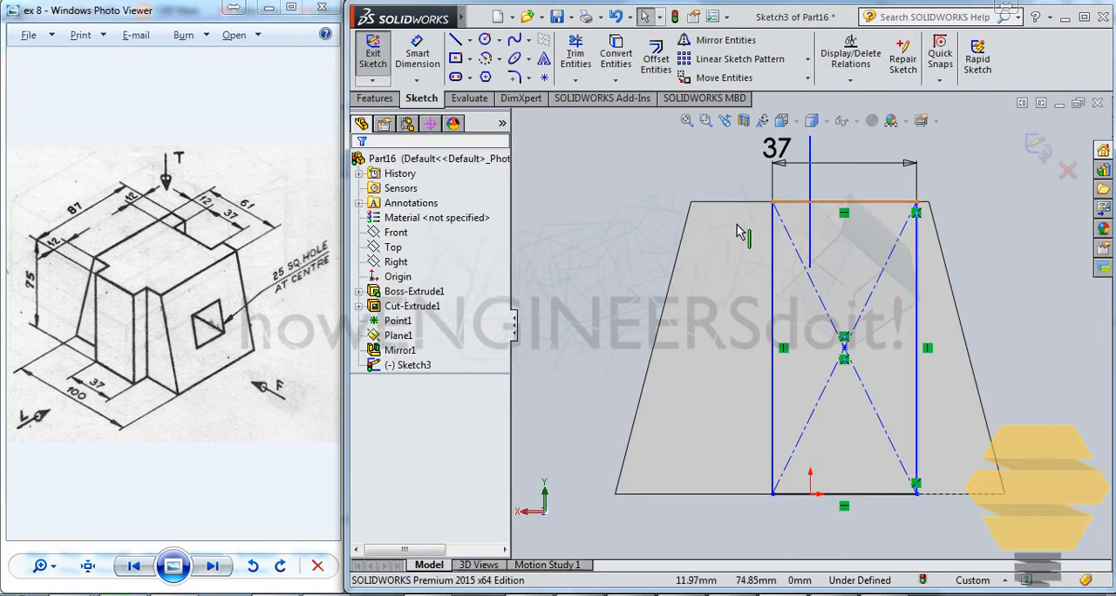
- Draw a vertical centerline about 12.5 mm long from the origin downward below the end face
{"action": "left_click", "coordinate": [469, 40]}
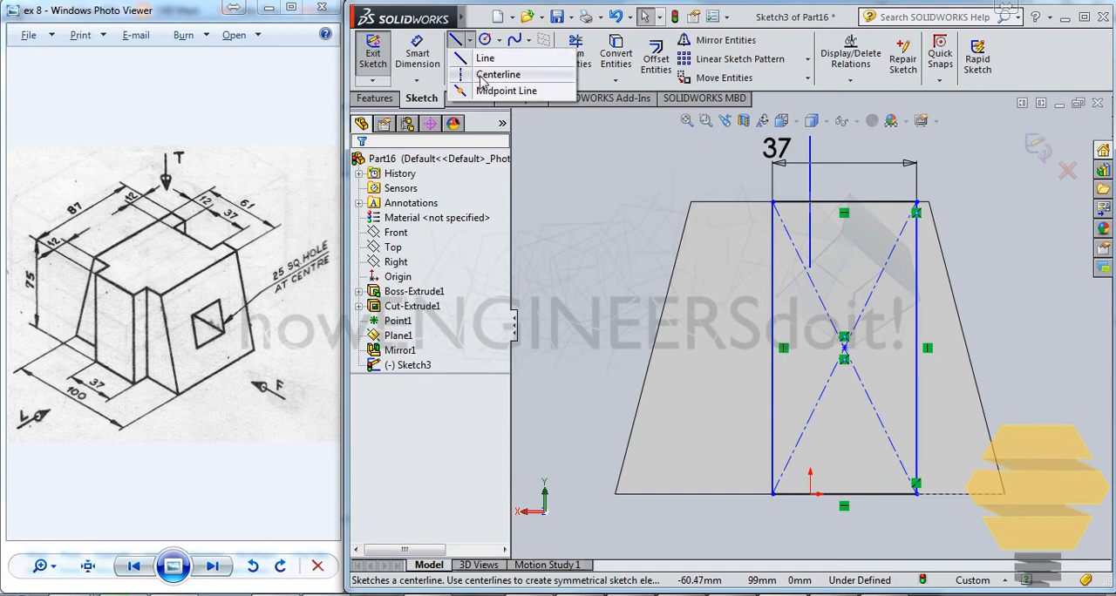
{"action": "left_click", "coordinate": [480, 75]}
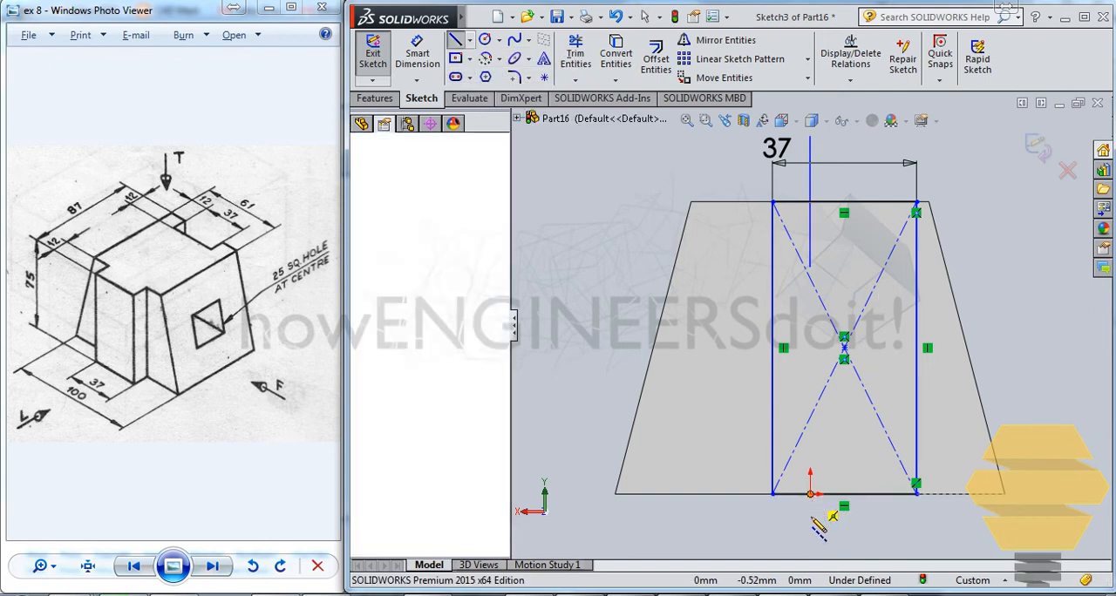
{"action": "left_click", "coordinate": [810, 543]}
{"action": "key", "text": "Escape"}
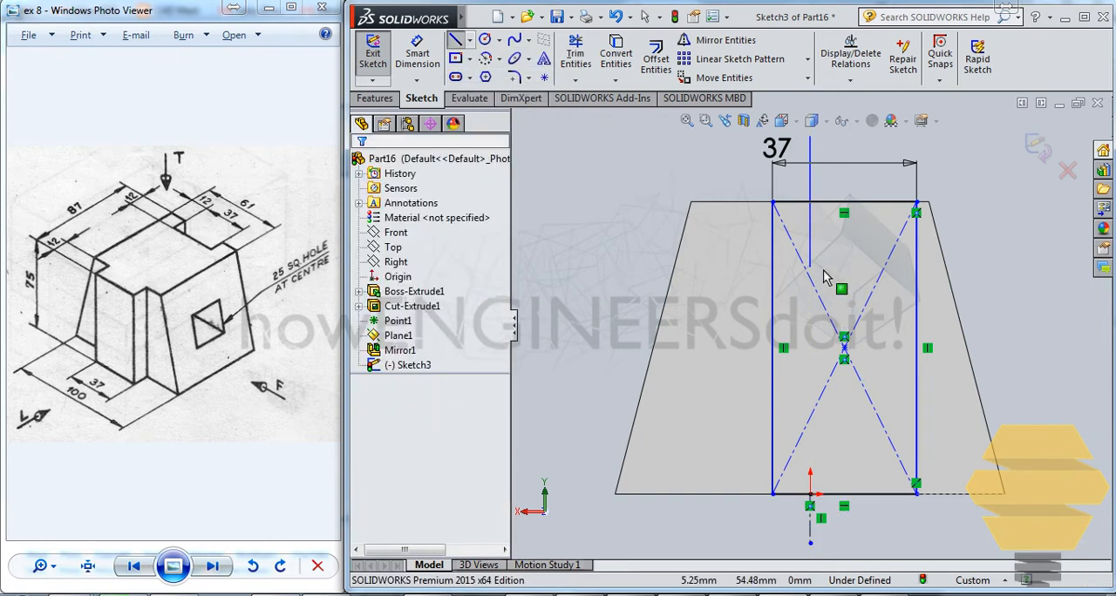
- Make the rectangle's two vertical sides symmetric about the short vertical centerline at the origin
{"action": "left_click", "coordinate": [773, 379]}
{"action": "left_click", "coordinate": [859, 493], "text": "ctrl"}
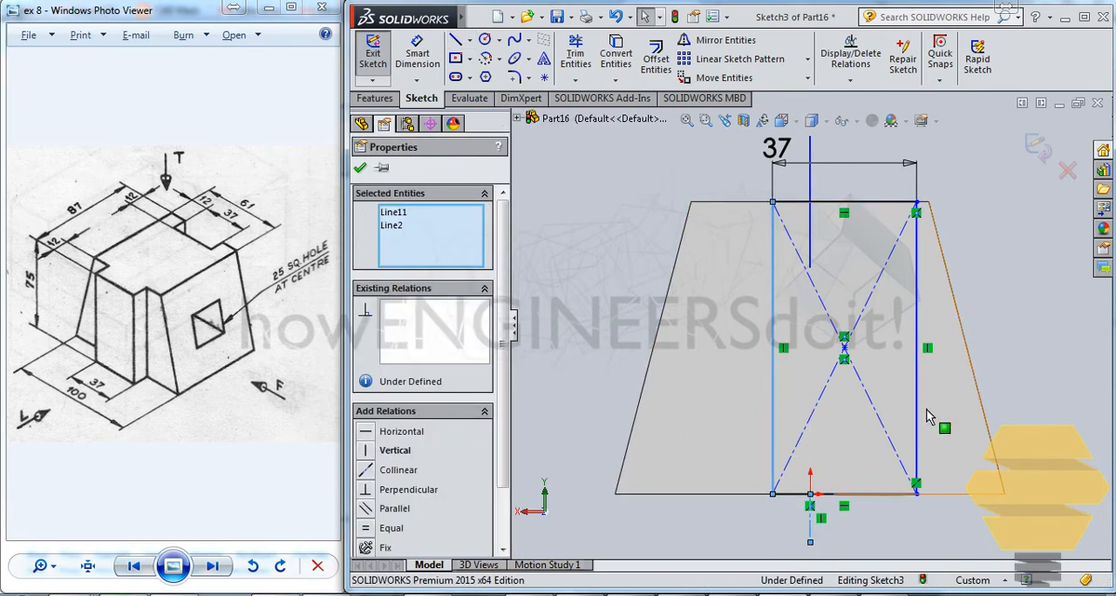
{"action": "left_click", "coordinate": [917, 406], "text": "ctrl"}
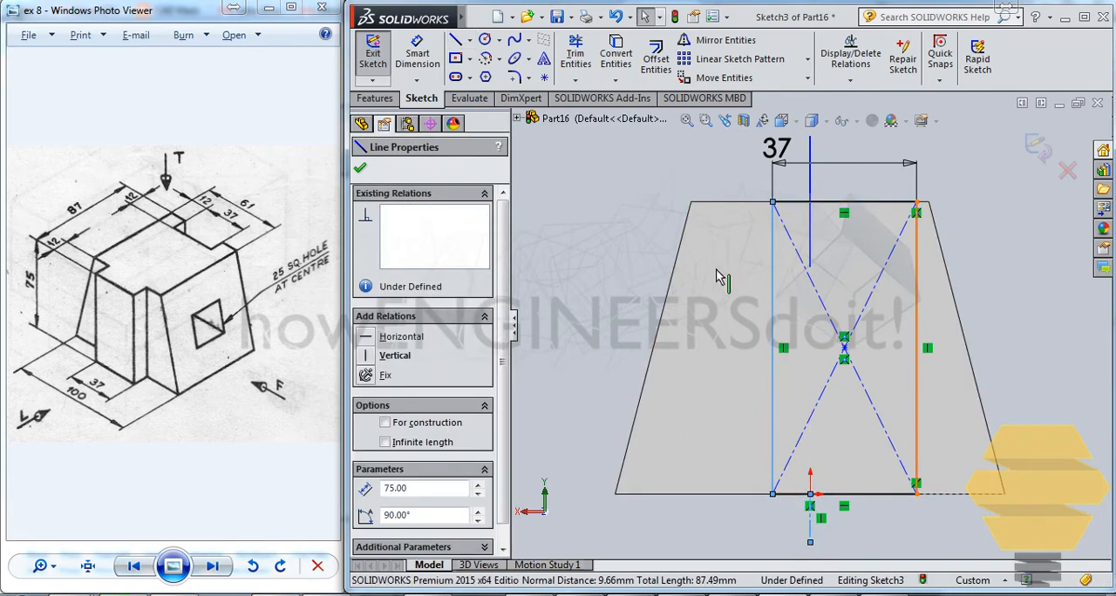
{"action": "left_click", "coordinate": [402, 528]}
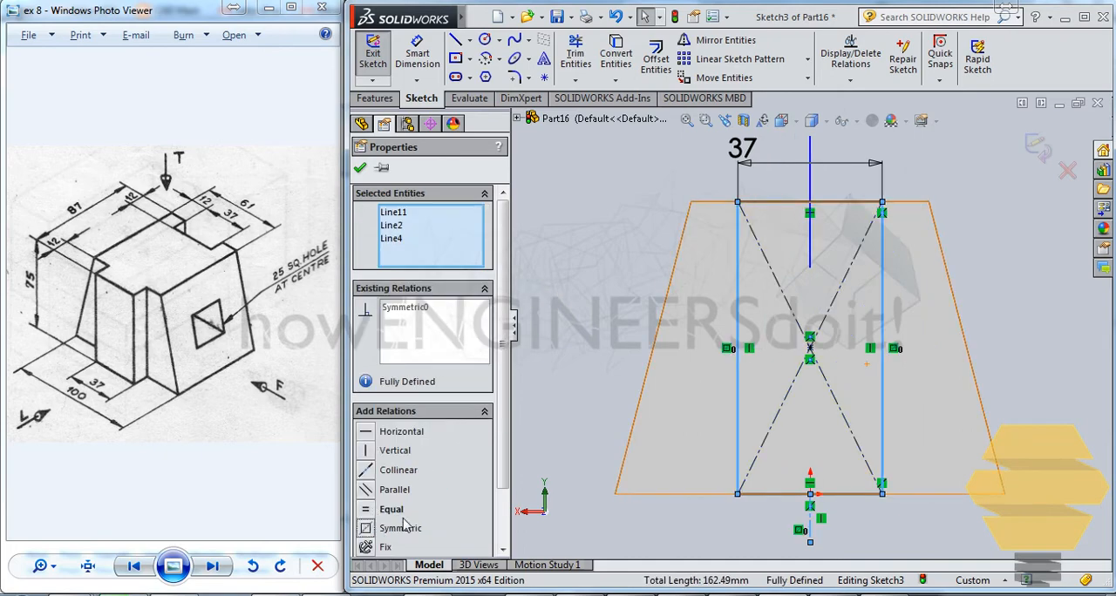
- Finish the slot sketch and extrude-cut the 37 mm wide rectangle into the block's end face
{"action": "left_click", "coordinate": [1041, 149]}
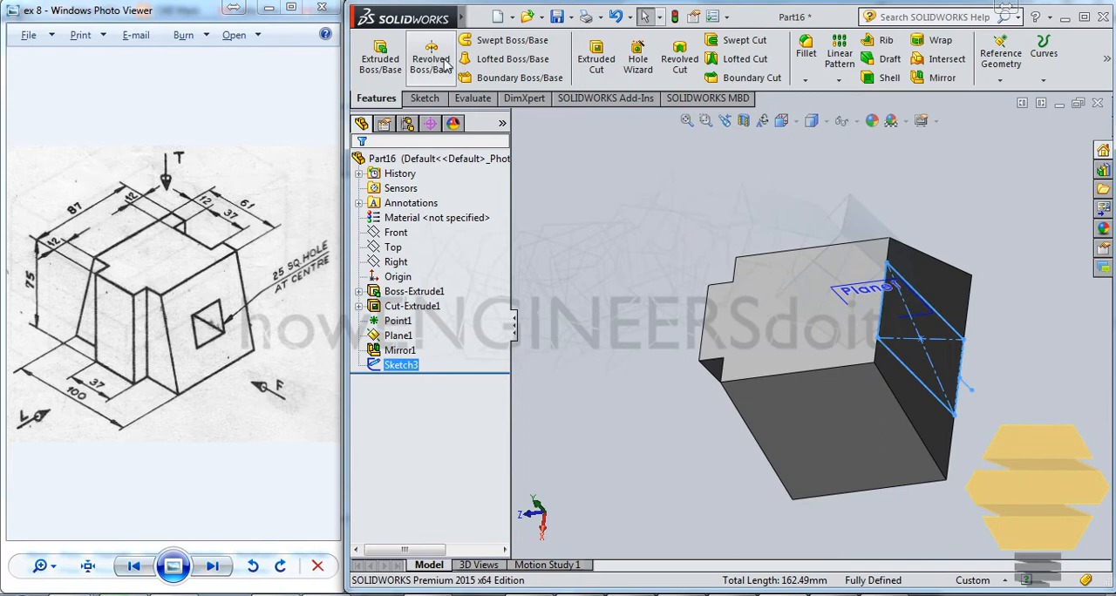
{"action": "left_click", "coordinate": [597, 62]}
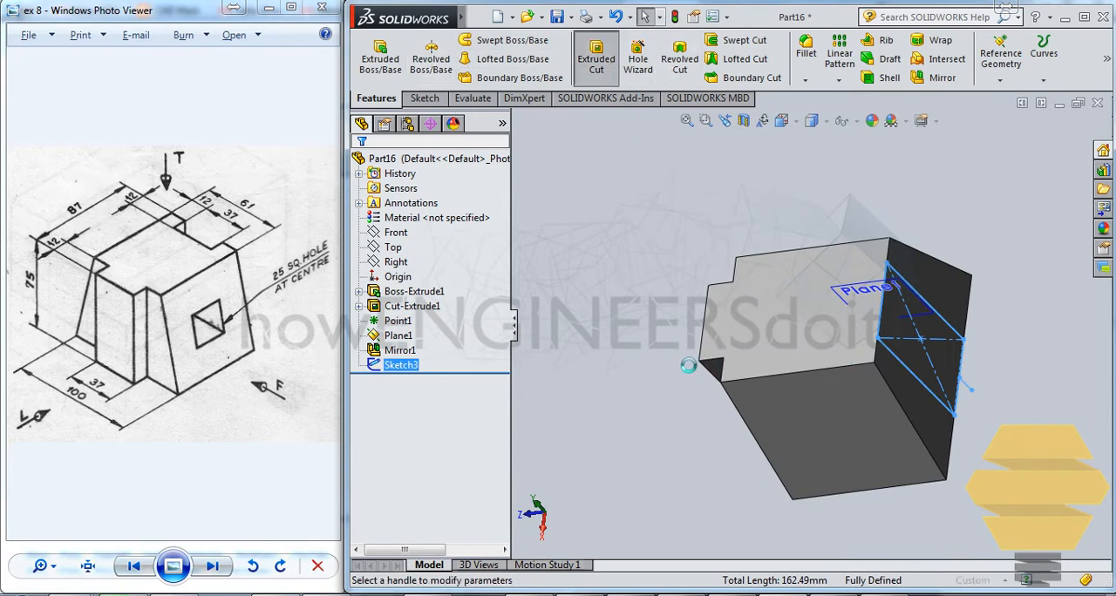
{"action": "left_click", "coordinate": [361, 169]}
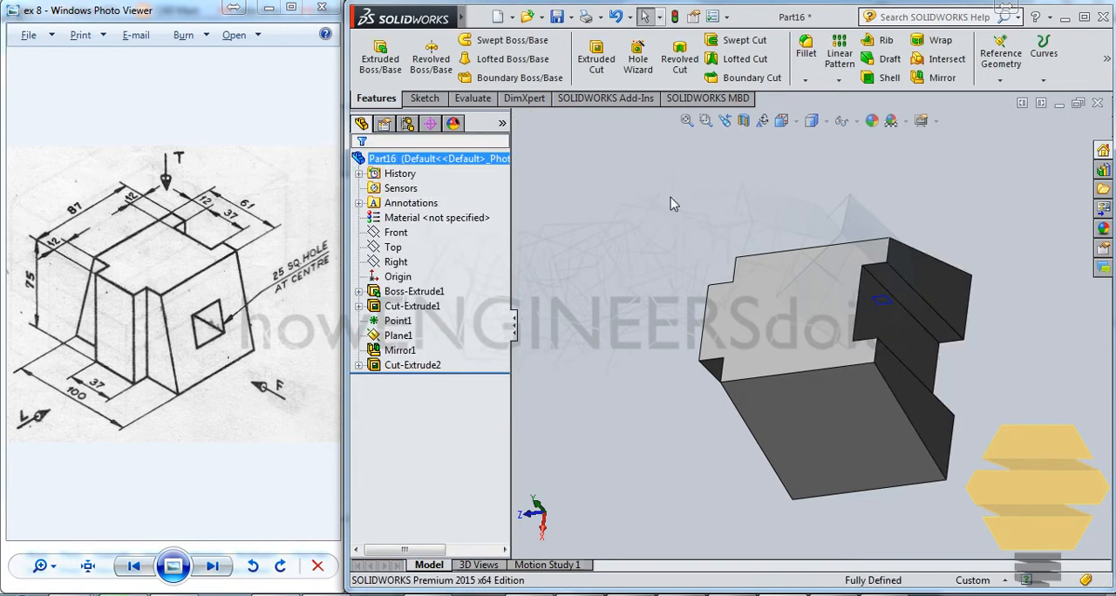
- Start a new sketch on the block's sloped side face
{"action": "middle_click_drag", "start_coordinate": [972, 401], "coordinate": [825, 402]}
{"action": "left_click", "coordinate": [839, 399]}
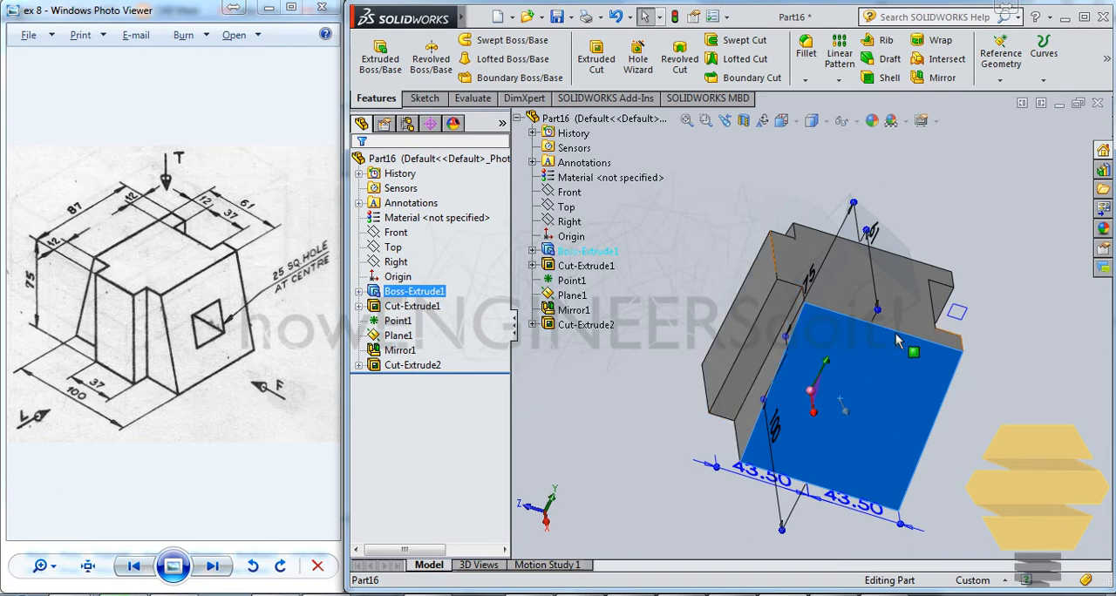
{"action": "left_click", "coordinate": [1001, 397]}
{"action": "left_click", "coordinate": [904, 387]}
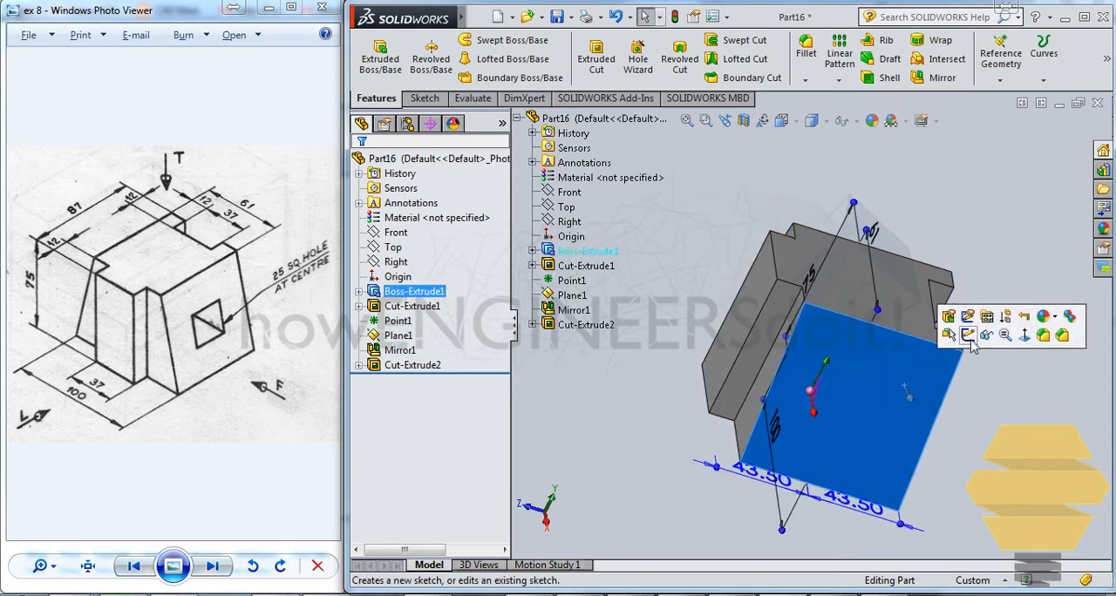
{"action": "left_click", "coordinate": [1014, 322]}
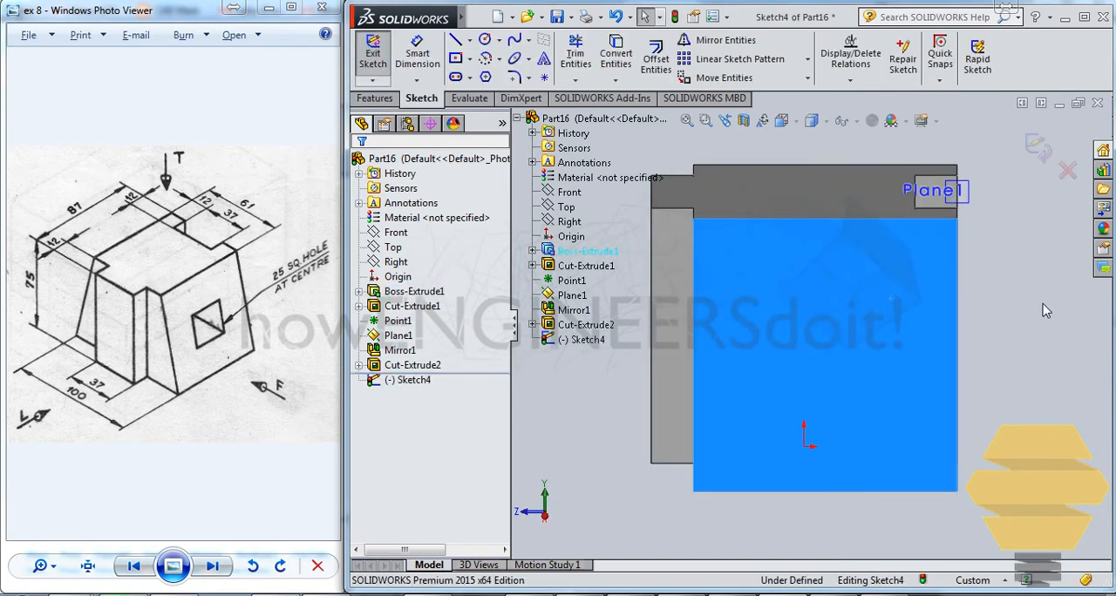
- Convert the four boundary edges of the sloped side face into sketch lines
{"action": "left_click", "coordinate": [959, 284]}
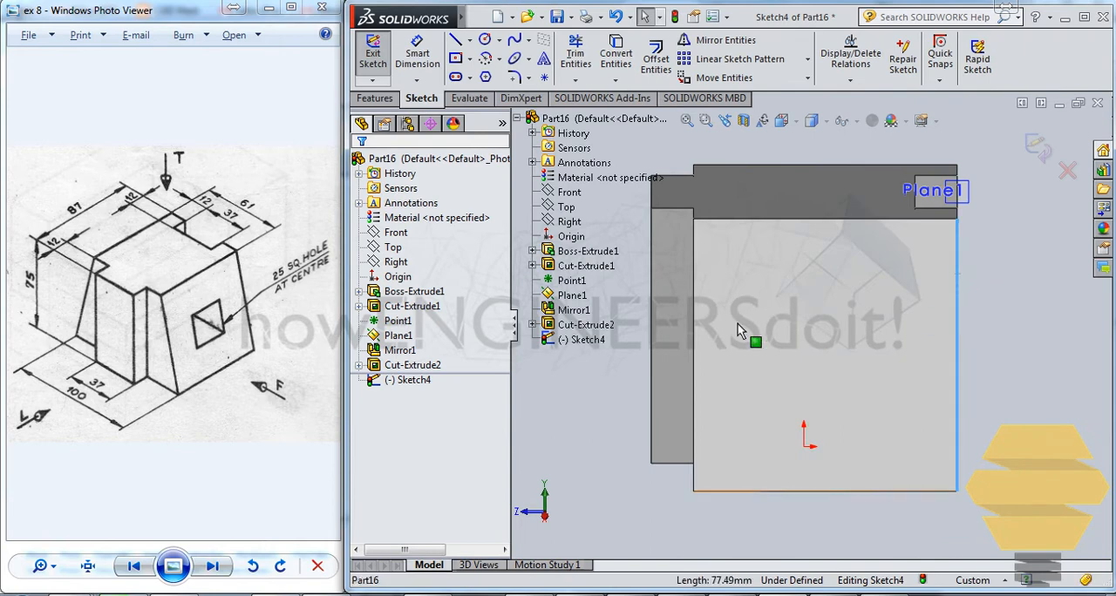
{"action": "left_click", "coordinate": [694, 281], "text": "ctrl"}
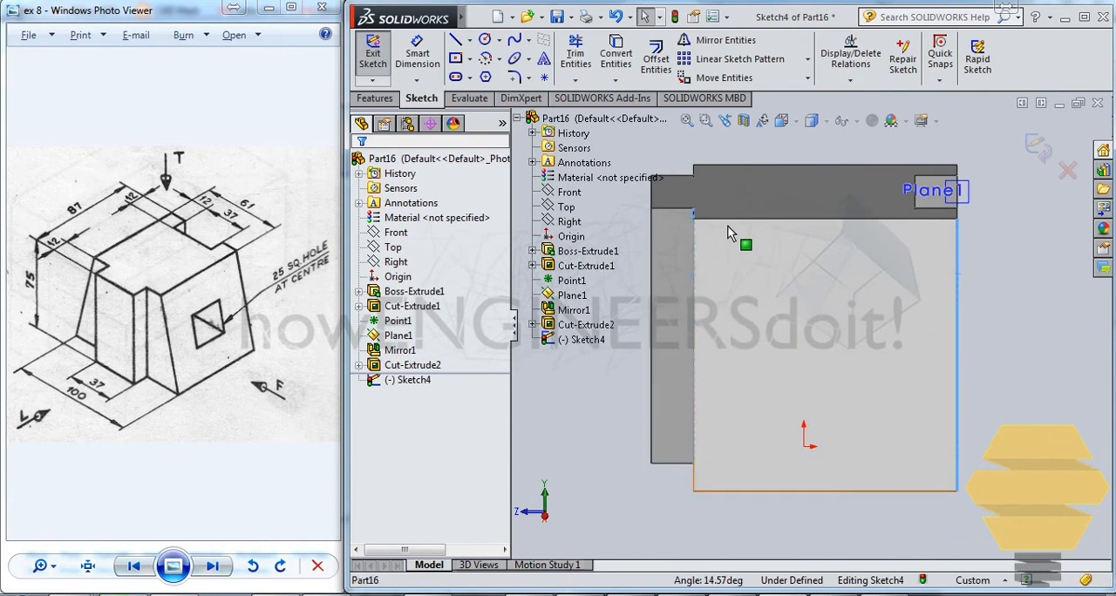
{"action": "left_click", "coordinate": [959, 270]}
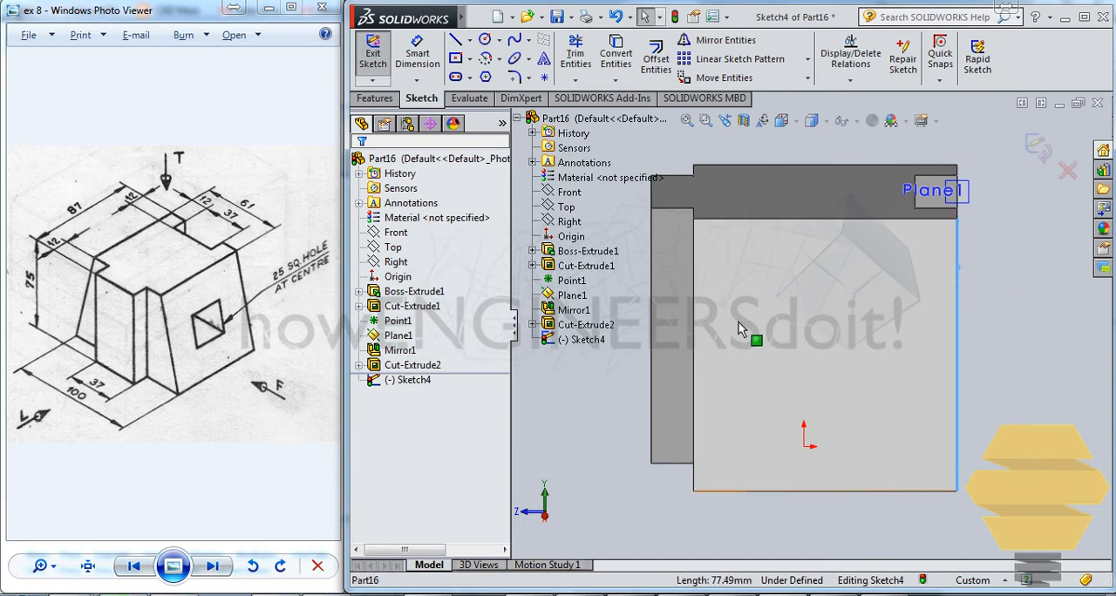
{"action": "left_click", "coordinate": [694, 282], "text": "ctrl"}
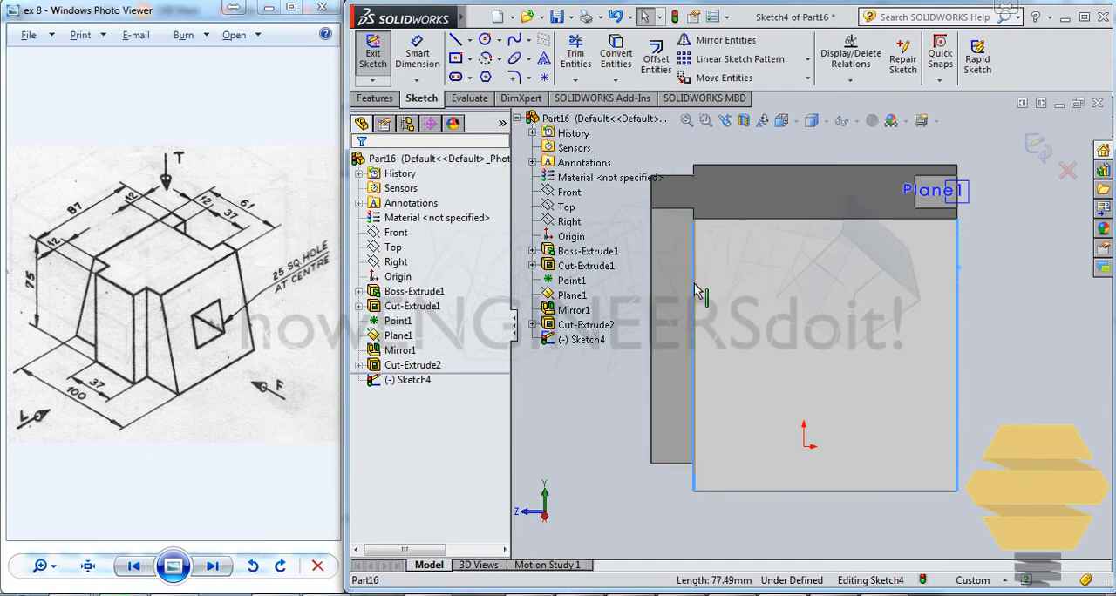
{"action": "left_click", "coordinate": [750, 221], "text": "ctrl"}
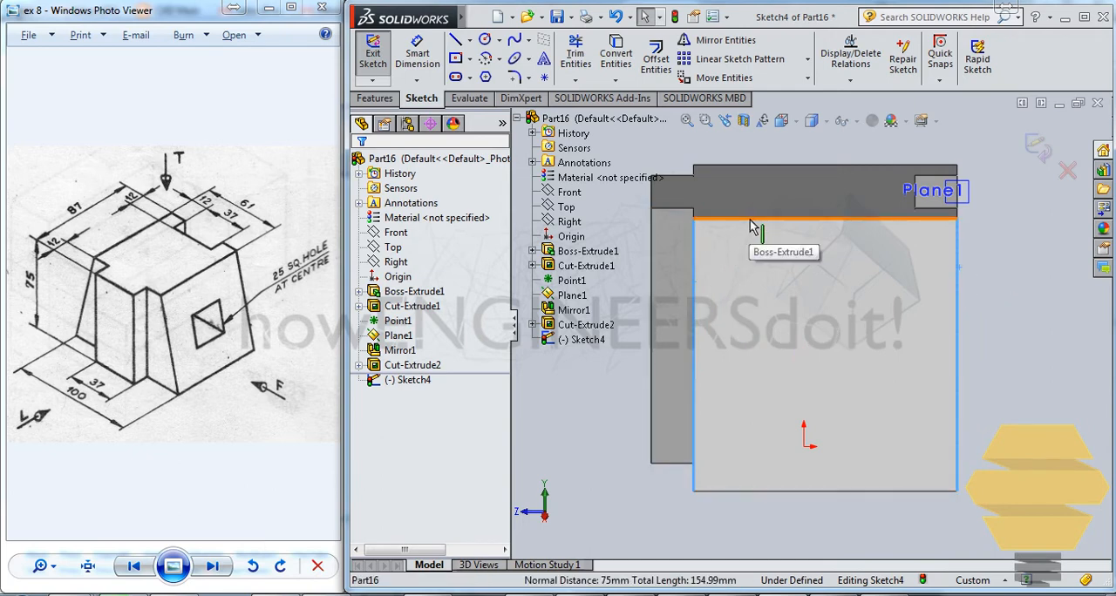
{"action": "left_click", "coordinate": [768, 492], "text": "ctrl"}
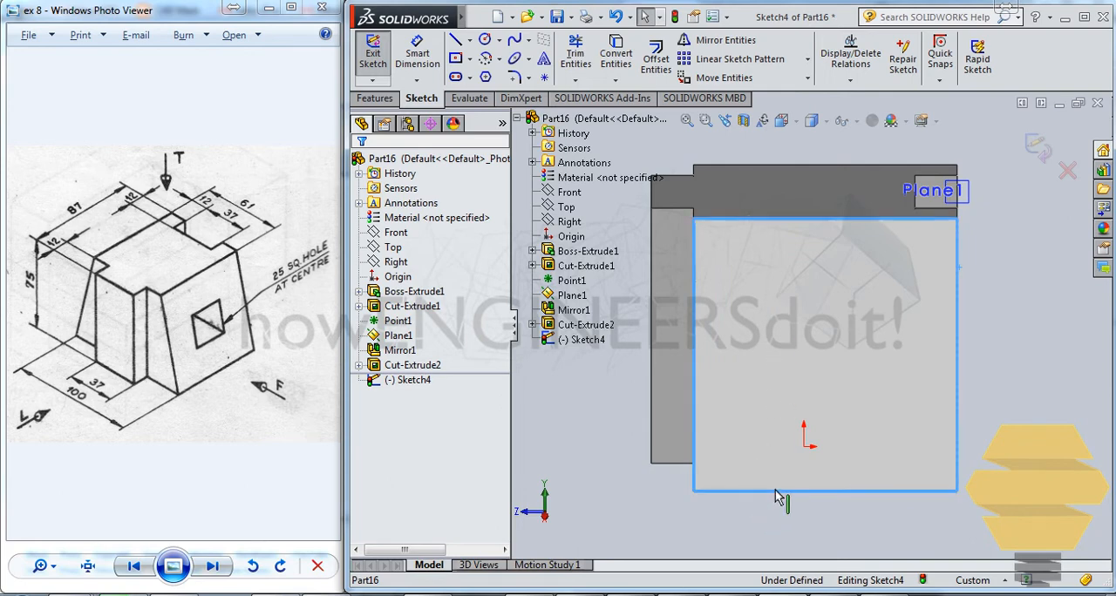
{"action": "left_click", "coordinate": [615, 54]}
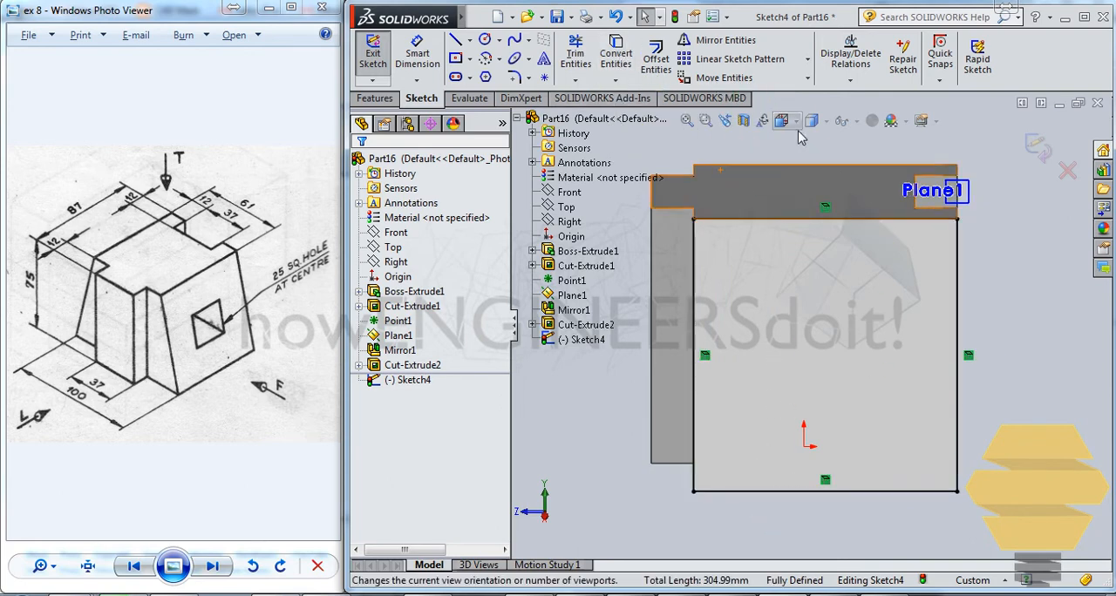
- Change the four converted boundary lines of the sloped face to construction geometry
{"action": "left_click", "coordinate": [774, 219]}
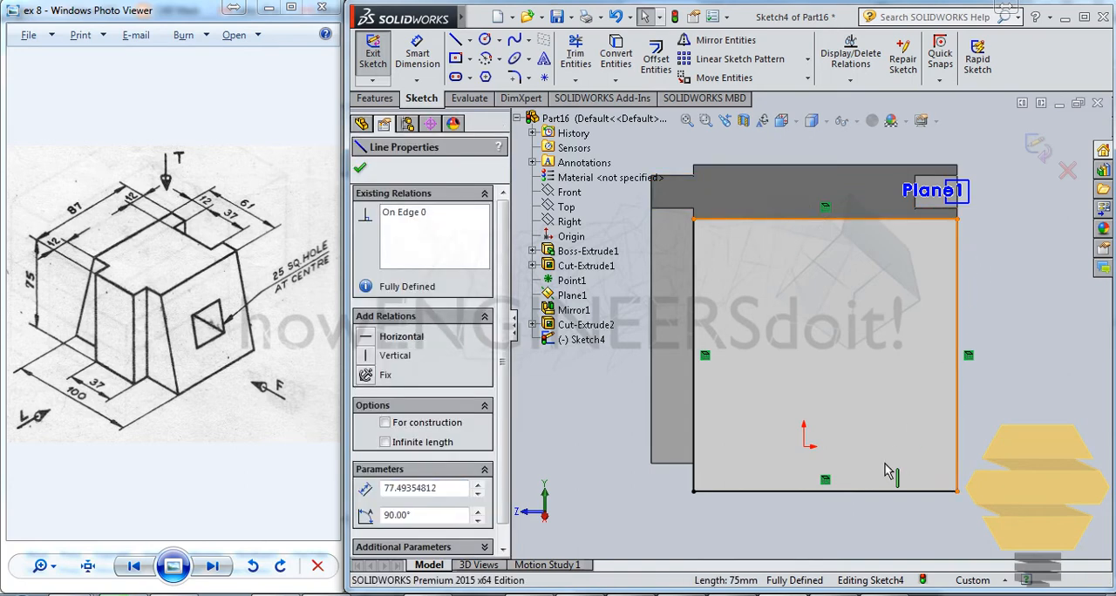
{"action": "left_click", "coordinate": [959, 288], "text": "ctrl"}
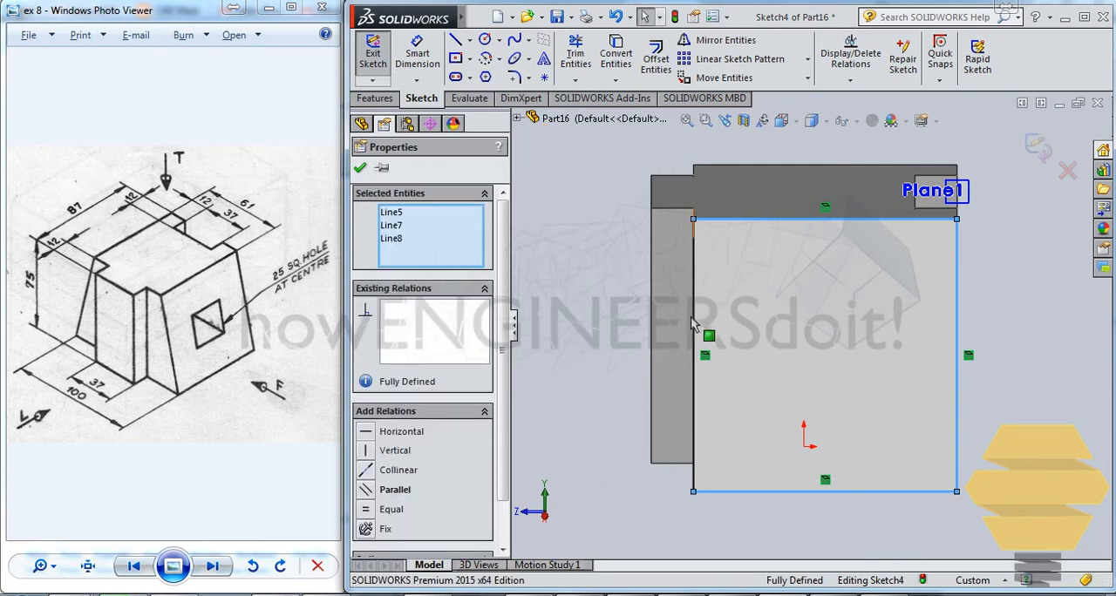
{"action": "left_click", "coordinate": [689, 348]}
{"action": "key", "text": "ctrl+a"}
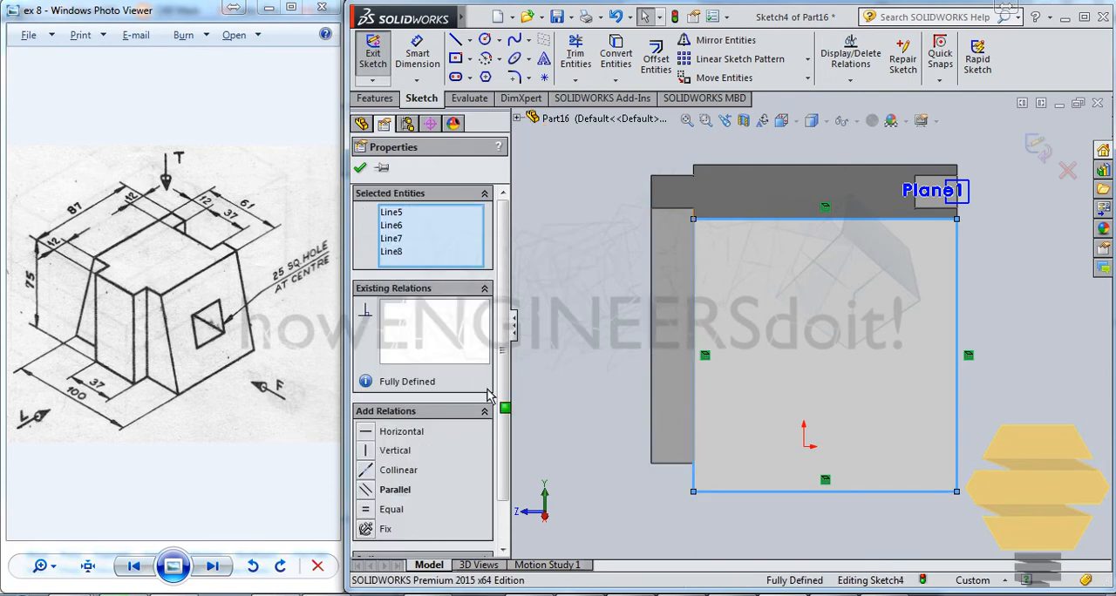
{"action": "scroll", "coordinate": [482, 459], "scroll_direction": "down", "scroll_amount": 2}
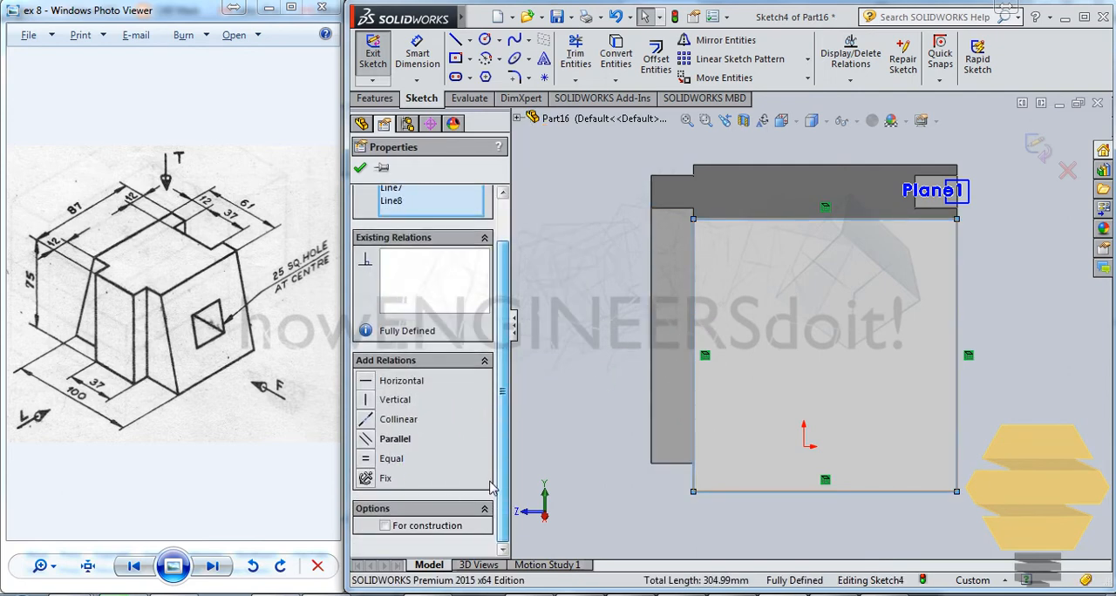
{"action": "left_click", "coordinate": [598, 290]}
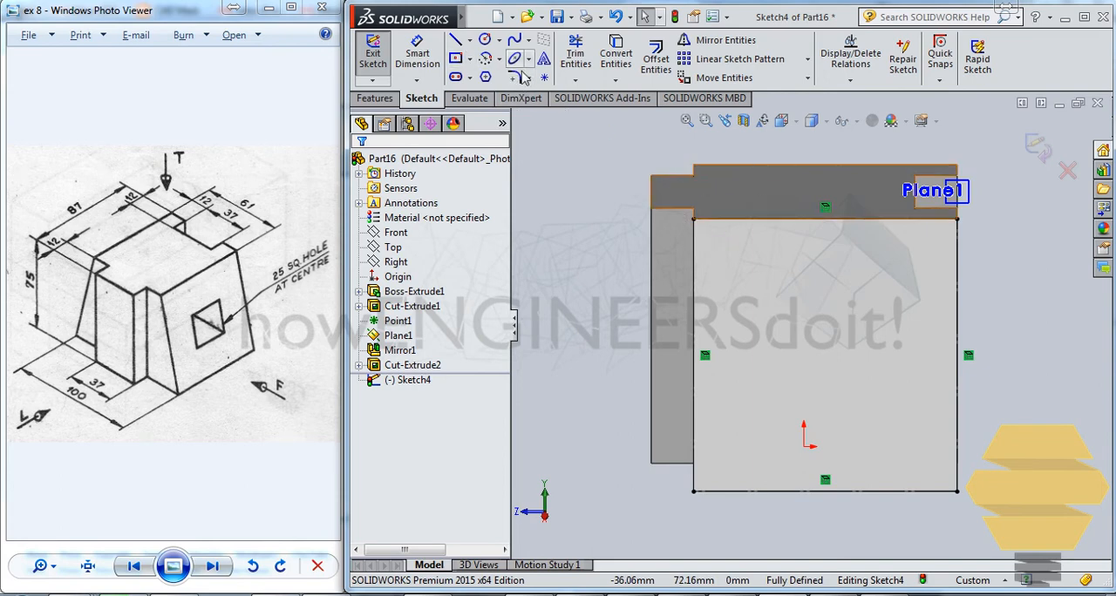
- Try to add a driving width dimension between the two vertical boundary lines of the sloped face, and delete it
{"action": "left_click", "coordinate": [436, 61]}
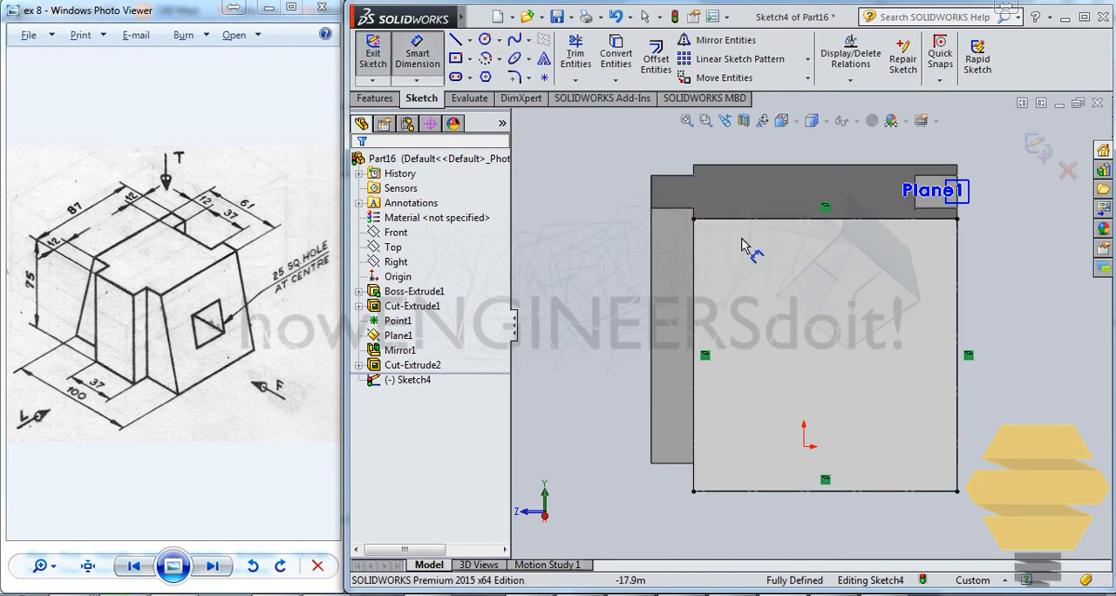
{"action": "left_click", "coordinate": [694, 265]}
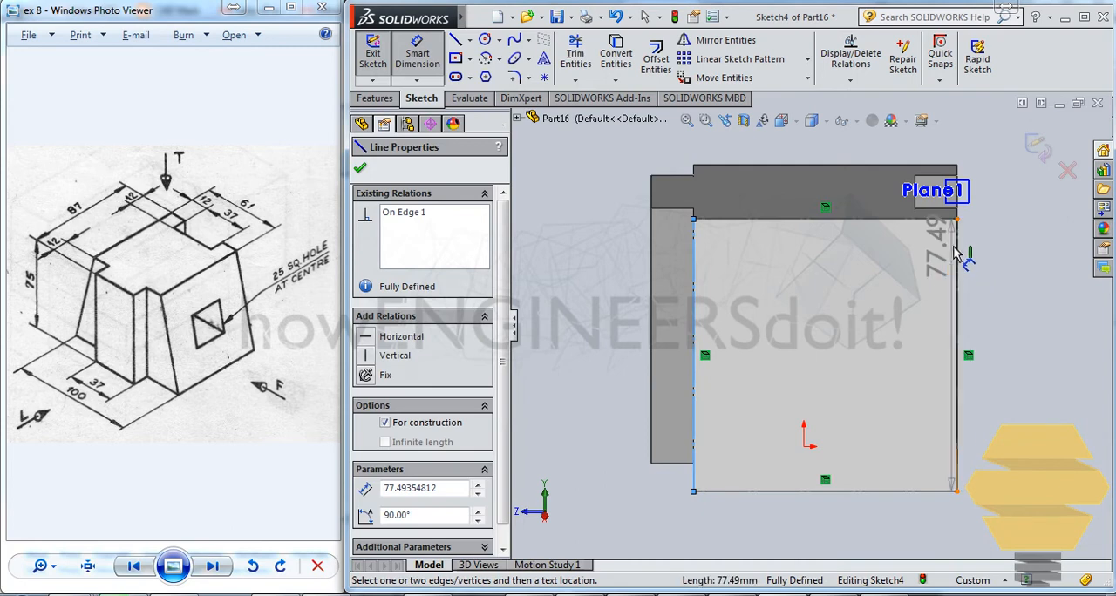
{"action": "left_click", "coordinate": [958, 247]}
{"action": "left_click", "coordinate": [562, 166]}
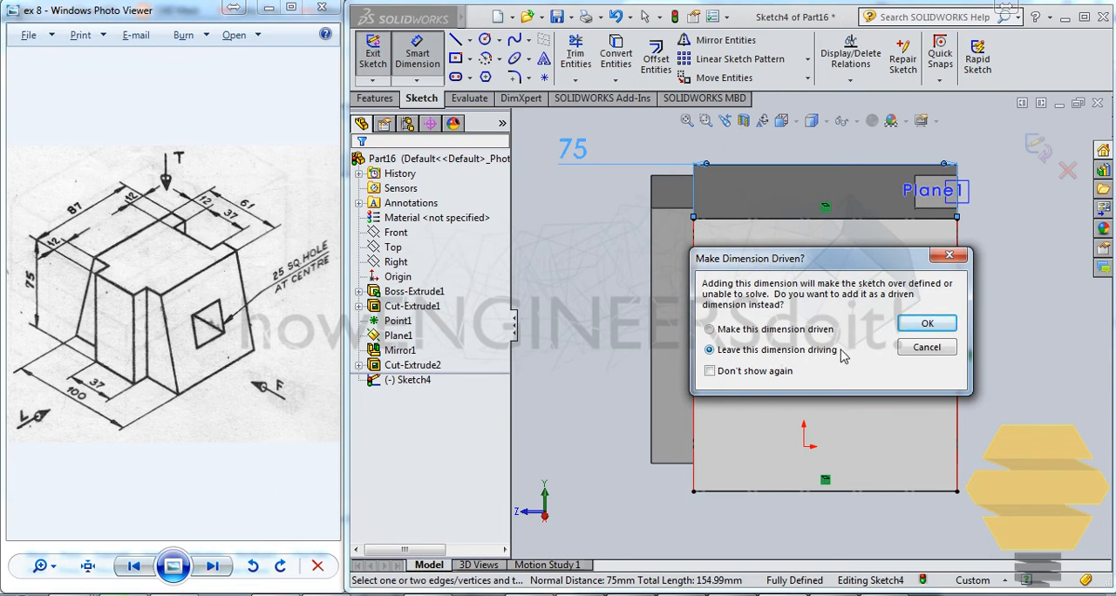
{"action": "left_click", "coordinate": [927, 324]}
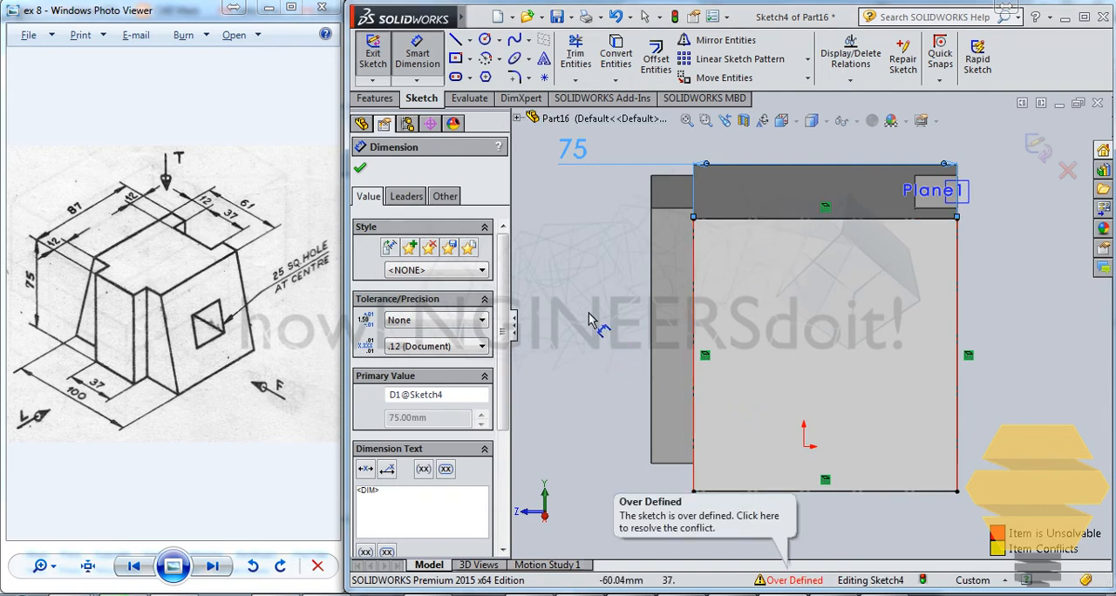
{"action": "key", "text": "Escape"}
{"action": "left_click", "coordinate": [573, 150]}
{"action": "key", "text": "Delete"}
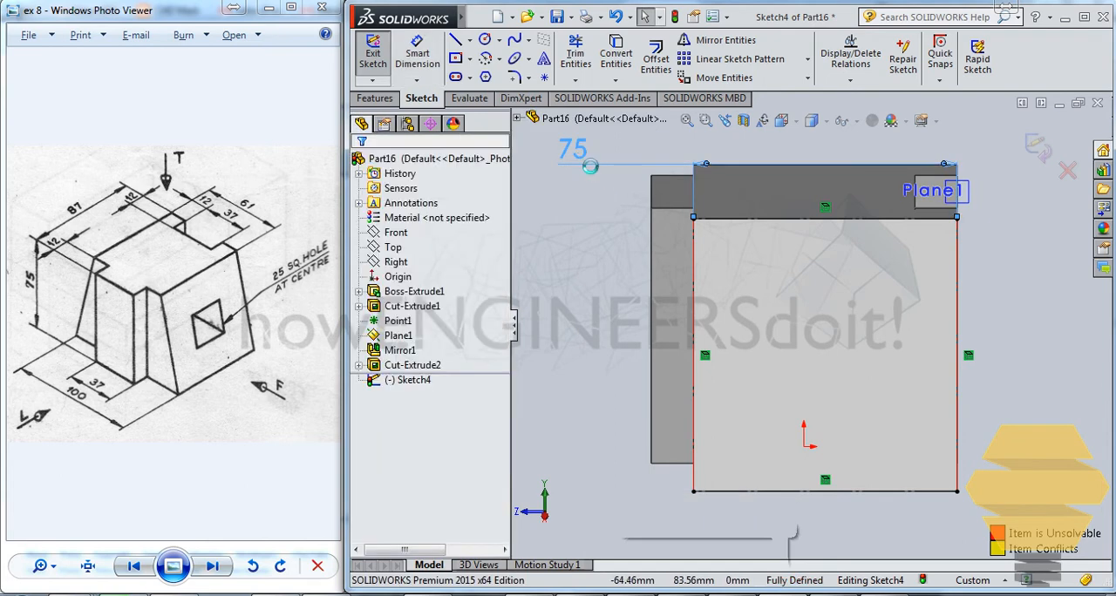
- Add driven dimensions for the width and height of the sloped face's construction boundary
{"action": "left_click", "coordinate": [417, 53]}
{"action": "left_click", "coordinate": [958, 290]}
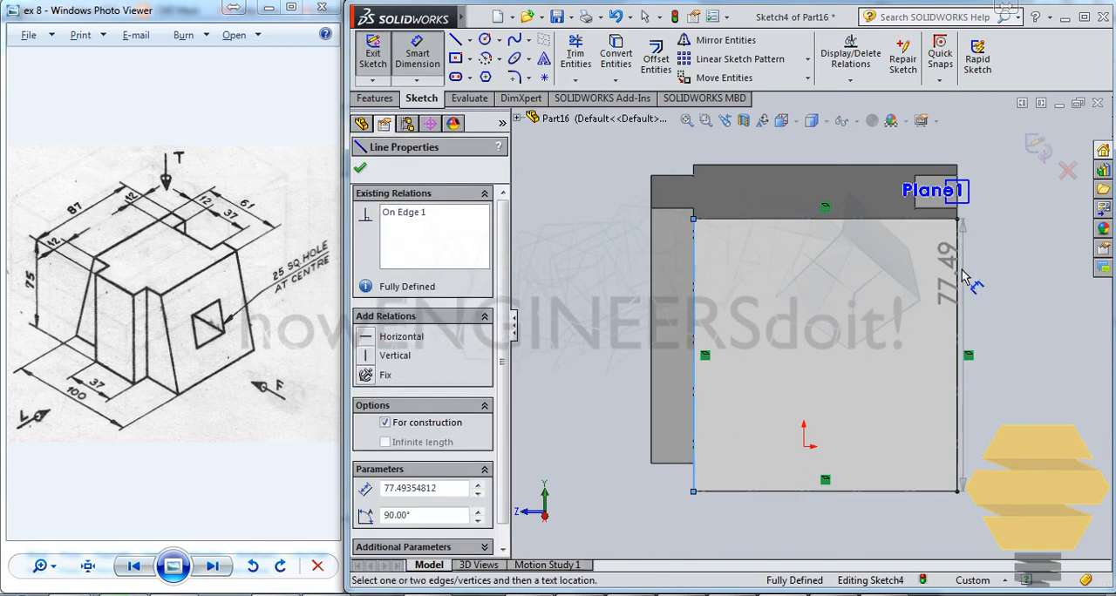
{"action": "left_click", "coordinate": [694, 240]}
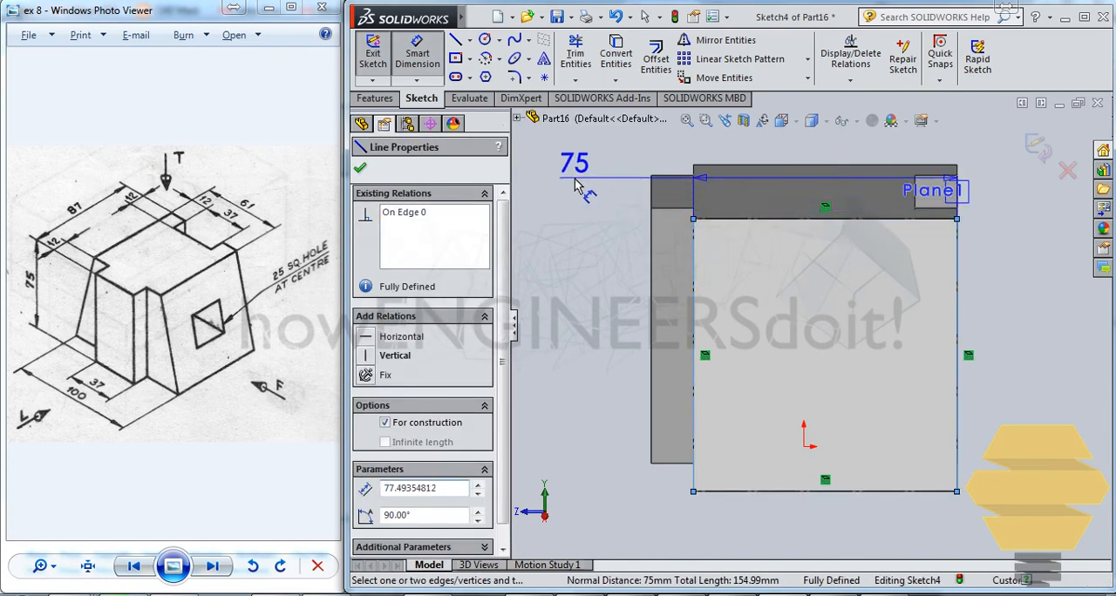
{"action": "left_click", "coordinate": [577, 185]}
{"action": "left_click", "coordinate": [931, 325]}
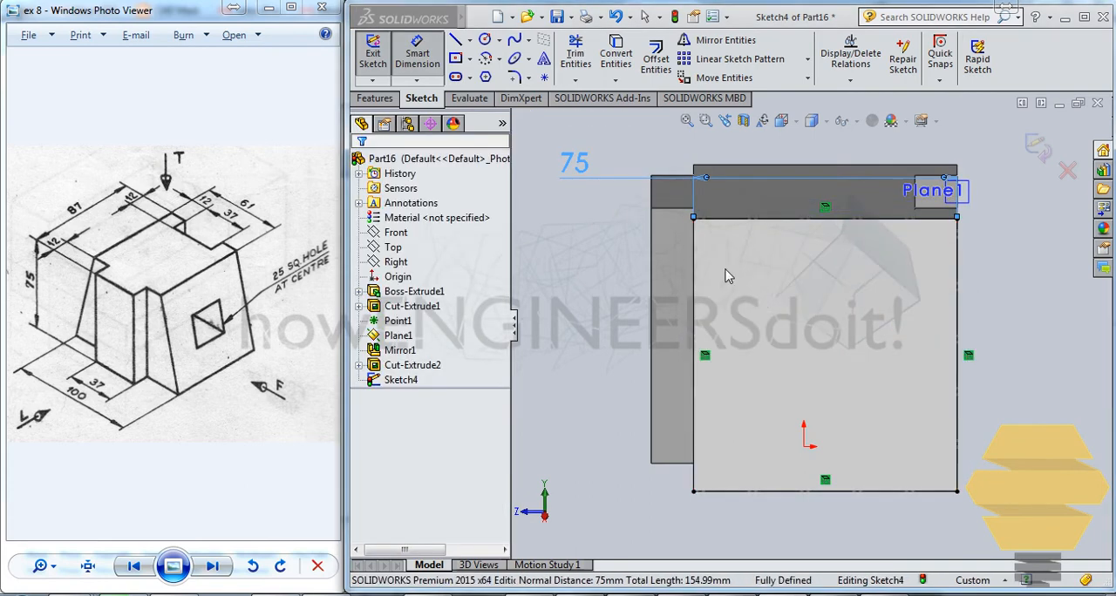
{"action": "left_click", "coordinate": [752, 219]}
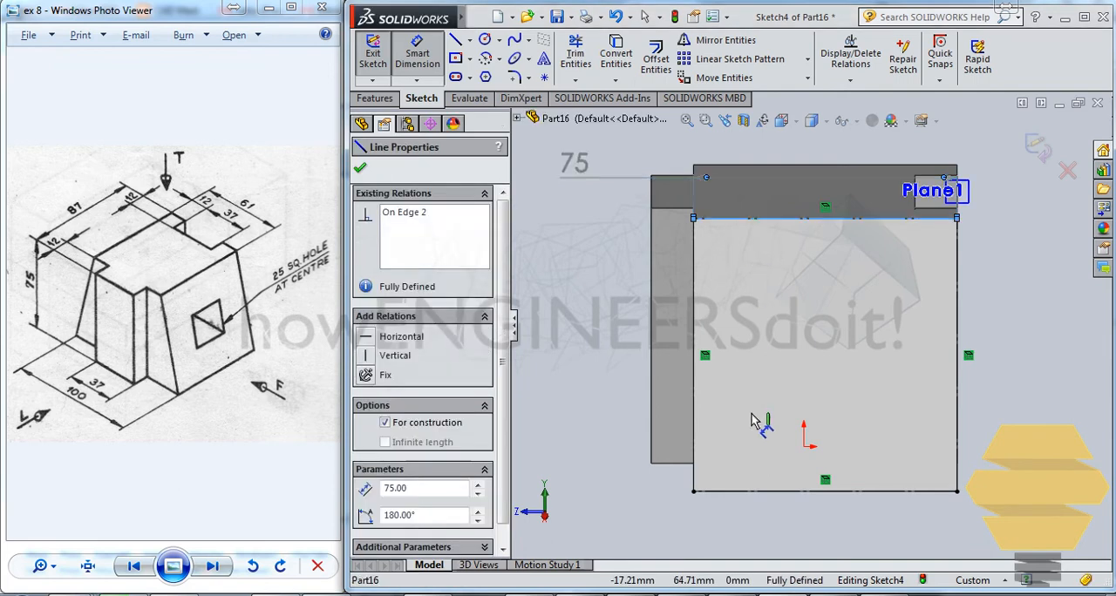
{"action": "left_click", "coordinate": [741, 491]}
{"action": "left_click", "coordinate": [571, 347]}
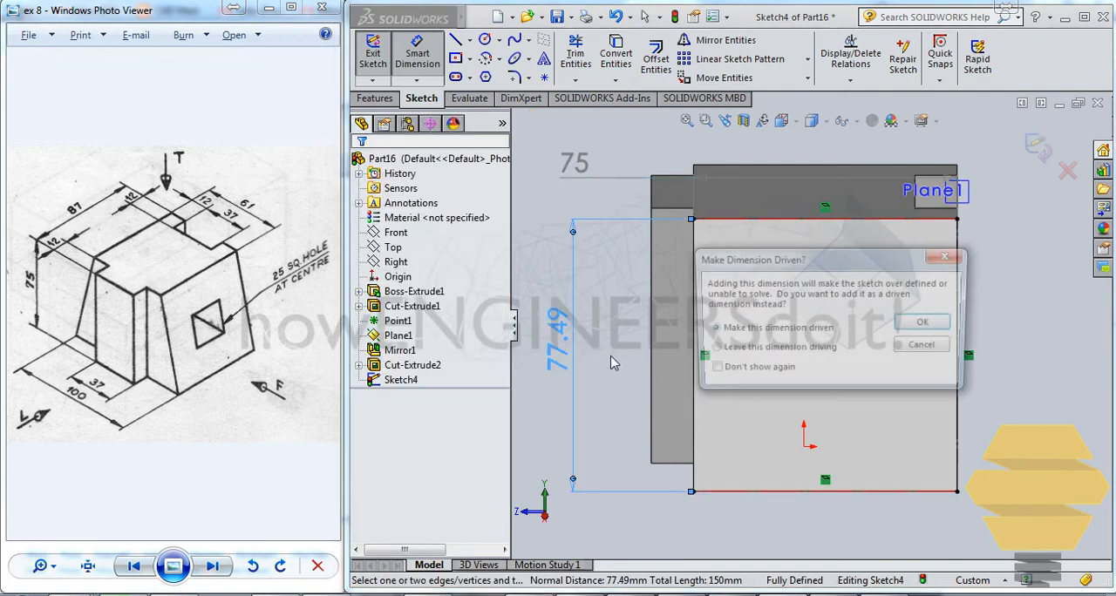
{"action": "left_click", "coordinate": [928, 324]}
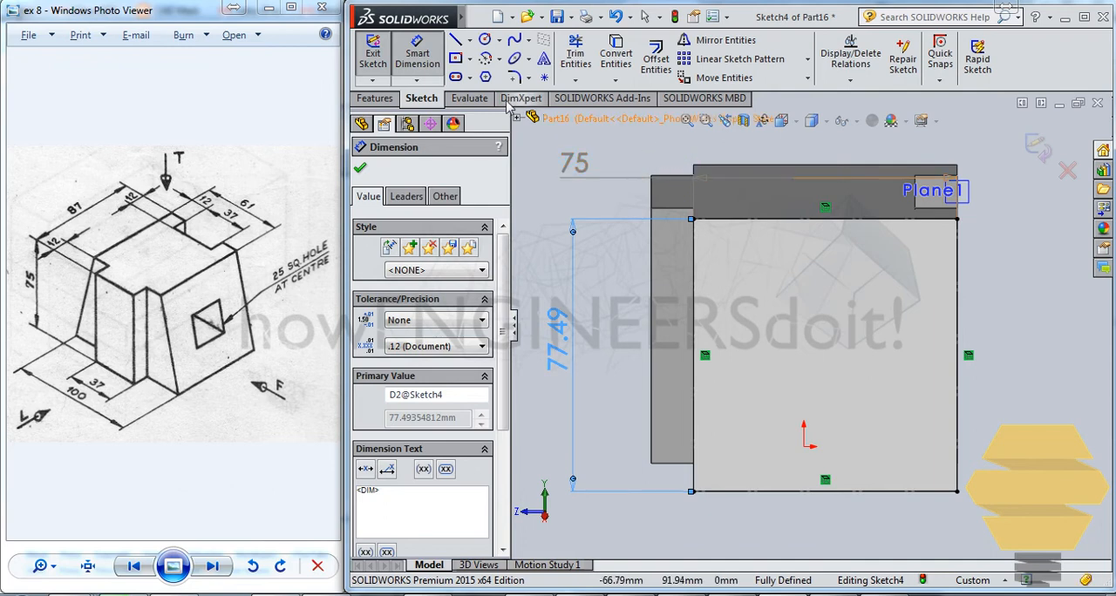
- Draw a vertical and a horizontal centerline across the sloped face, joining the midpoints of its opposite boundary lines
{"action": "left_click", "coordinate": [455, 59]}
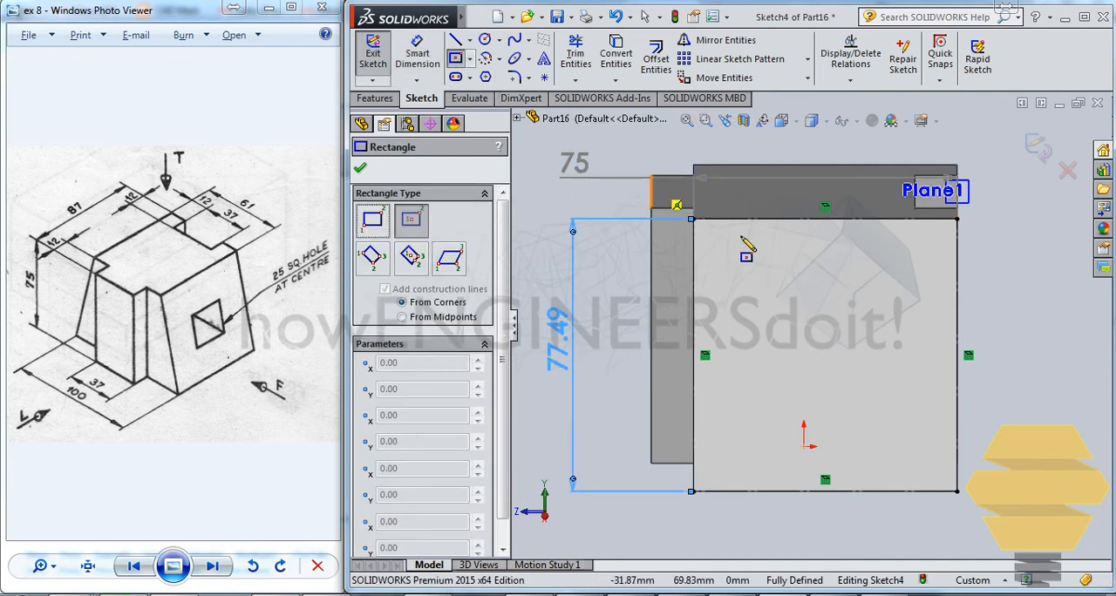
{"action": "key", "text": "Escape"}
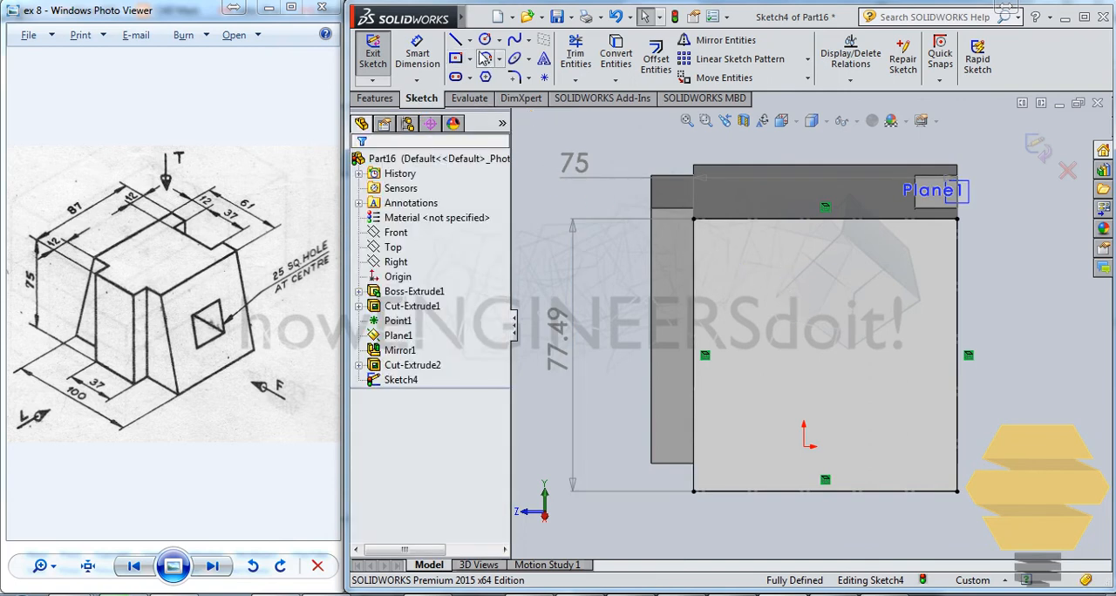
{"action": "left_click", "coordinate": [469, 40]}
{"action": "left_click", "coordinate": [501, 75]}
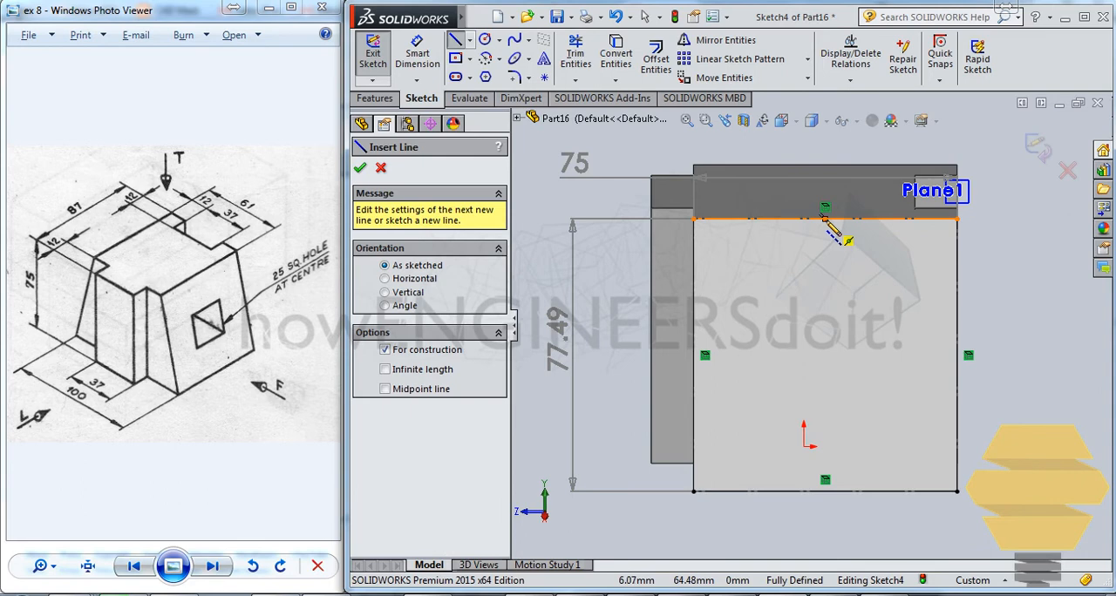
{"action": "left_click", "coordinate": [825, 218]}
{"action": "left_click", "coordinate": [825, 491]}
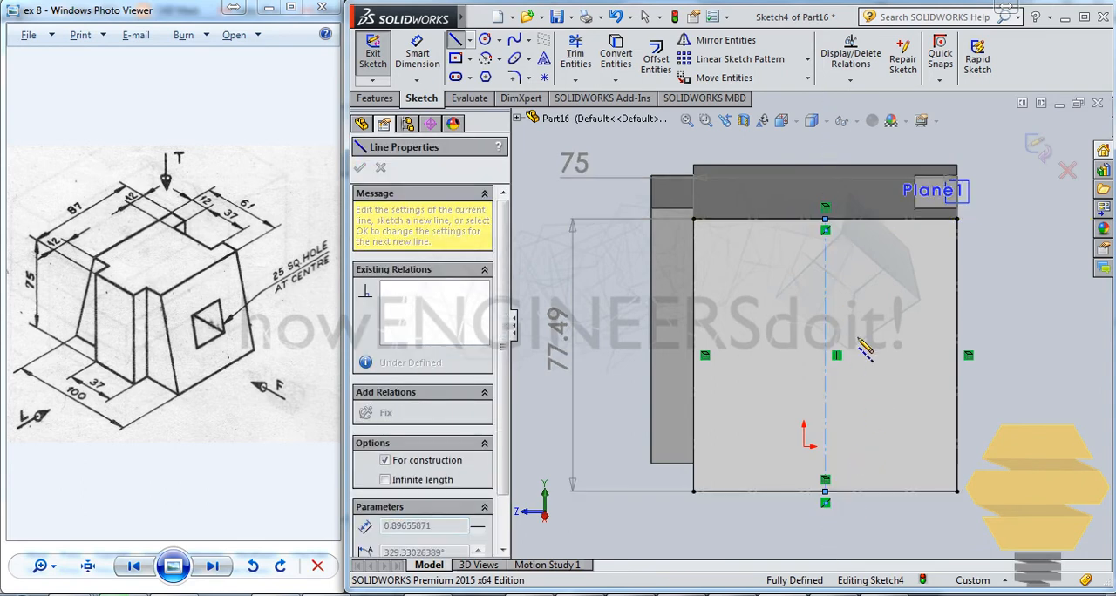
{"action": "key", "text": "Escape"}
{"action": "left_click", "coordinate": [470, 41]}
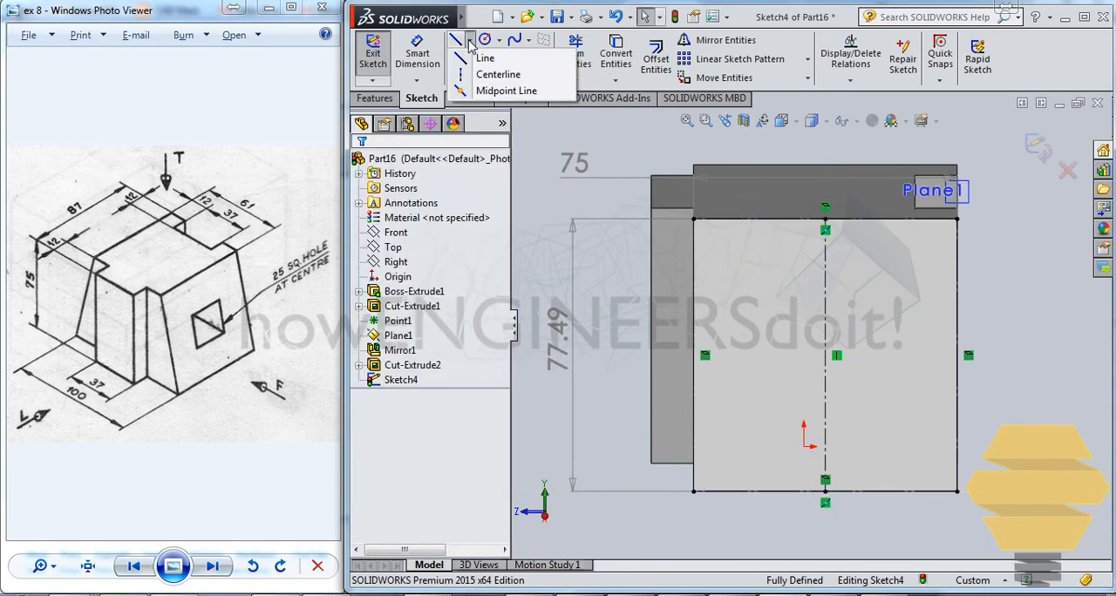
{"action": "left_click", "coordinate": [499, 74]}
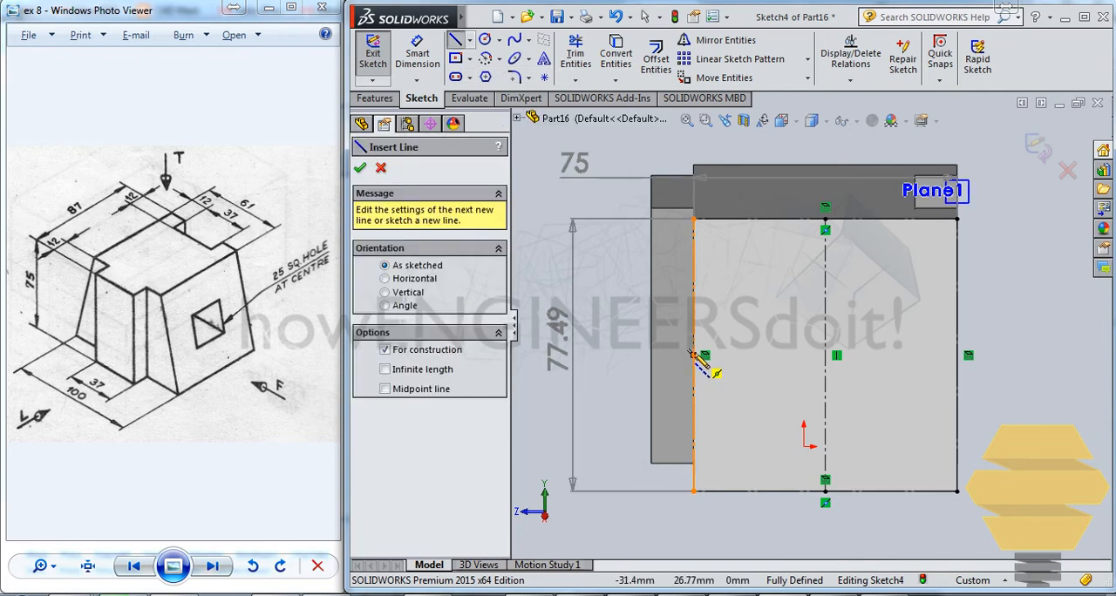
{"action": "mouse_move", "coordinate": [694, 356]}
{"action": "left_mouse_down"}
{"action": "mouse_move", "coordinate": [968, 358]}
{"action": "mouse_move", "coordinate": [956, 356]}
{"action": "left_mouse_up"}
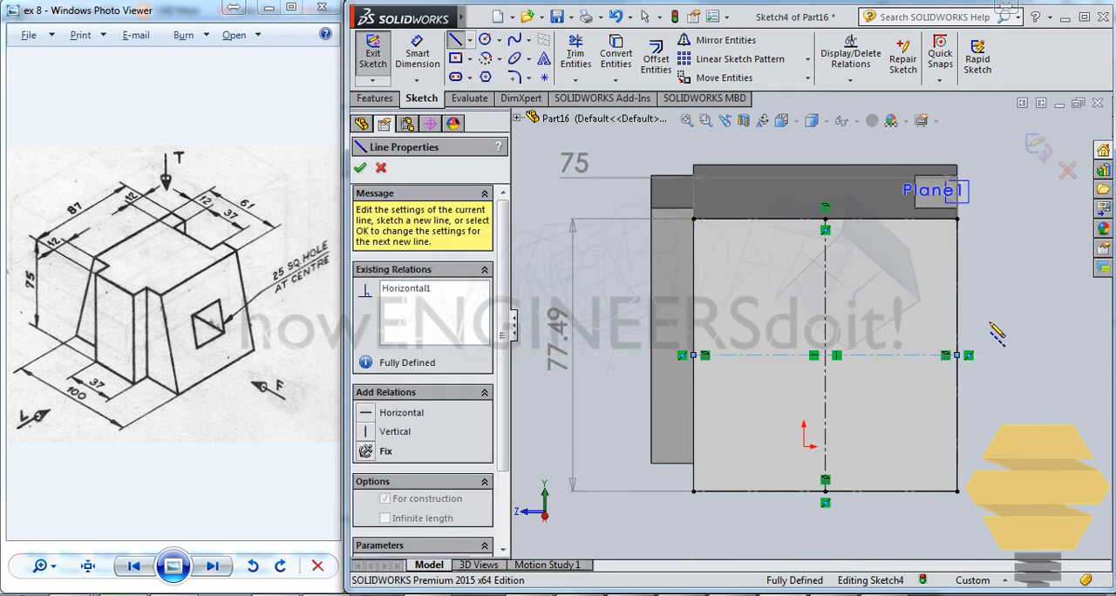
{"action": "key", "text": "Escape"}
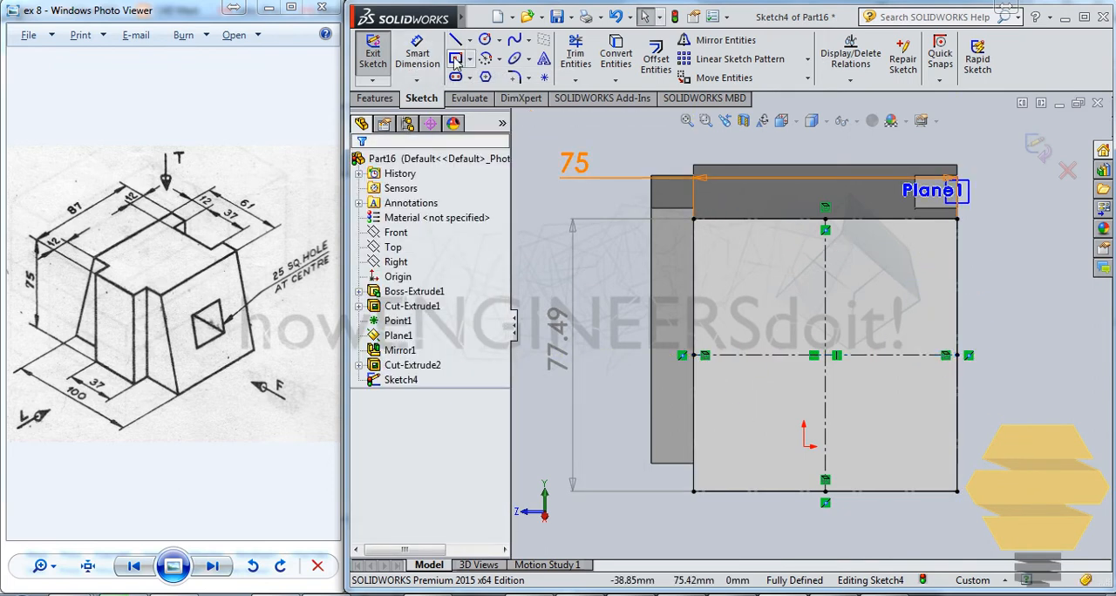
- Sketch a center rectangle at the intersection of the two centerlines and set its width to 25 mm
{"action": "left_click", "coordinate": [825, 355]}
{"action": "left_click", "coordinate": [881, 306]}
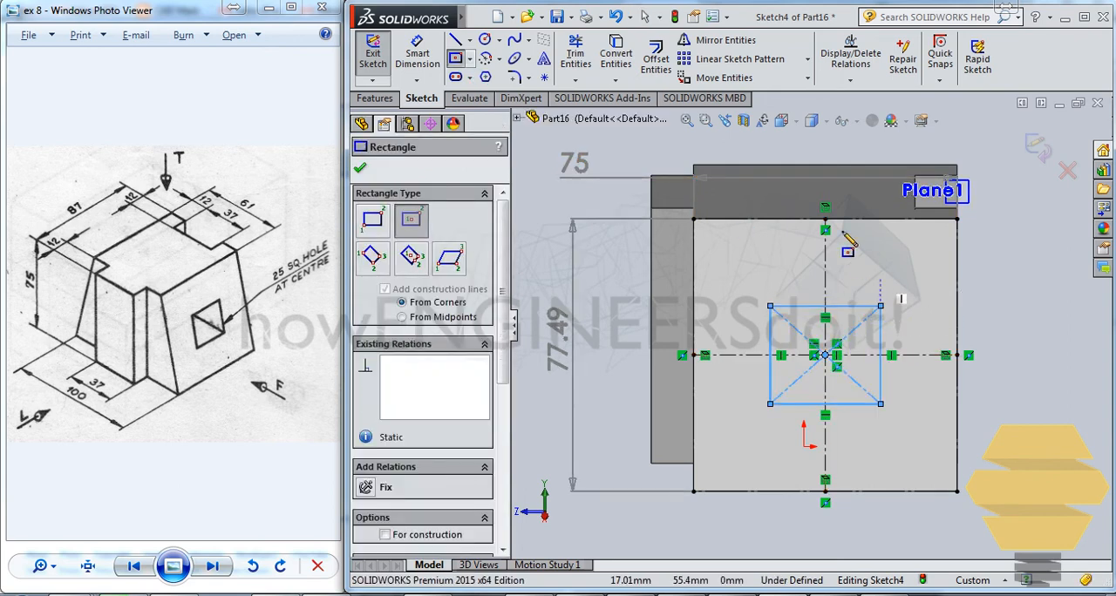
{"action": "left_click", "coordinate": [417, 54]}
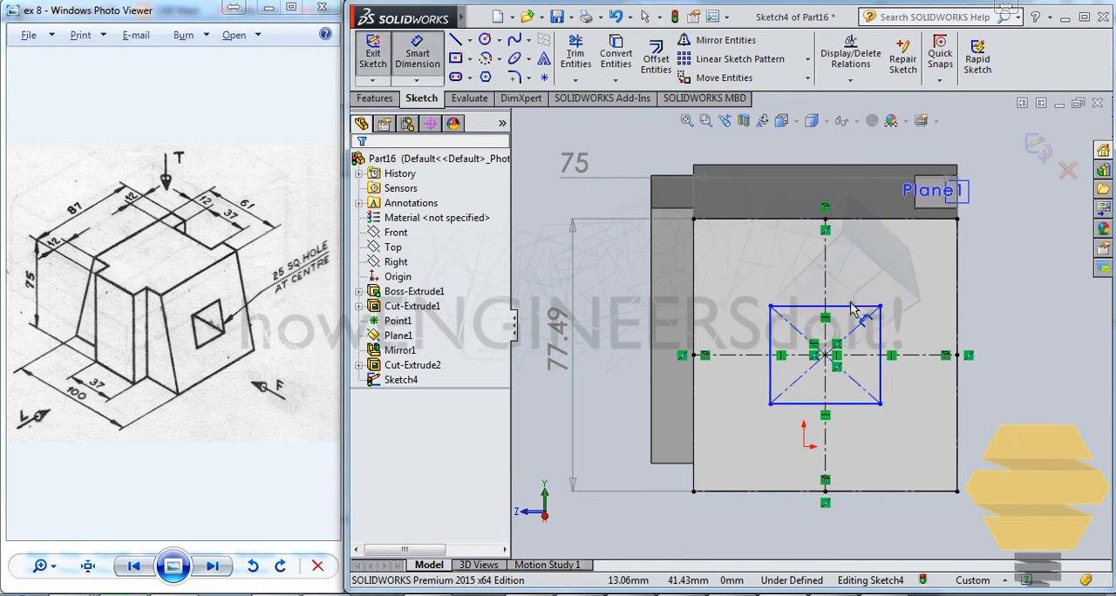
{"action": "left_click", "coordinate": [876, 295]}
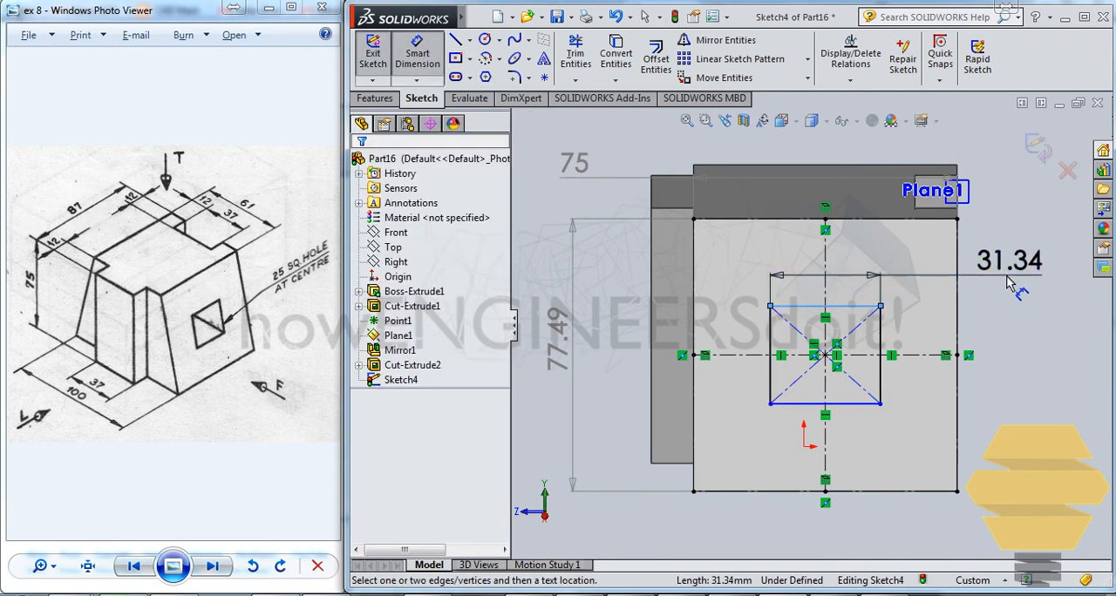
{"action": "left_click", "coordinate": [935, 292]}
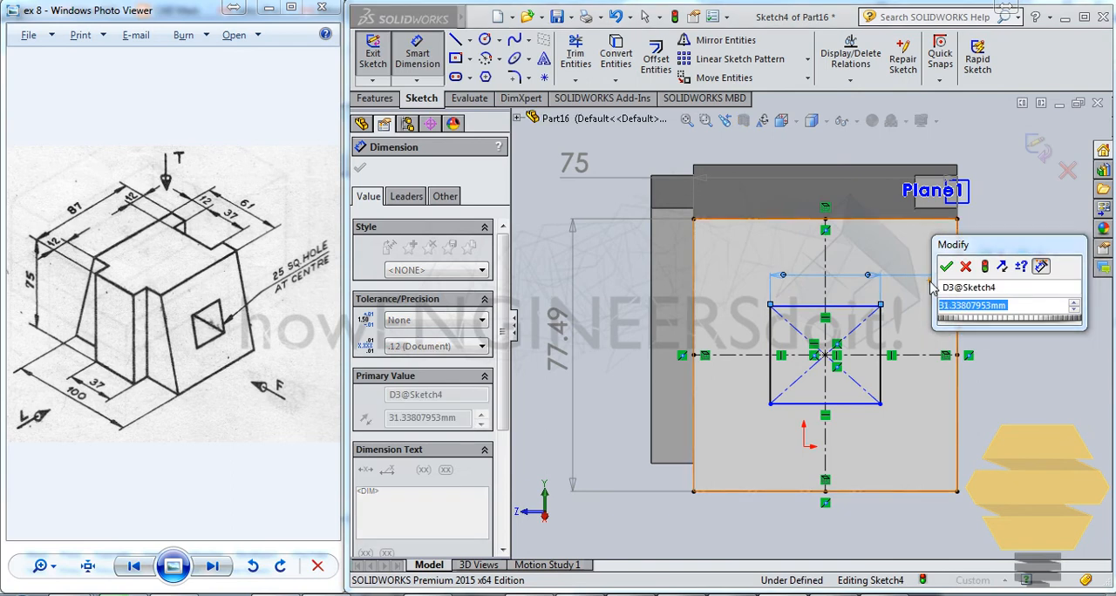
{"action": "type", "text": "25"}
{"action": "key", "text": "Return"}
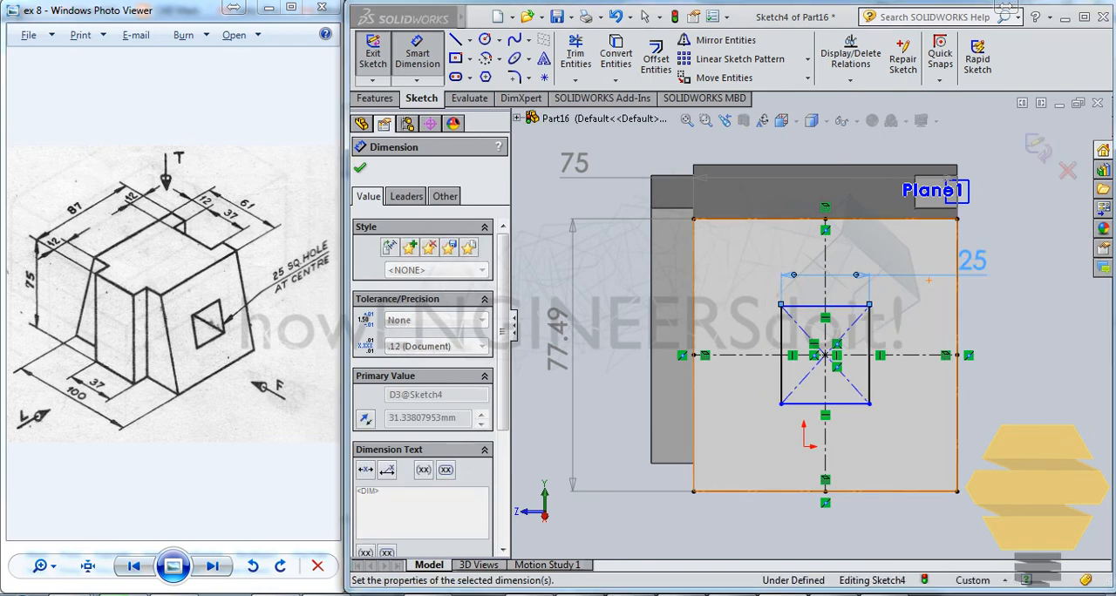
- Set the center rectangle's height to 25 mm and exit the sketch
{"action": "left_click", "coordinate": [871, 342]}
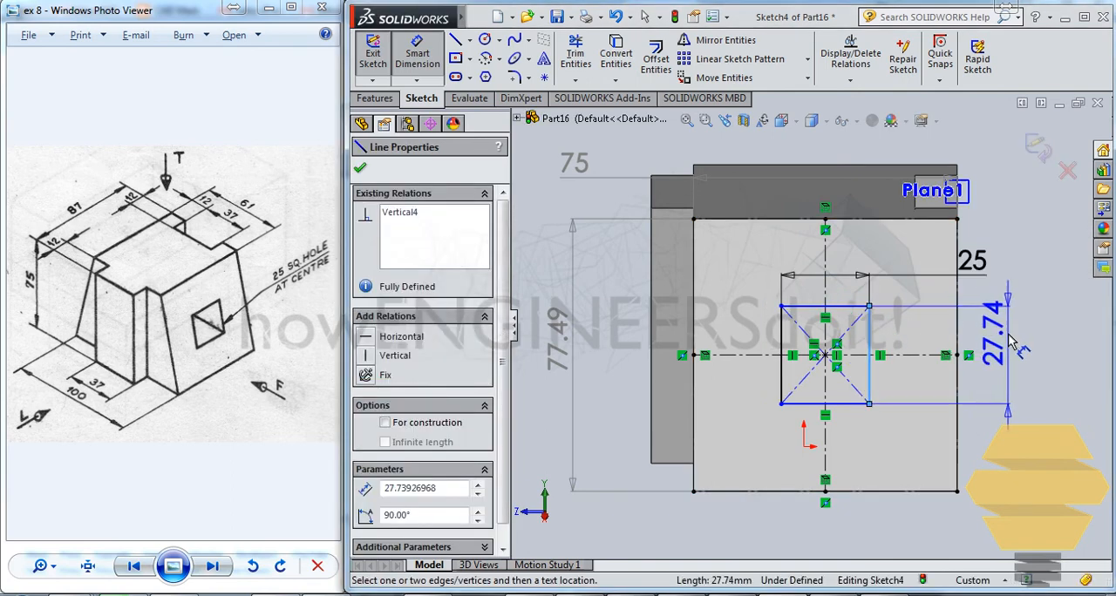
{"action": "left_click", "coordinate": [1010, 347]}
{"action": "type", "text": "25"}
{"action": "key", "text": "Return"}
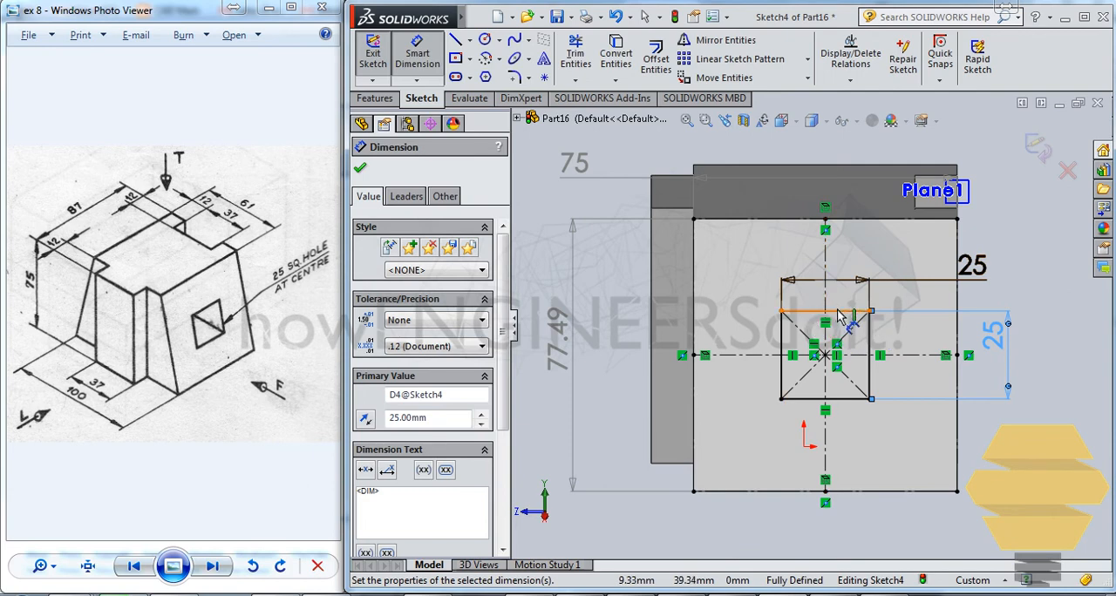
{"action": "left_click", "coordinate": [1043, 150]}
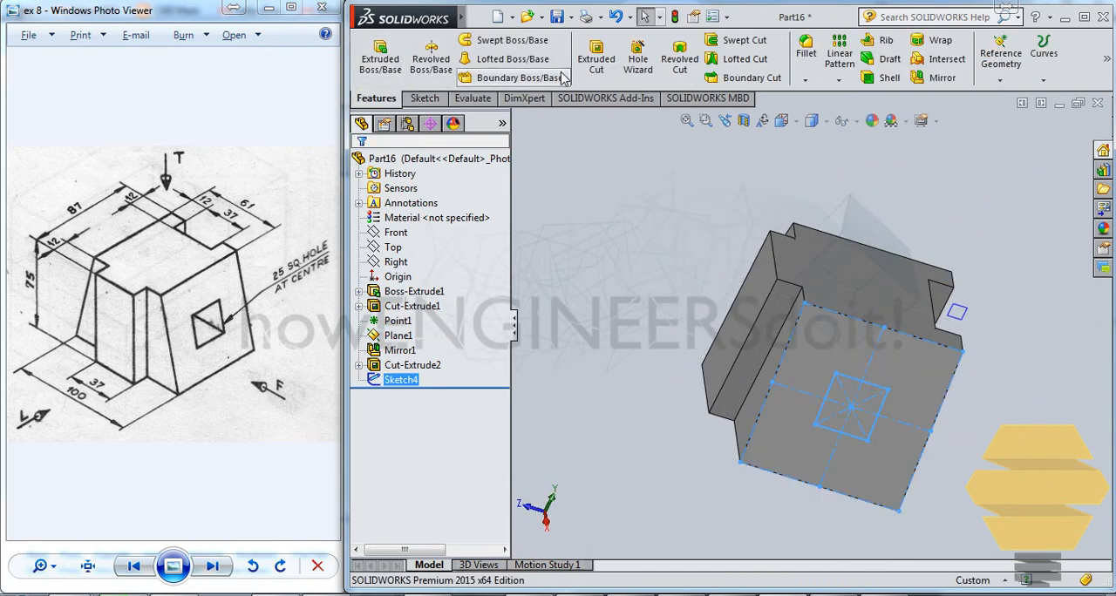
- Extrude-cut the 25 mm square with the Up To Next end condition, using a straight edge at the block's end as the direction
{"action": "left_click", "coordinate": [598, 61]}
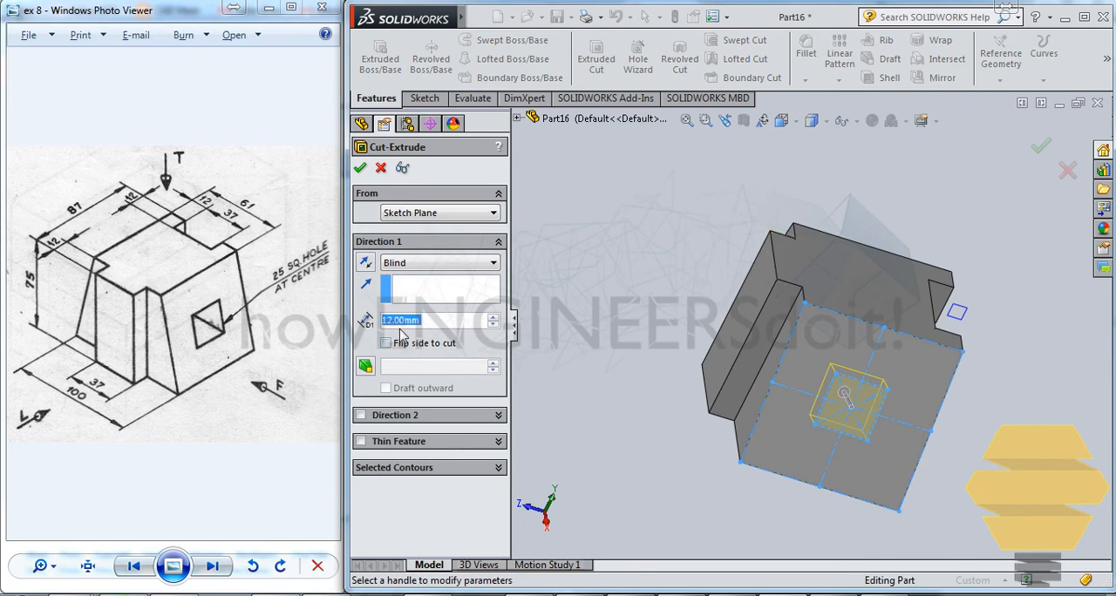
{"action": "left_click", "coordinate": [408, 263]}
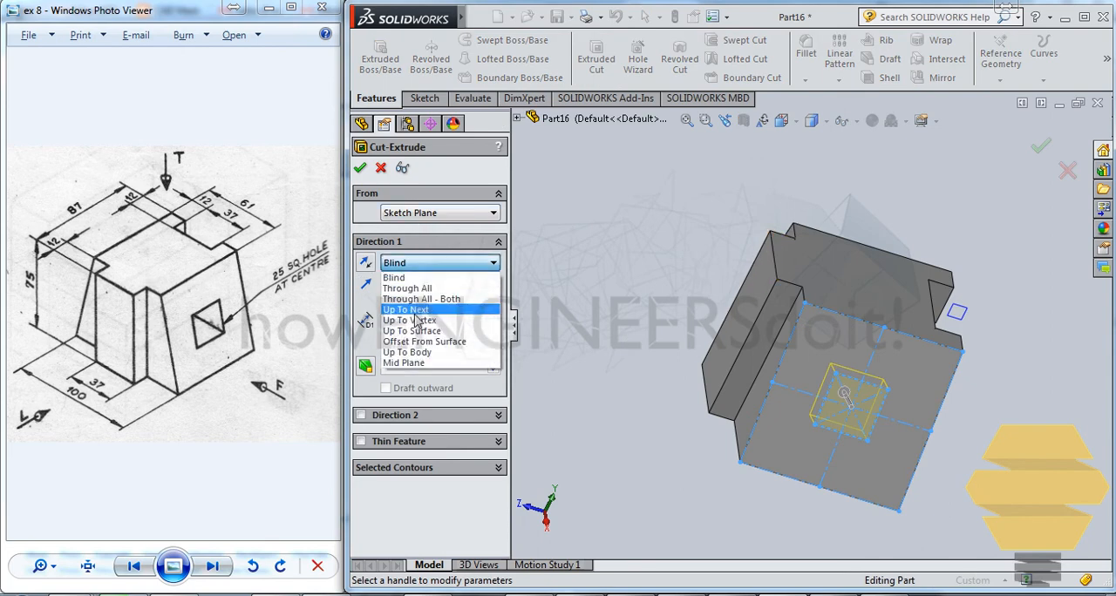
{"action": "left_click", "coordinate": [440, 311]}
{"action": "left_click", "coordinate": [413, 299]}
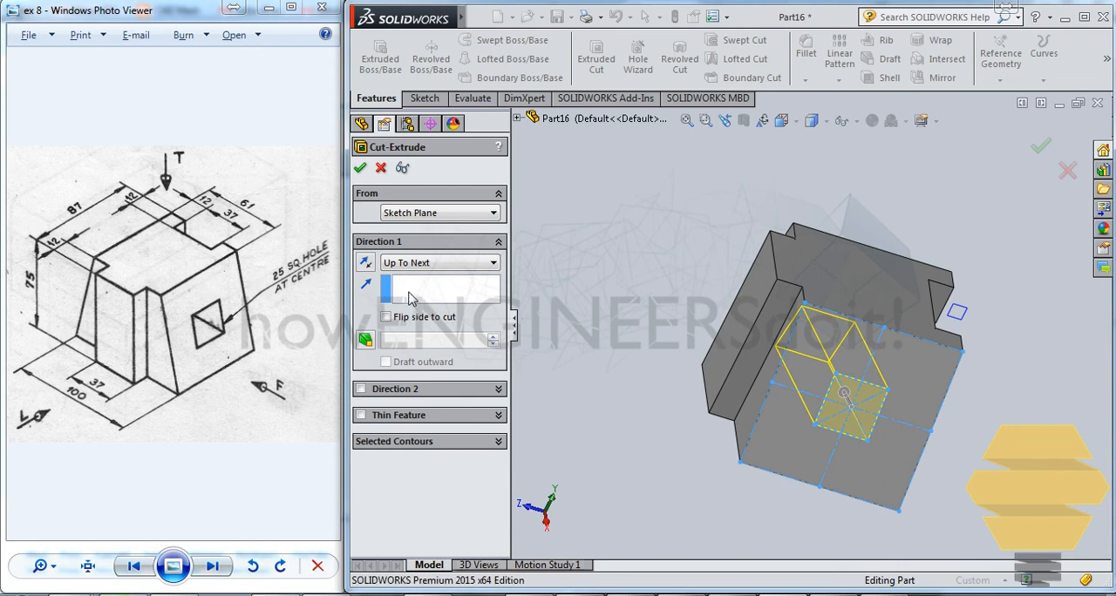
{"action": "left_click", "coordinate": [774, 266]}
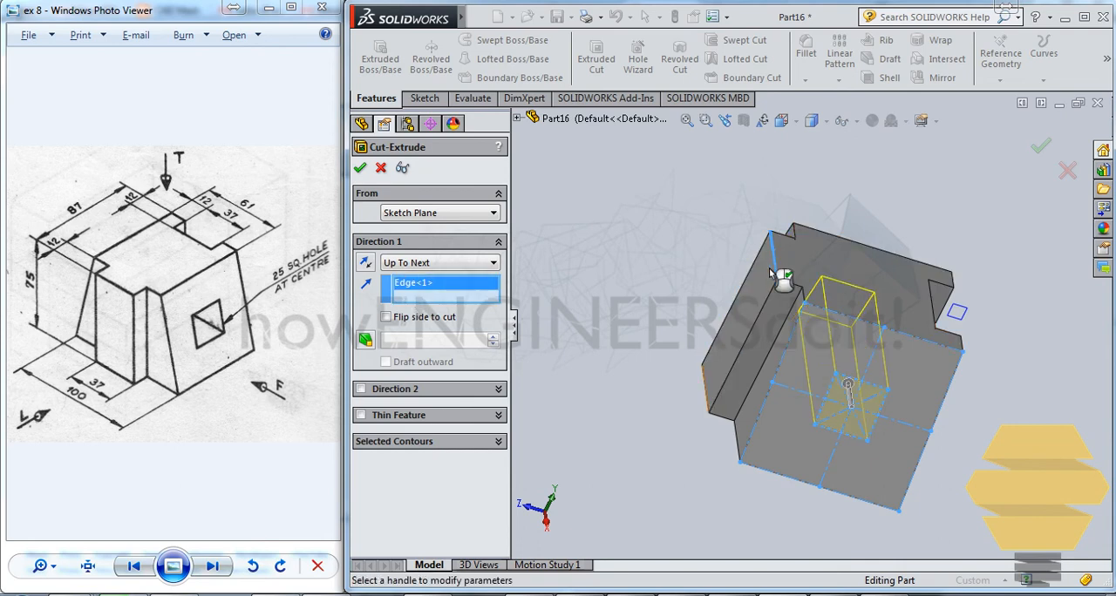
{"action": "left_click", "coordinate": [1043, 148]}
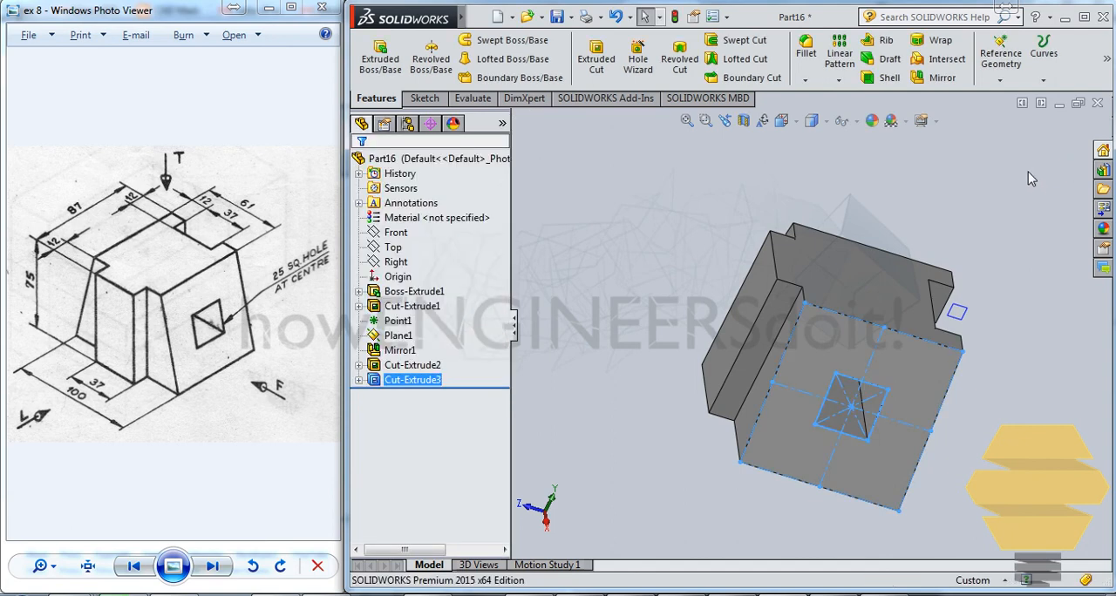
- Examine the block from several sides, checking the square hole, corner cuts and end slot against the reference drawing
{"action": "middle_click_drag", "start_coordinate": [758, 351], "coordinate": [934, 210]}
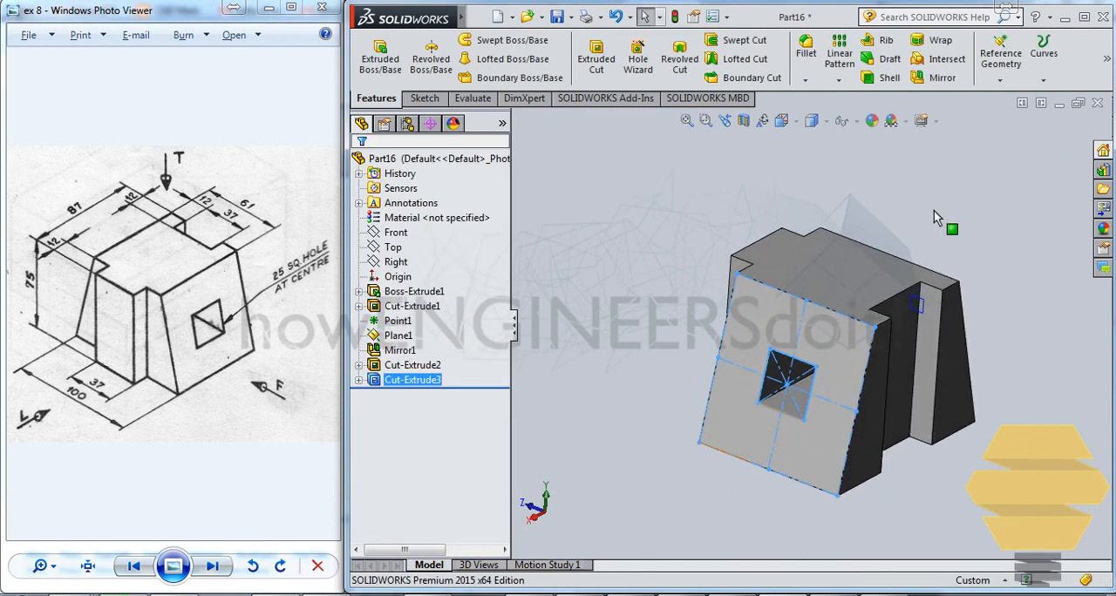
{"action": "left_click", "coordinate": [965, 188]}
{"action": "middle_click_drag", "start_coordinate": [877, 351], "coordinate": [904, 231]}
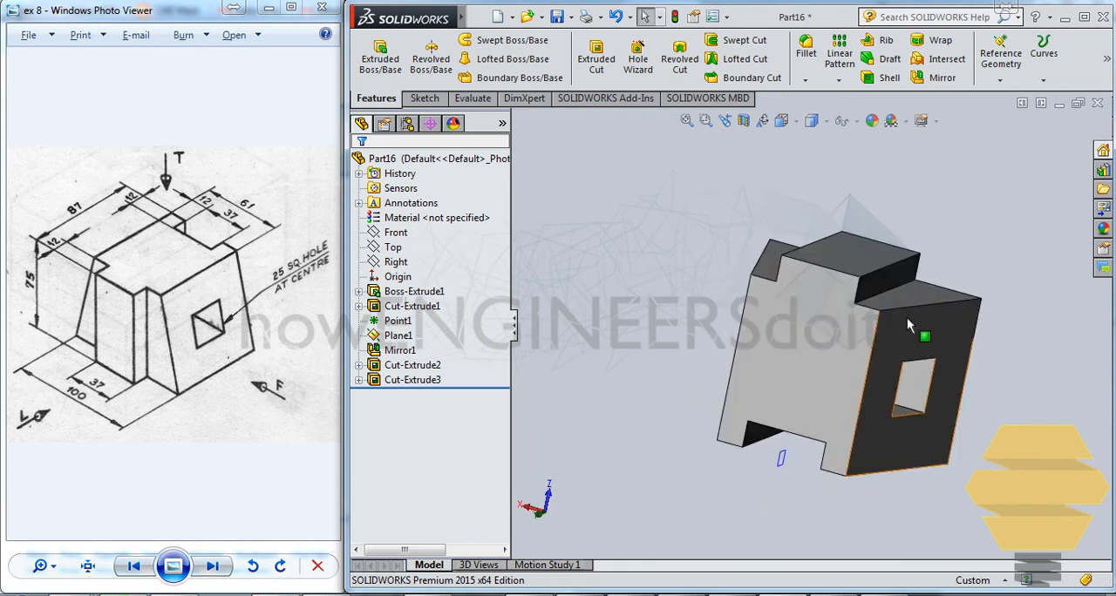
{"action": "middle_click_drag", "start_coordinate": [907, 318], "coordinate": [885, 223]}
{"action": "middle_click_drag", "start_coordinate": [874, 423], "coordinate": [896, 414]}
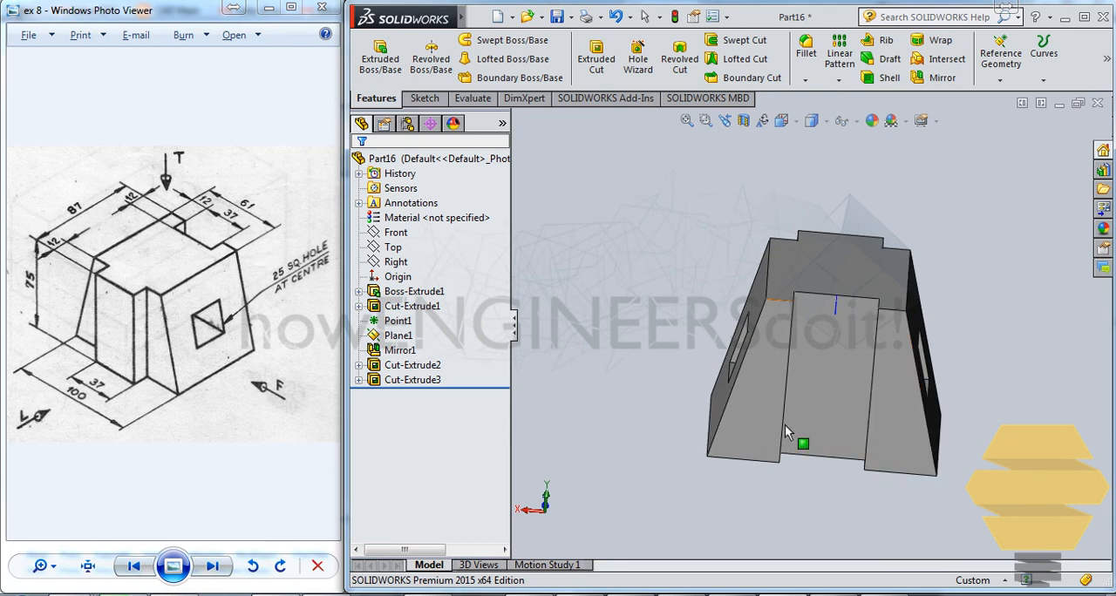
{"action": "middle_click_drag", "start_coordinate": [784, 430], "coordinate": [747, 392]}
{"action": "middle_click_drag", "start_coordinate": [840, 440], "coordinate": [896, 425]}
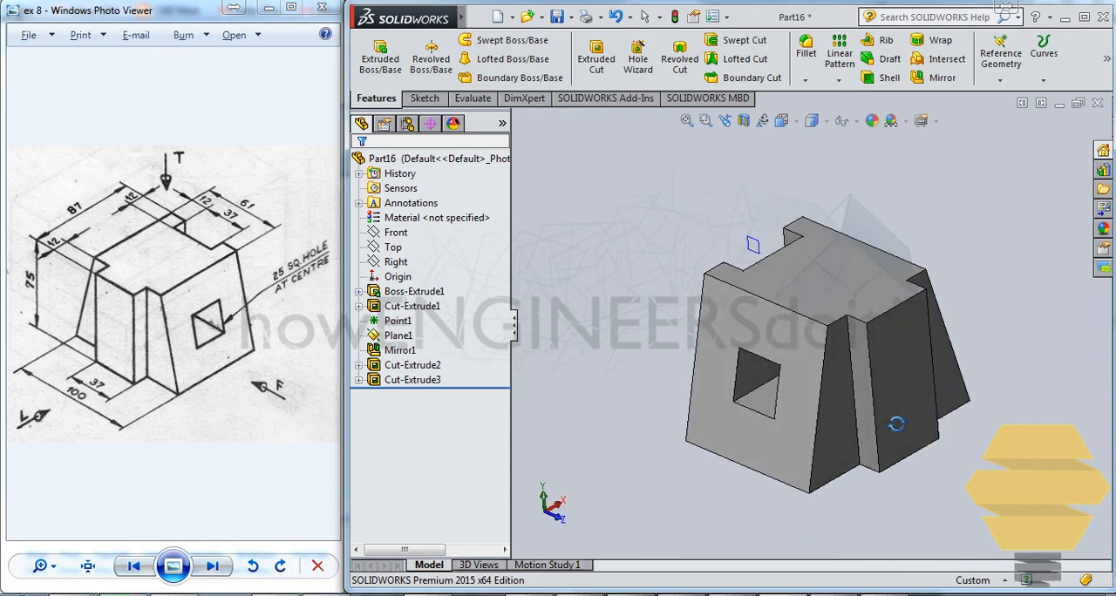
{"action": "key", "text": "Escape"}
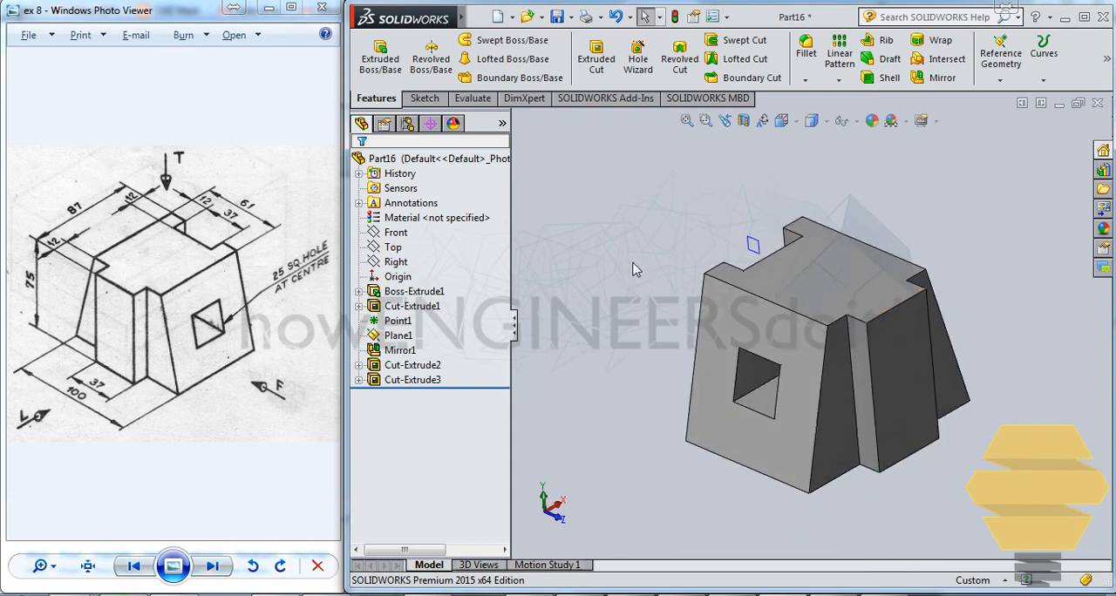